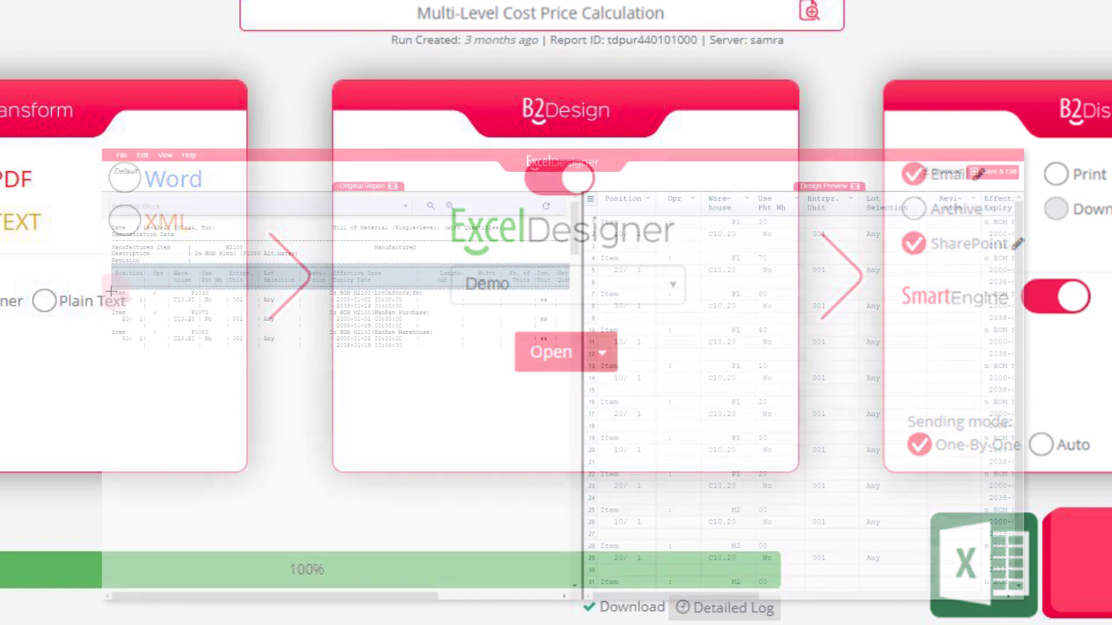
Mark the first Item label and its value P1030 as a floating header, and set its action to Pivot Down (S)
{"action": "left_click_drag", "start_coordinate": [112, 290], "coordinate": [247, 296]}
{"action": "left_click", "coordinate": [188, 330]}
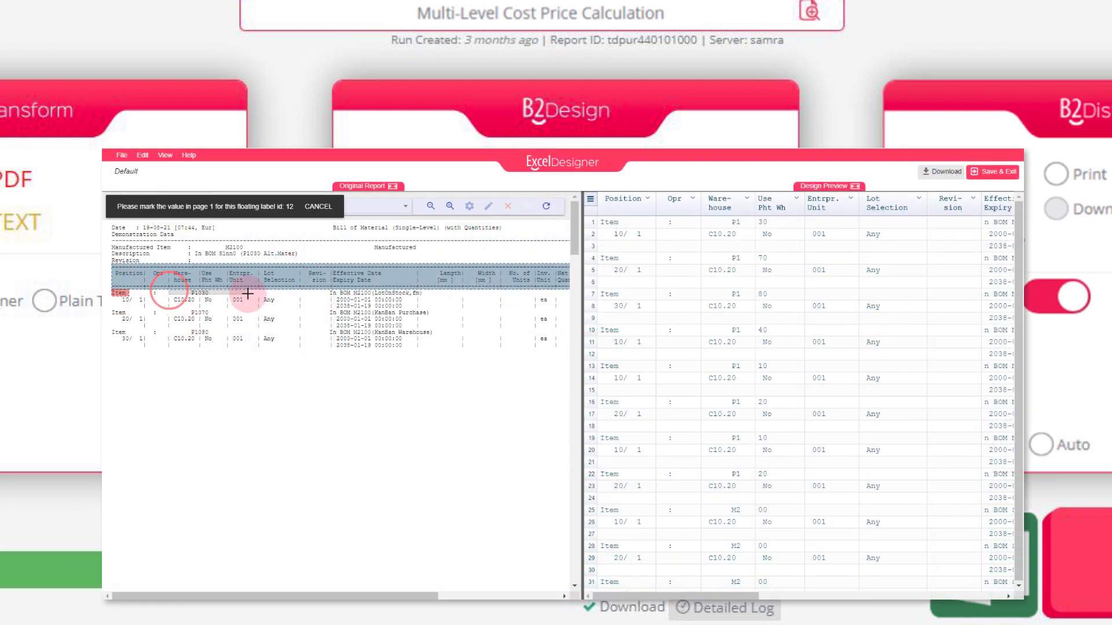
{"action": "left_click", "coordinate": [469, 206]}
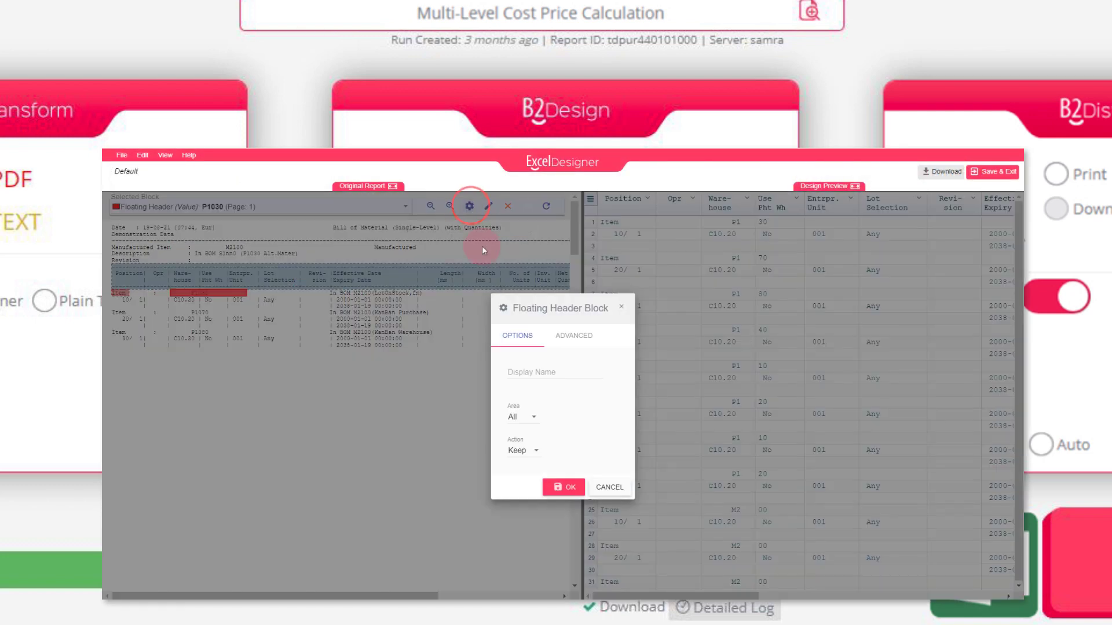
{"action": "left_click", "coordinate": [533, 450]}
{"action": "scroll", "coordinate": [584, 472], "scroll_direction": "down", "scroll_amount": 2}
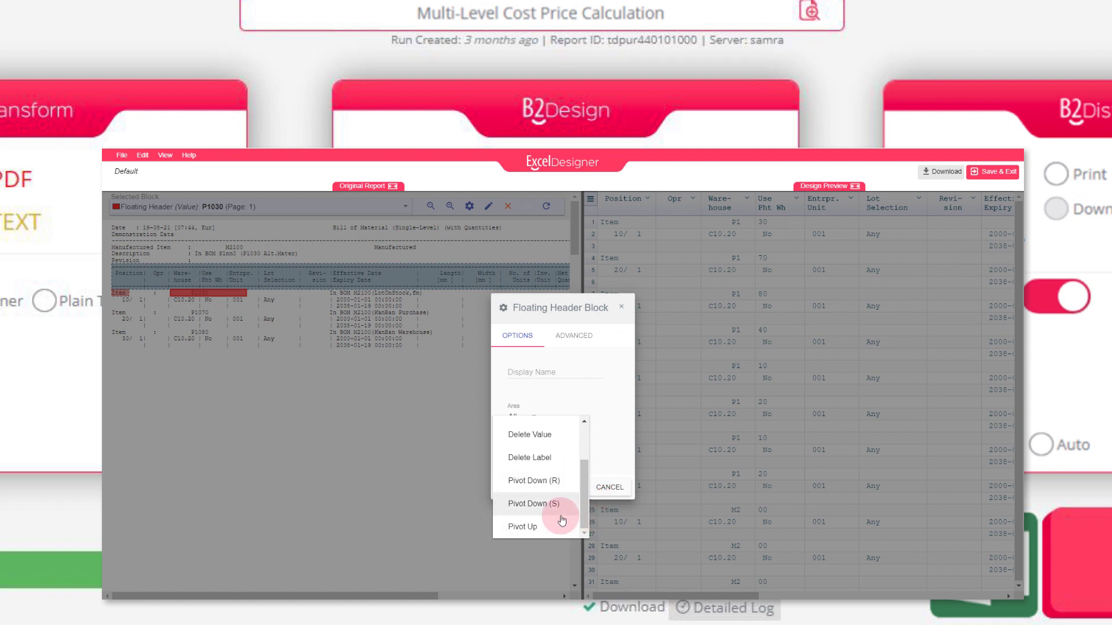
{"action": "left_click", "coordinate": [547, 504]}
{"action": "left_click", "coordinate": [556, 493]}
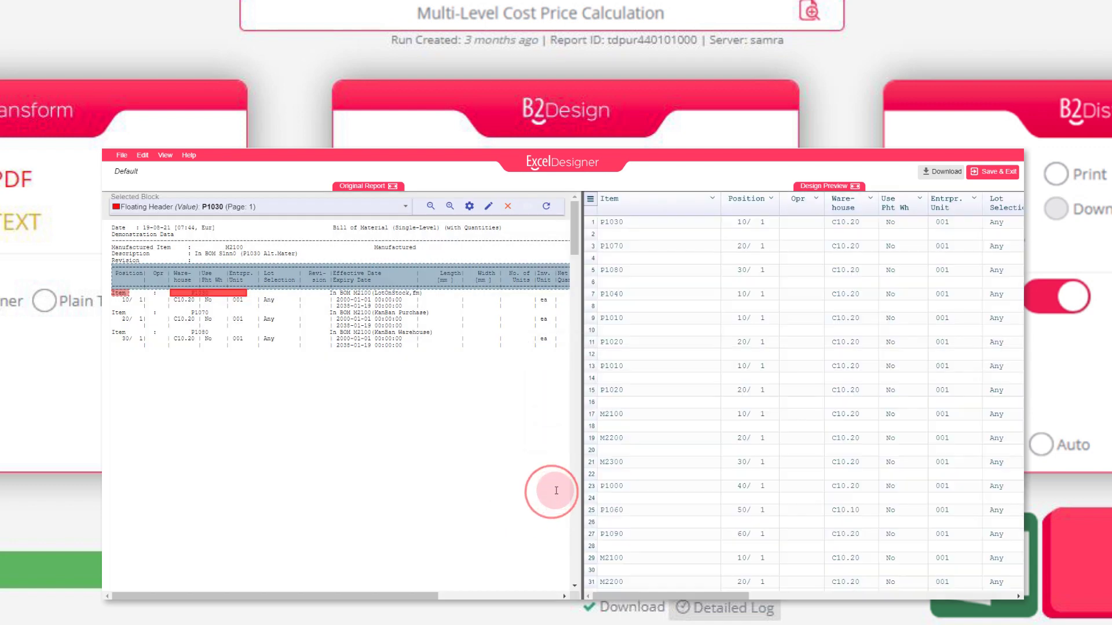
Mark the first item row's "Item :" text as another floating header label, with "In BOM M2100(LotOnStock,fm)" as its value
{"action": "left_click", "coordinate": [114, 293]}
{"action": "left_click_drag", "start_coordinate": [115, 294], "coordinate": [156, 295]}
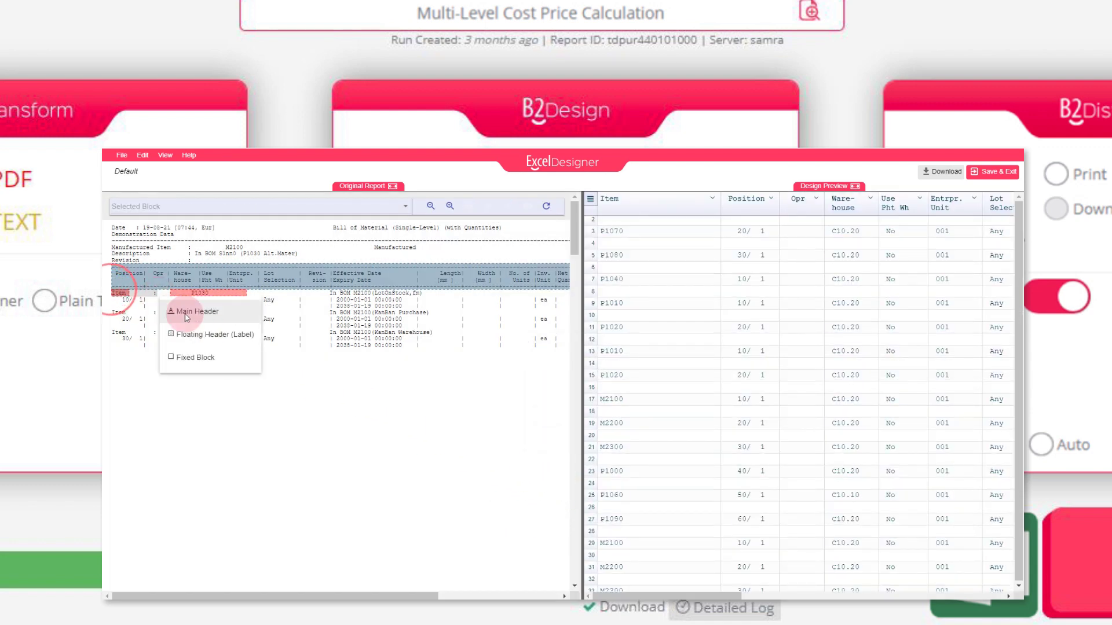
{"action": "left_click", "coordinate": [209, 333]}
{"action": "left_click_drag", "start_coordinate": [312, 293], "coordinate": [479, 295]}
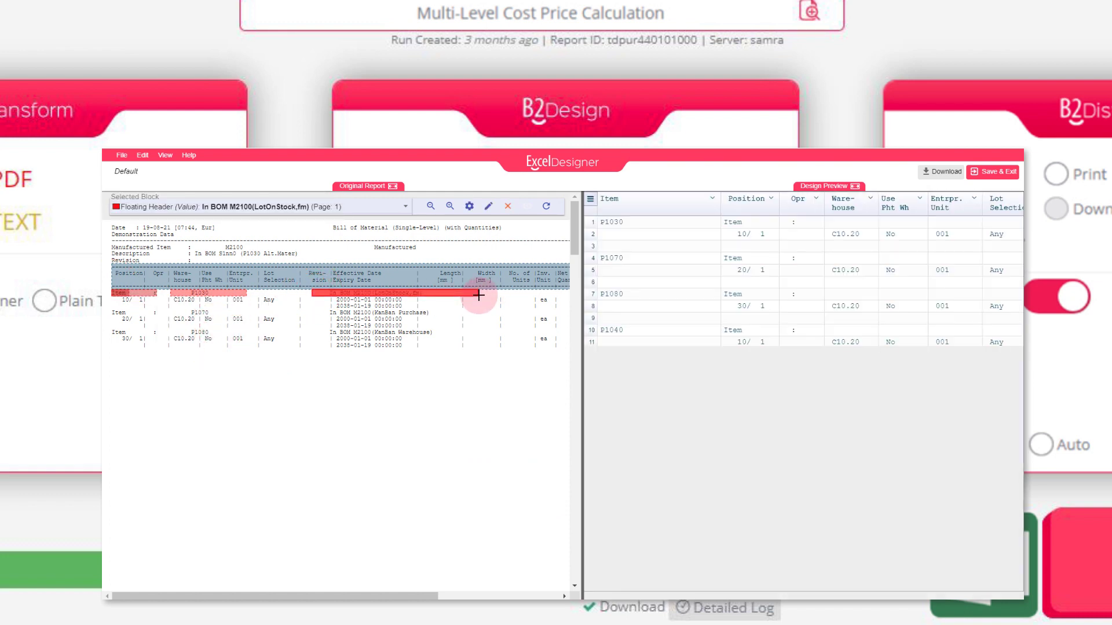
Set the action of the "In BOM M2100(LotOnStock,fm)" floating header to Pivot Down (S)
{"action": "left_click", "coordinate": [469, 207]}
{"action": "left_click", "coordinate": [538, 447]}
{"action": "left_click_drag", "start_coordinate": [585, 474], "coordinate": [590, 508]}
{"action": "left_click", "coordinate": [529, 499]}
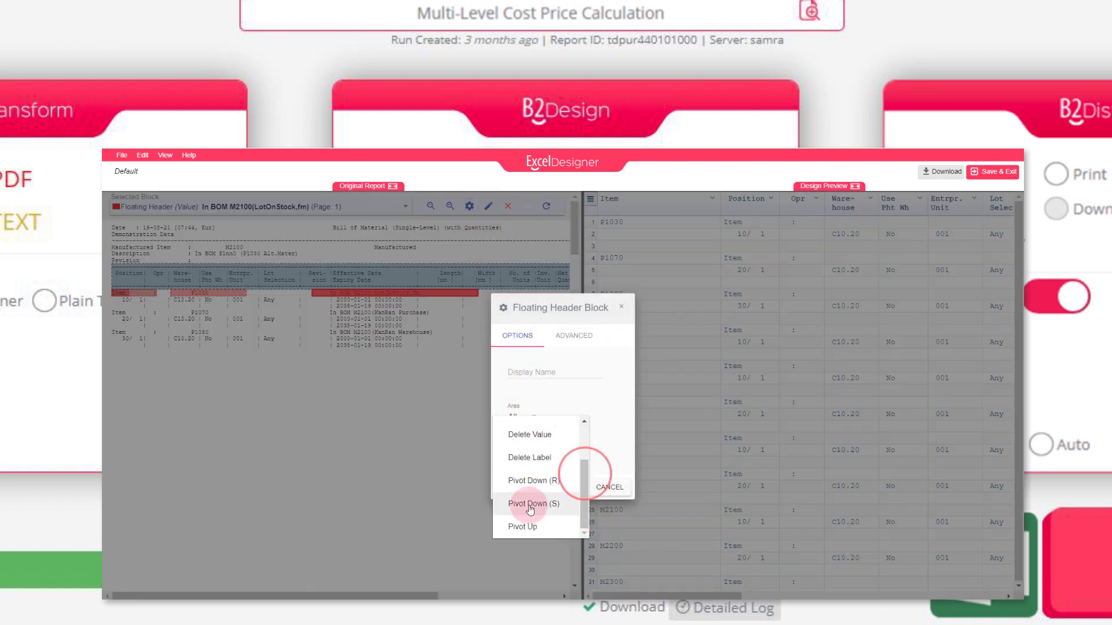
{"action": "left_click", "coordinate": [561, 487]}
Open the header name of the second Item column in the design preview for editing
{"action": "left_click", "coordinate": [955, 198]}
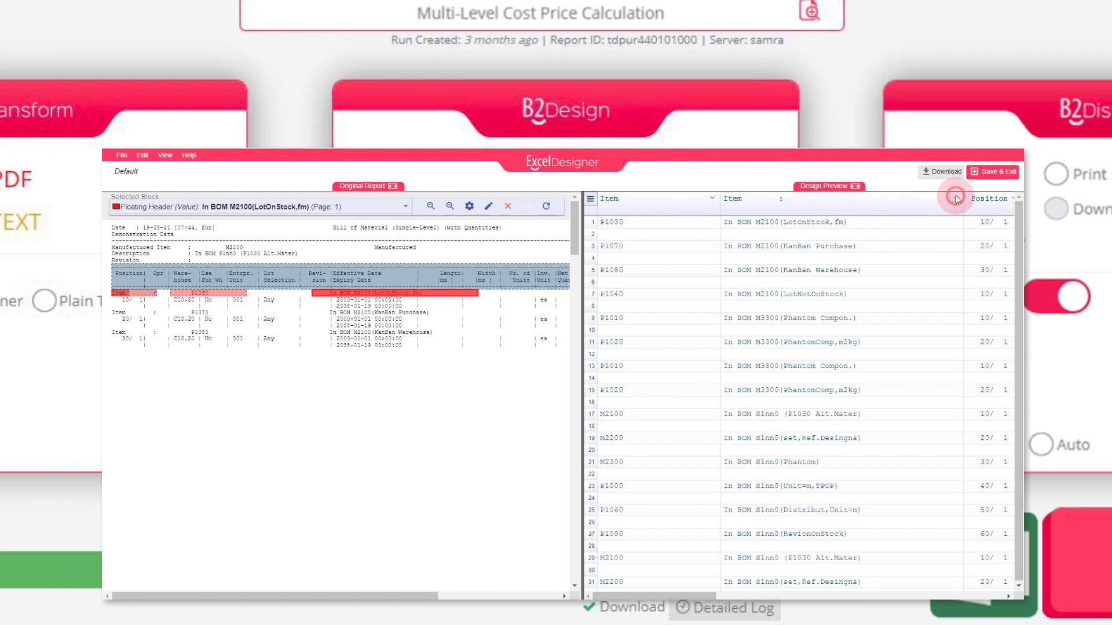
{"action": "left_click", "coordinate": [874, 246]}
{"action": "left_click", "coordinate": [635, 373]}
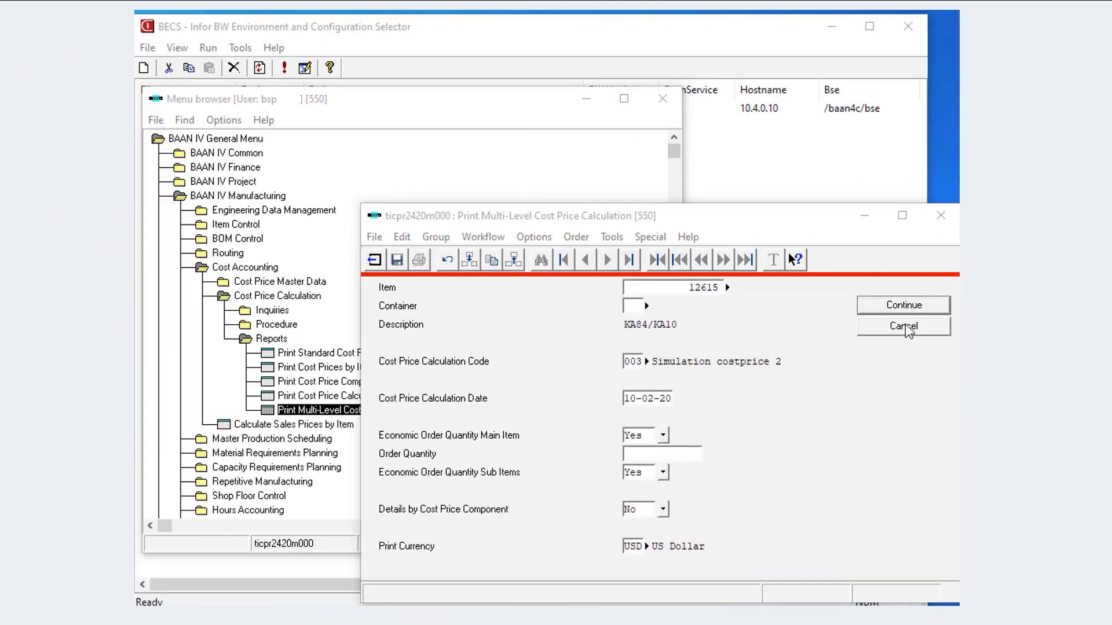
Print the Multi-Level Cost Price Calculation report for item 12615 to the B2WinSuite Test device (BT)
{"action": "left_click", "coordinate": [905, 316]}
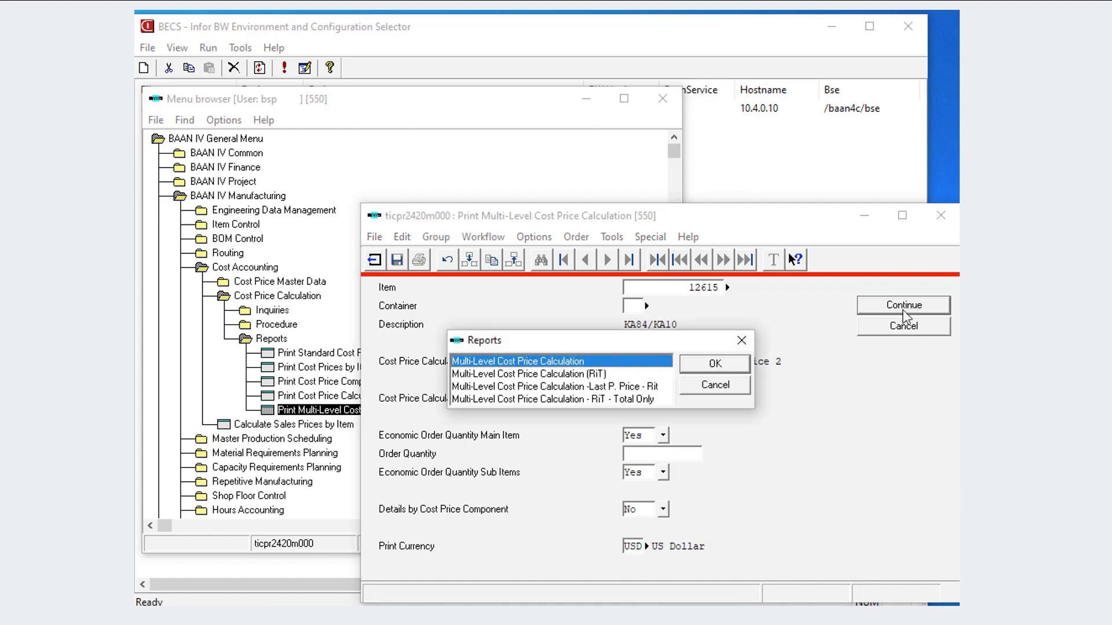
{"action": "left_click", "coordinate": [721, 363]}
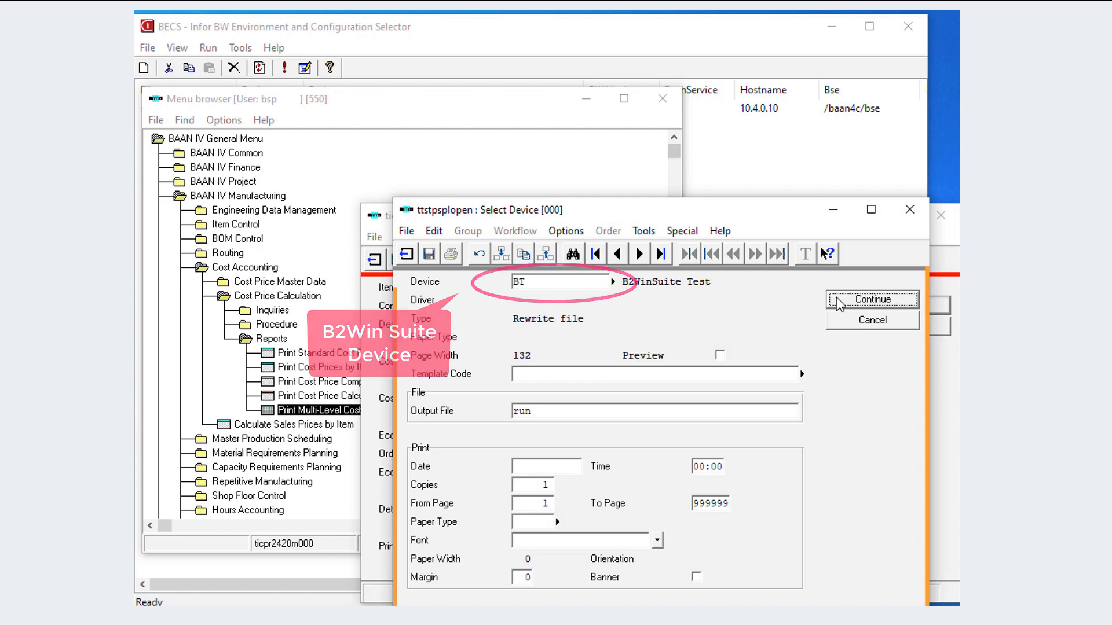
{"action": "left_click", "coordinate": [839, 300]}
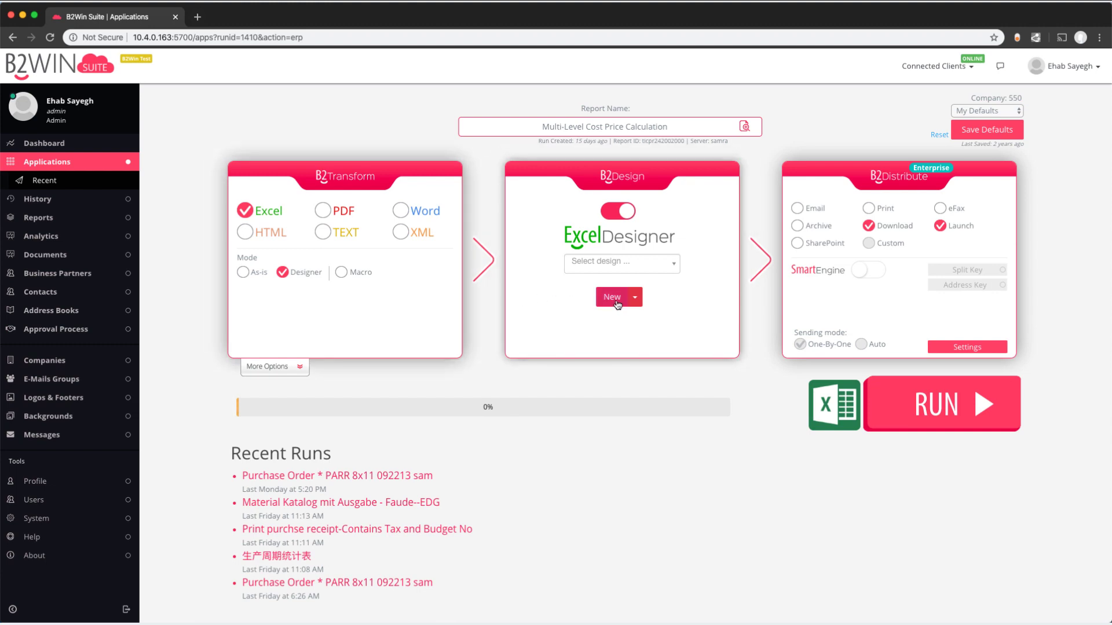
Create a new Excel design for the Multi-Level Cost Price Calculation report and clear all its automatic markings
{"action": "left_click", "coordinate": [612, 298]}
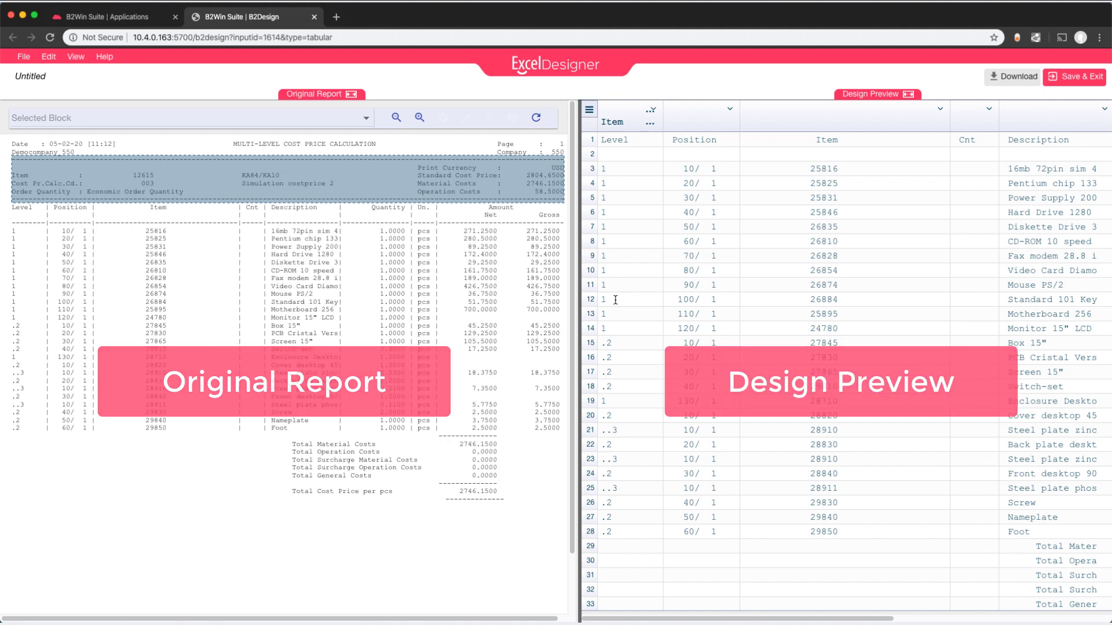
{"action": "left_click", "coordinate": [24, 58]}
{"action": "left_click", "coordinate": [48, 86]}
{"action": "left_click", "coordinate": [664, 361]}
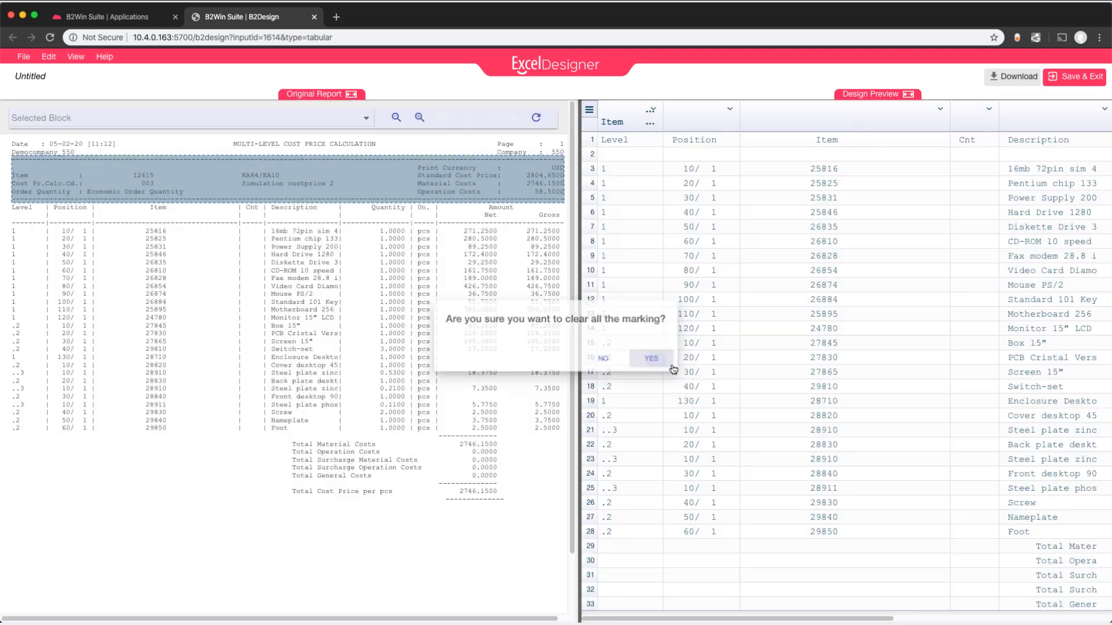
Mark the report's column title rows, from Level to Amount Gross, as the main header
{"action": "left_click_drag", "start_coordinate": [158, 195], "coordinate": [366, 224]}
{"action": "left_click", "coordinate": [423, 245]}
{"action": "left_click", "coordinate": [751, 360]}
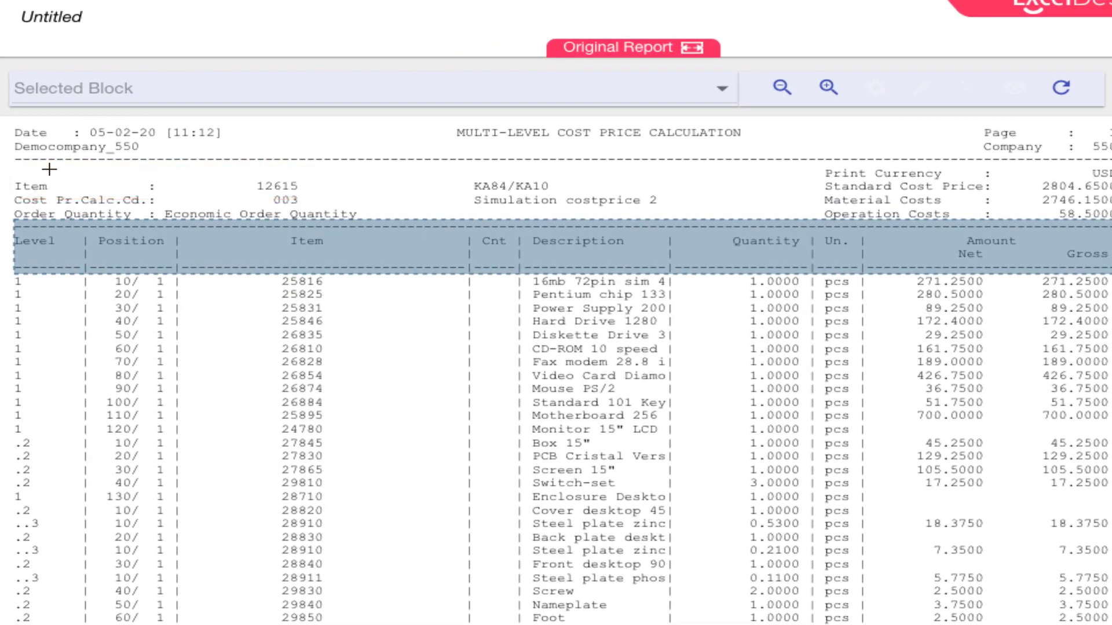
Mark the Item label above the table as a floating header label, with 12615 as its value
{"action": "left_click_drag", "start_coordinate": [19, 189], "coordinate": [84, 192]}
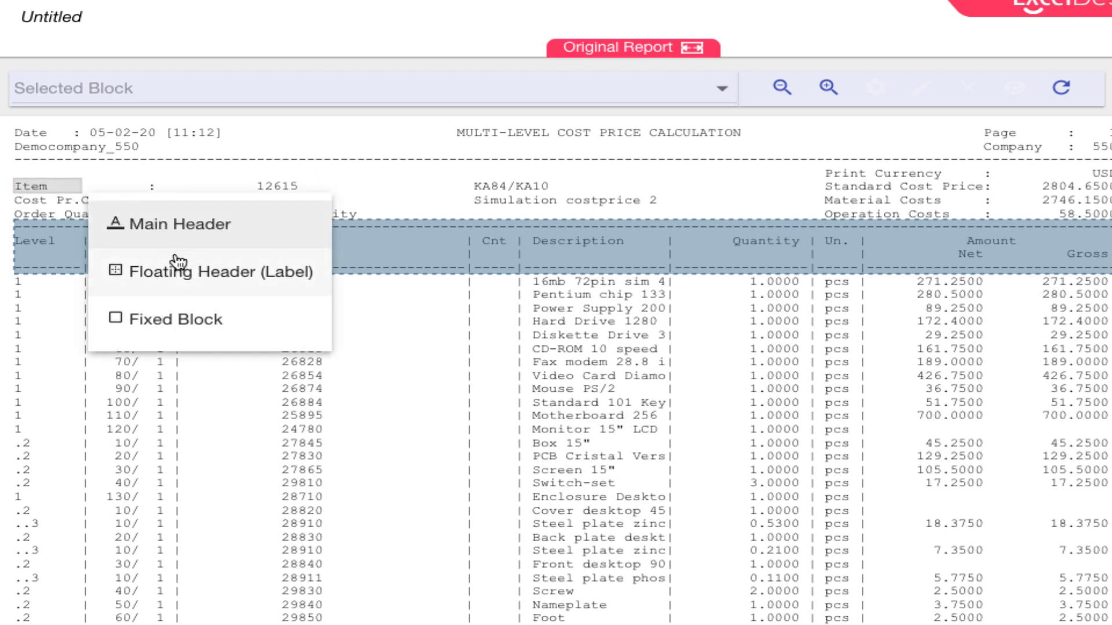
{"action": "left_click", "coordinate": [183, 273]}
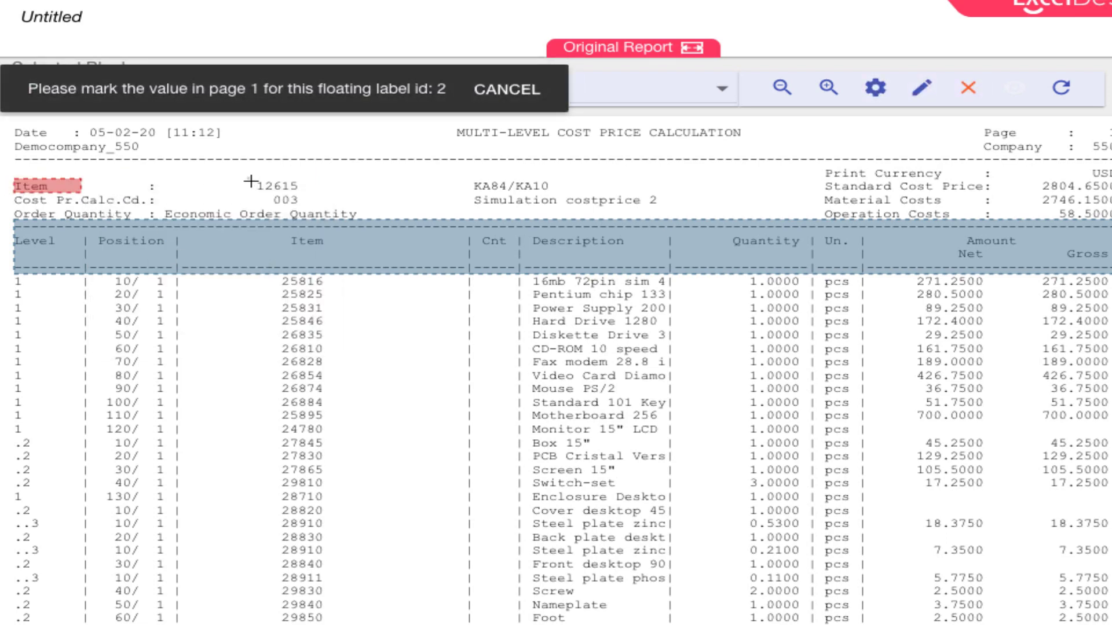
{"action": "left_click_drag", "start_coordinate": [248, 179], "coordinate": [300, 193]}
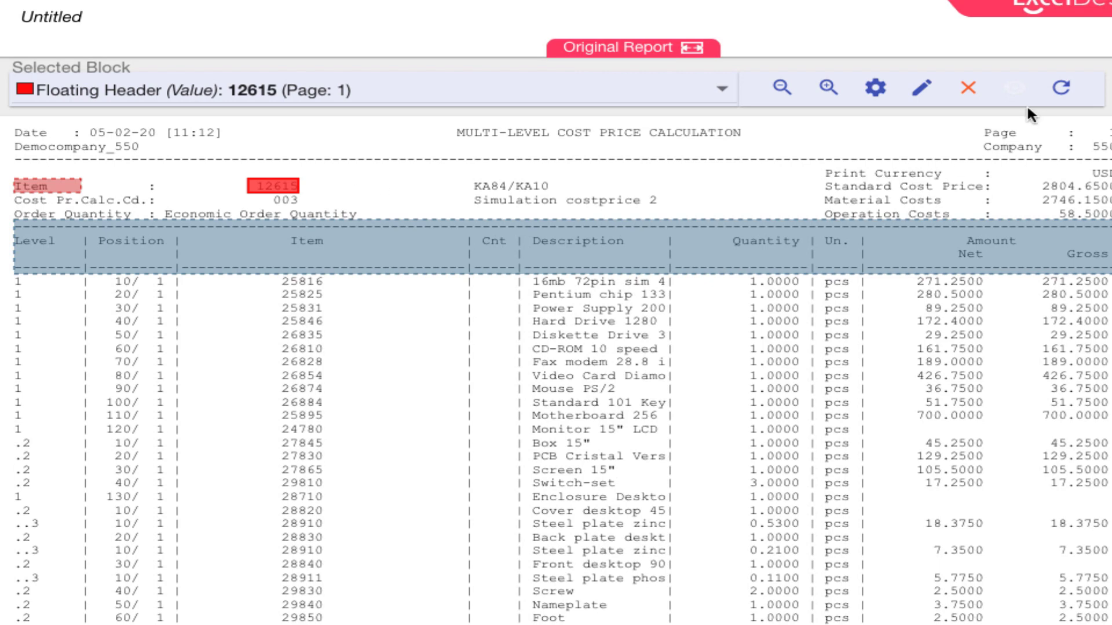
Set the 12615 floating header's area to Title and its action to Pivot Down (S)
{"action": "left_click", "coordinate": [875, 88]}
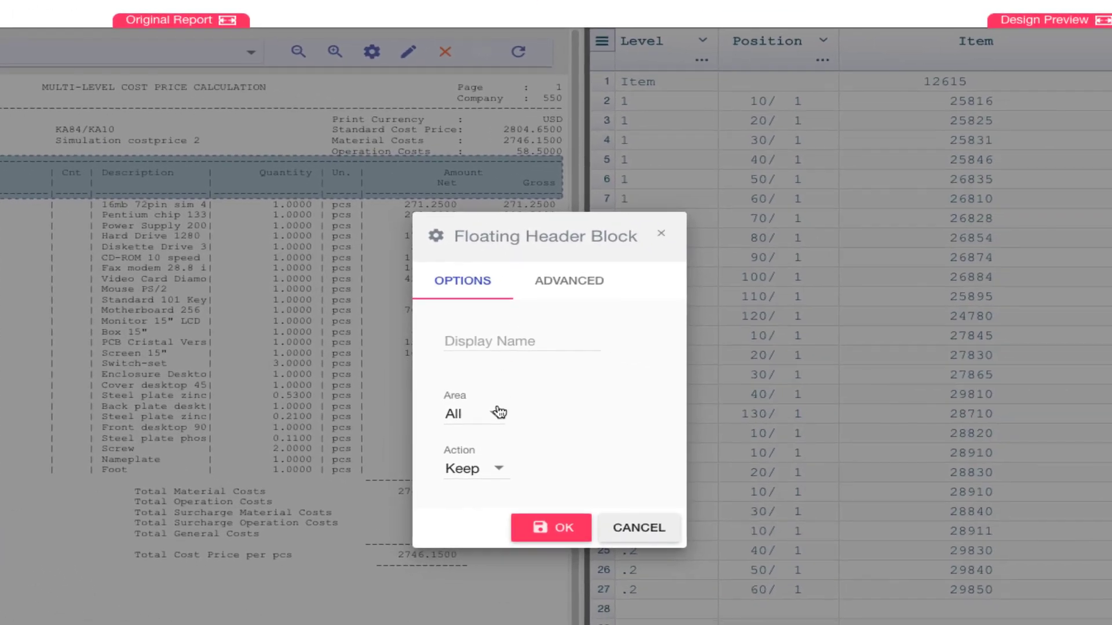
{"action": "left_click", "coordinate": [508, 416]}
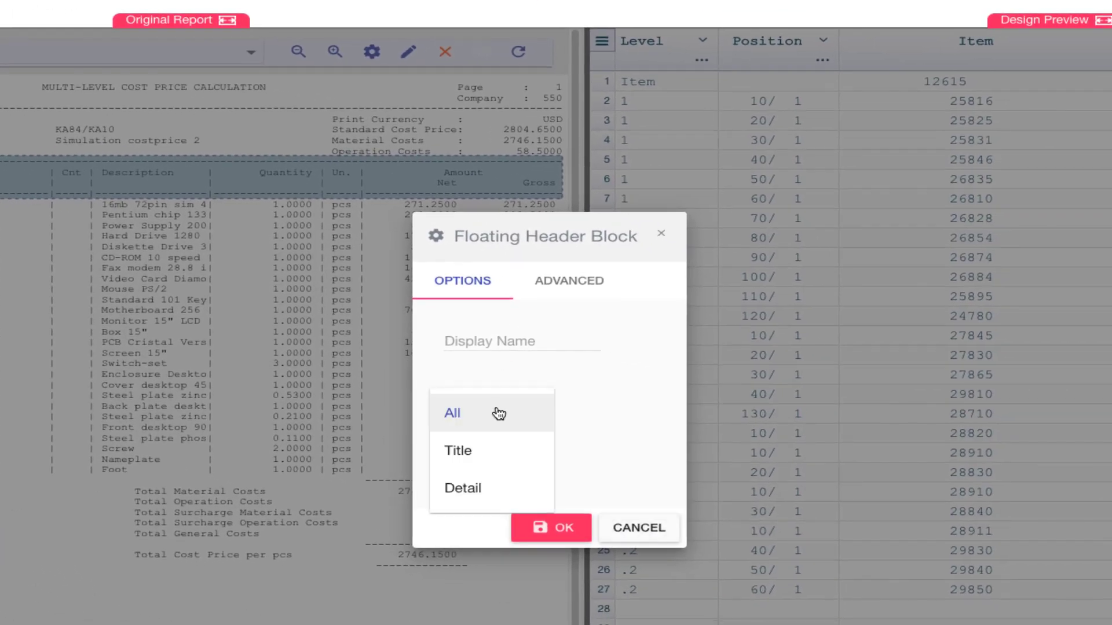
{"action": "left_click", "coordinate": [498, 449]}
{"action": "left_click", "coordinate": [505, 472]}
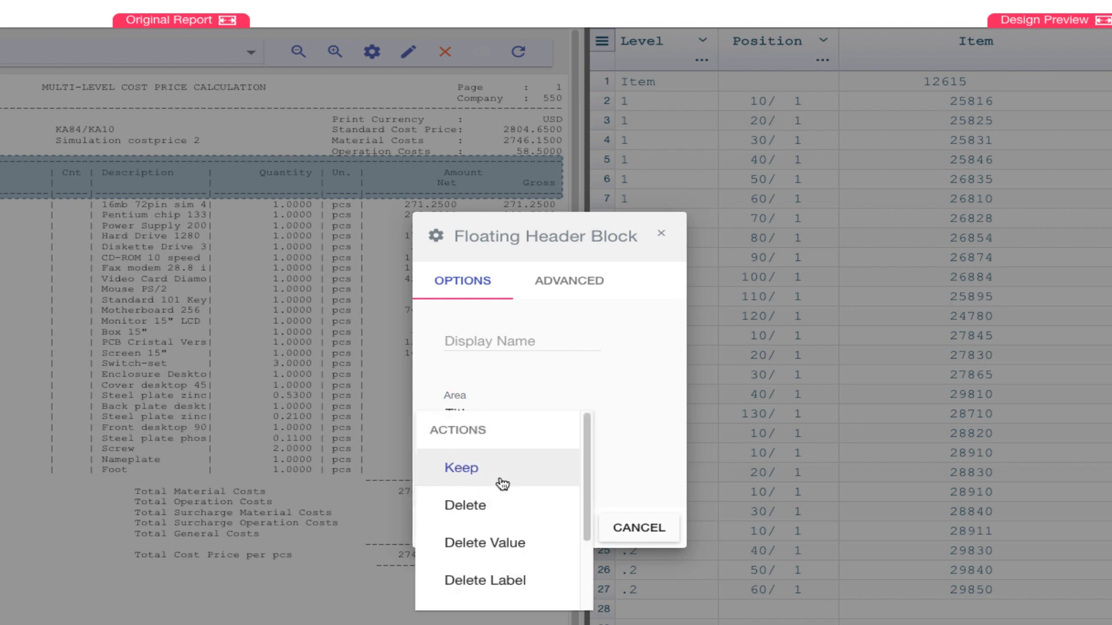
{"action": "scroll", "coordinate": [502, 484], "scroll_direction": "down", "scroll_amount": 3}
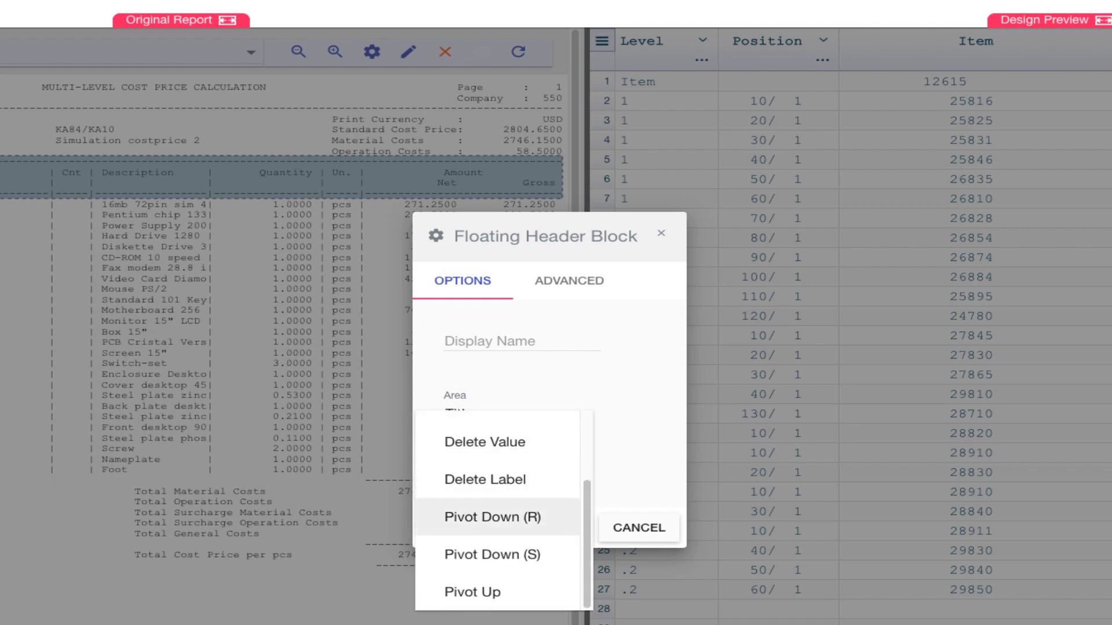
{"action": "left_click", "coordinate": [497, 555]}
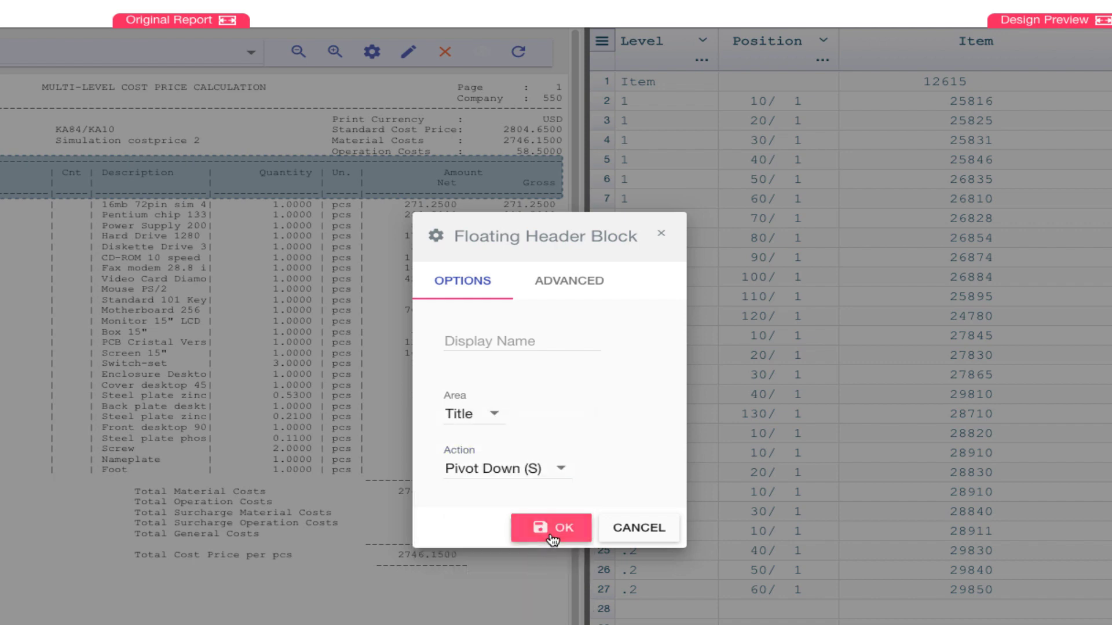
{"action": "left_click", "coordinate": [551, 528]}
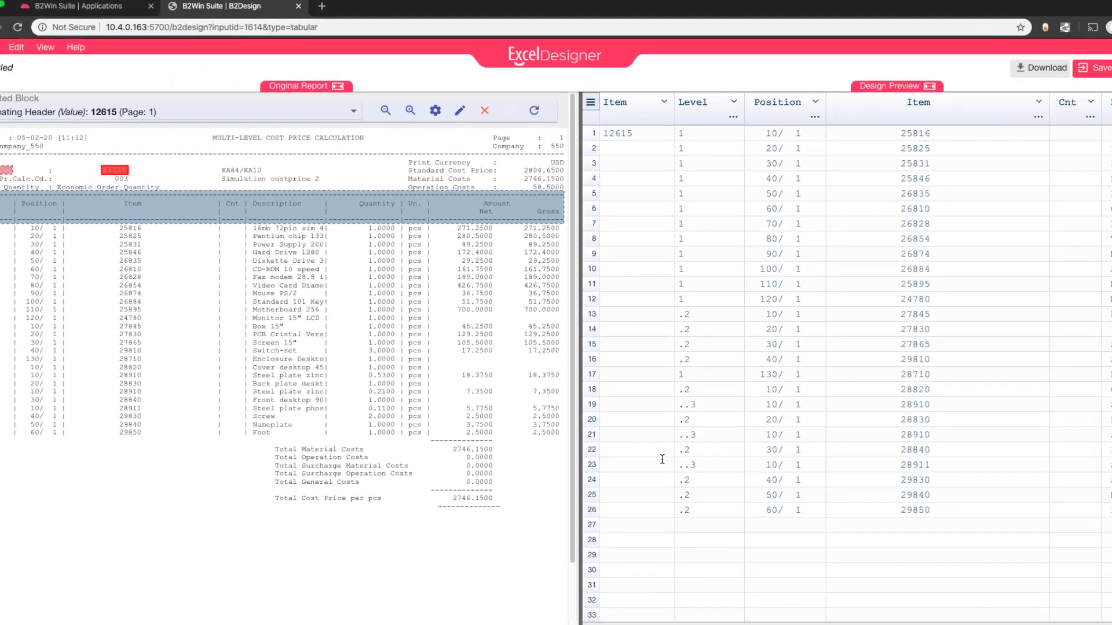
Mark the Total Material Costs line as a floating header with the label Total and the value Material Costs
{"action": "left_click_drag", "start_coordinate": [719, 619], "coordinate": [961, 620]}
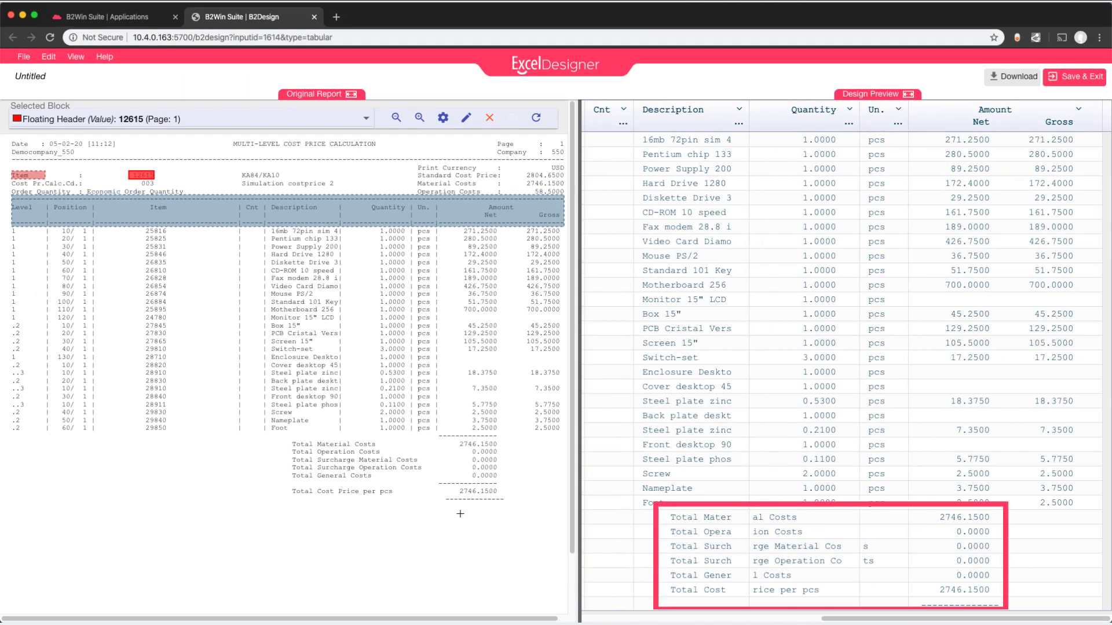
{"action": "left_click_drag", "start_coordinate": [288, 440], "coordinate": [380, 449]}
{"action": "left_click", "coordinate": [353, 496]}
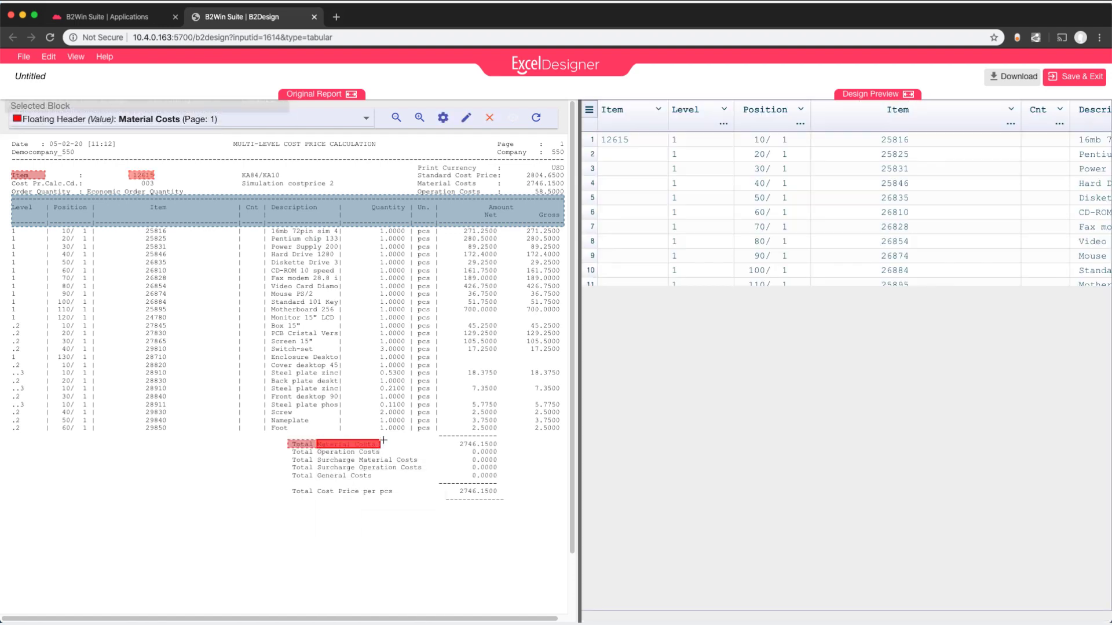
Set the action of the Total floating header to Delete and check the totals area in the design preview
{"action": "left_click", "coordinate": [443, 118]}
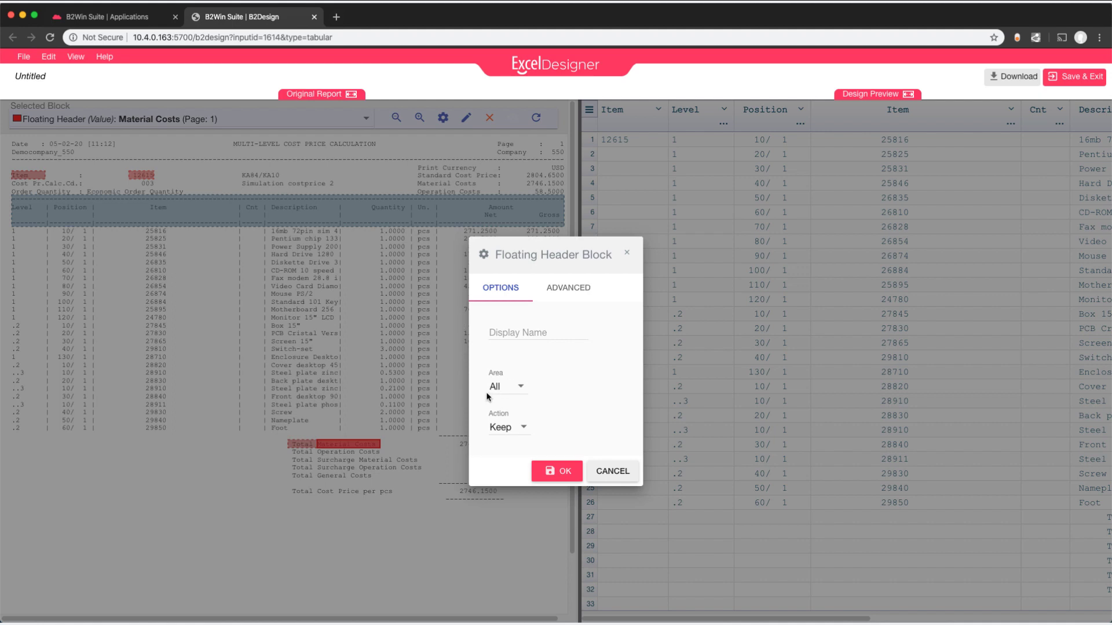
{"action": "left_click", "coordinate": [505, 426]}
{"action": "left_click", "coordinate": [526, 453]}
{"action": "left_click", "coordinate": [553, 470]}
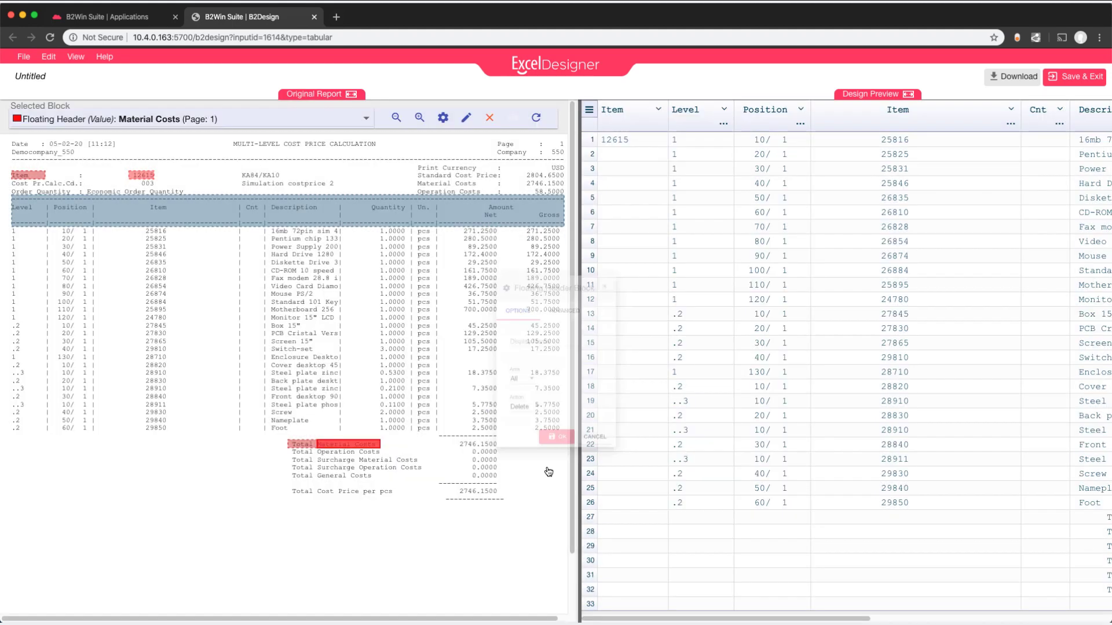
{"action": "scroll", "coordinate": [682, 594], "scroll_direction": "right", "scroll_amount": 10}
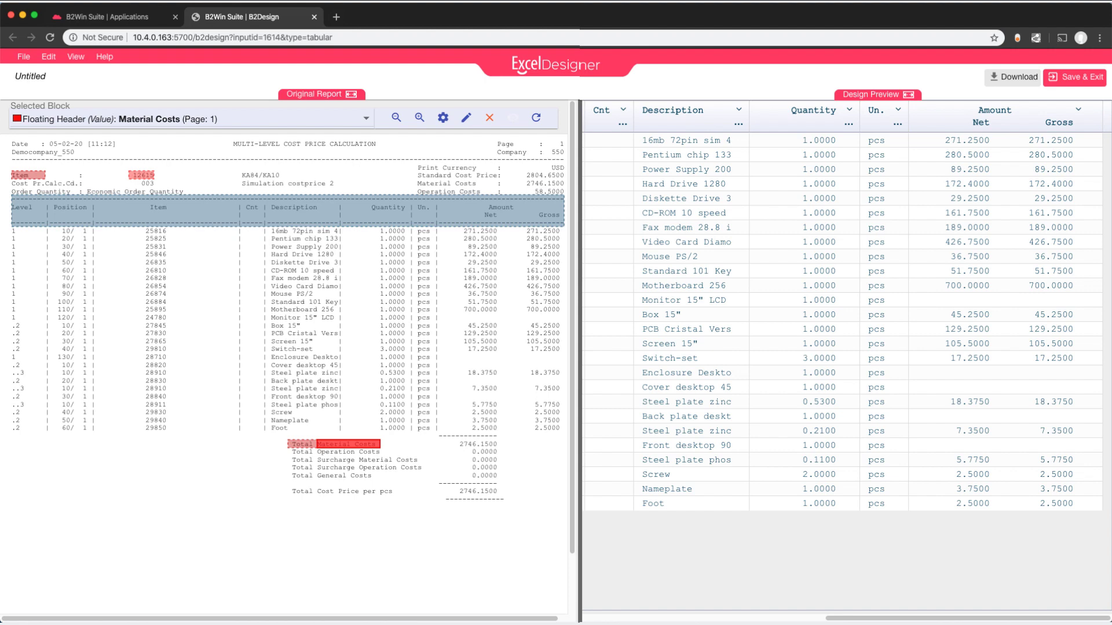
Expand the design preview to full width and rename the first Item column's header to Main Item
{"action": "left_click", "coordinate": [910, 95]}
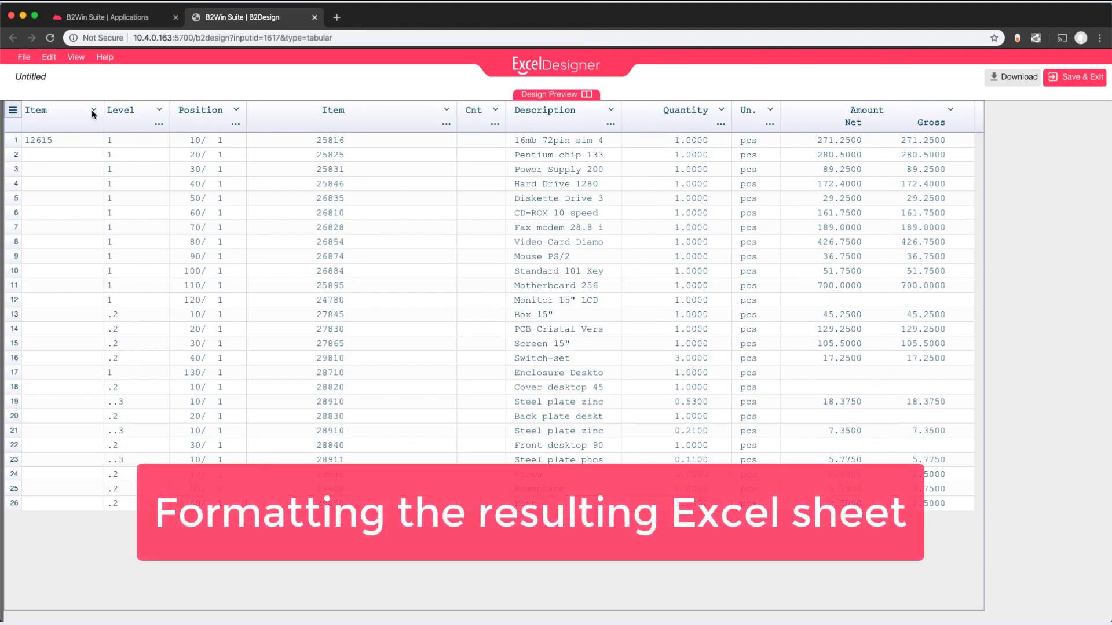
{"action": "left_click", "coordinate": [93, 109]}
{"action": "left_click", "coordinate": [93, 164]}
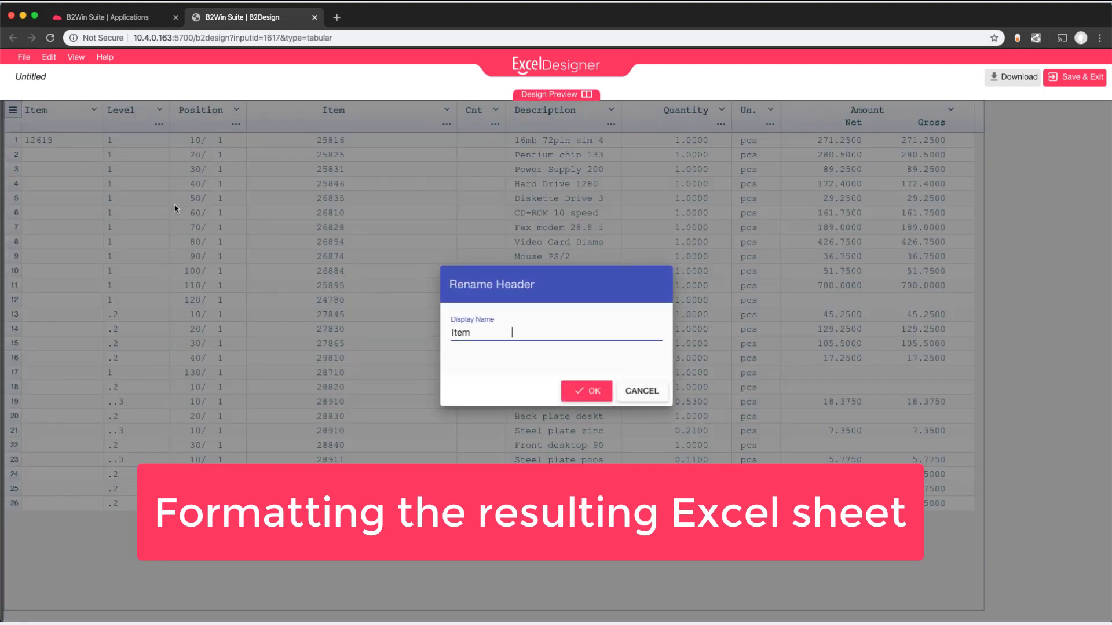
{"action": "type", "text": "Main"}
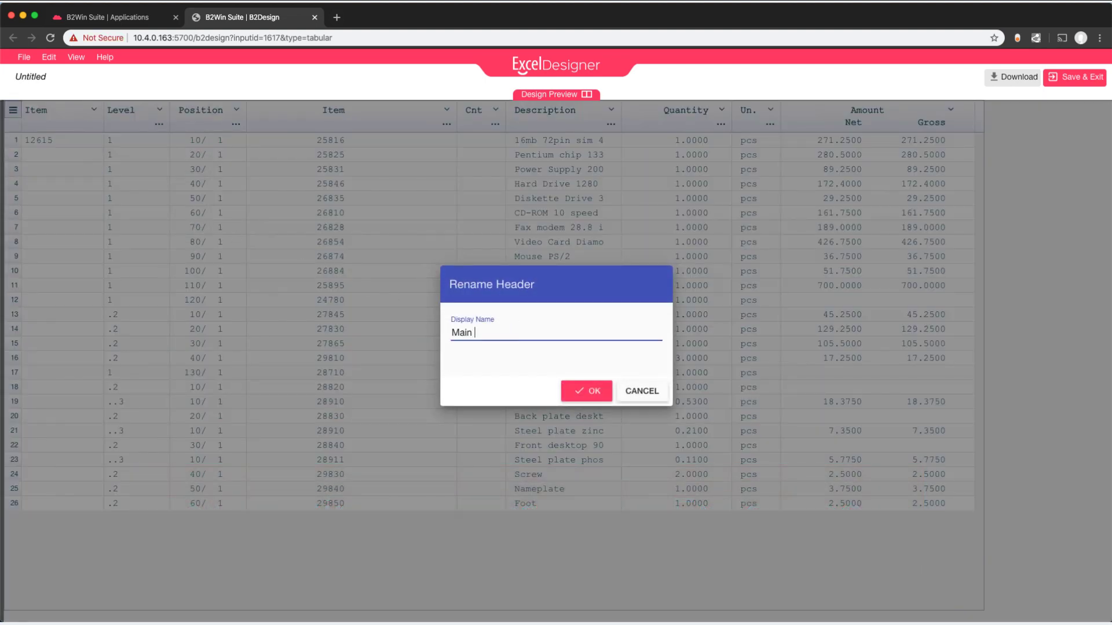
{"action": "left_click", "coordinate": [586, 391]}
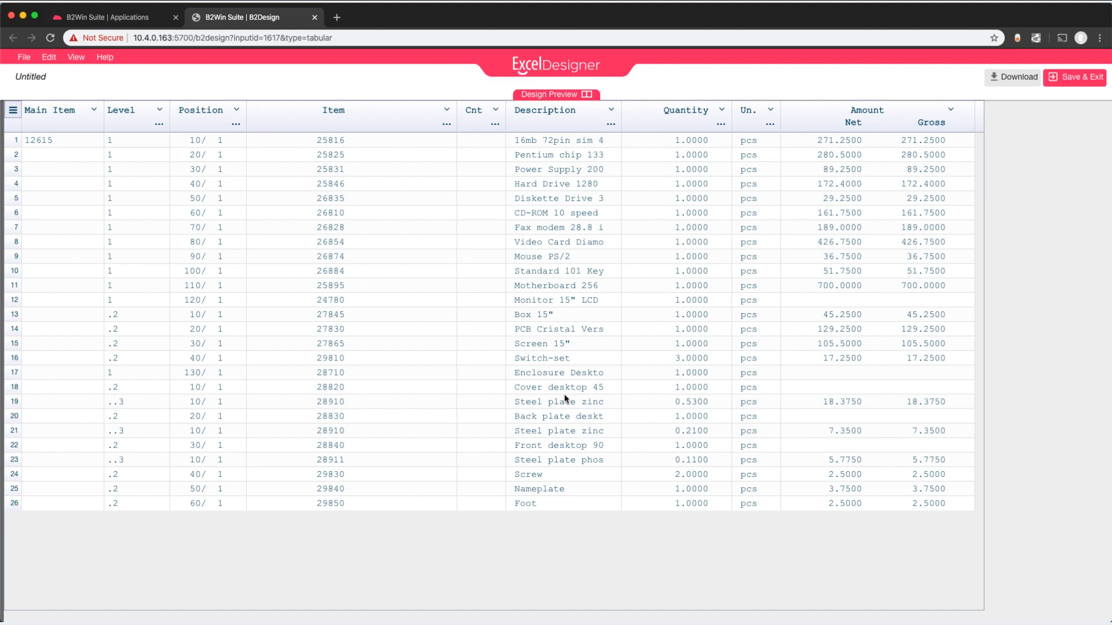
Split the Position column with a cut at the slash so that the slash is dropped
{"action": "left_click", "coordinate": [237, 111]}
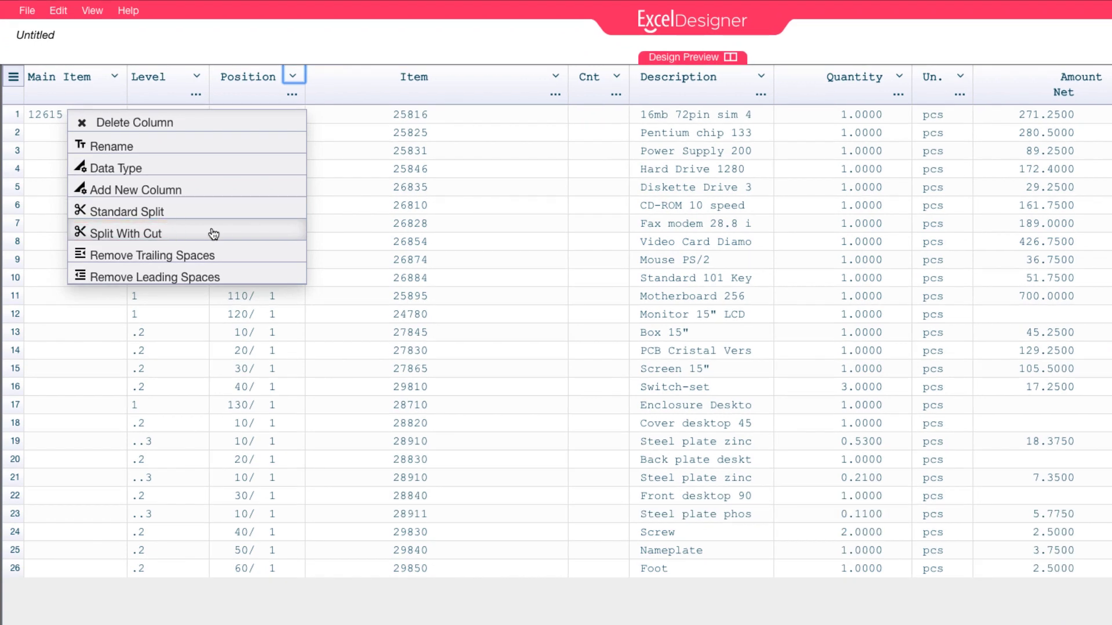
{"action": "left_click", "coordinate": [213, 235]}
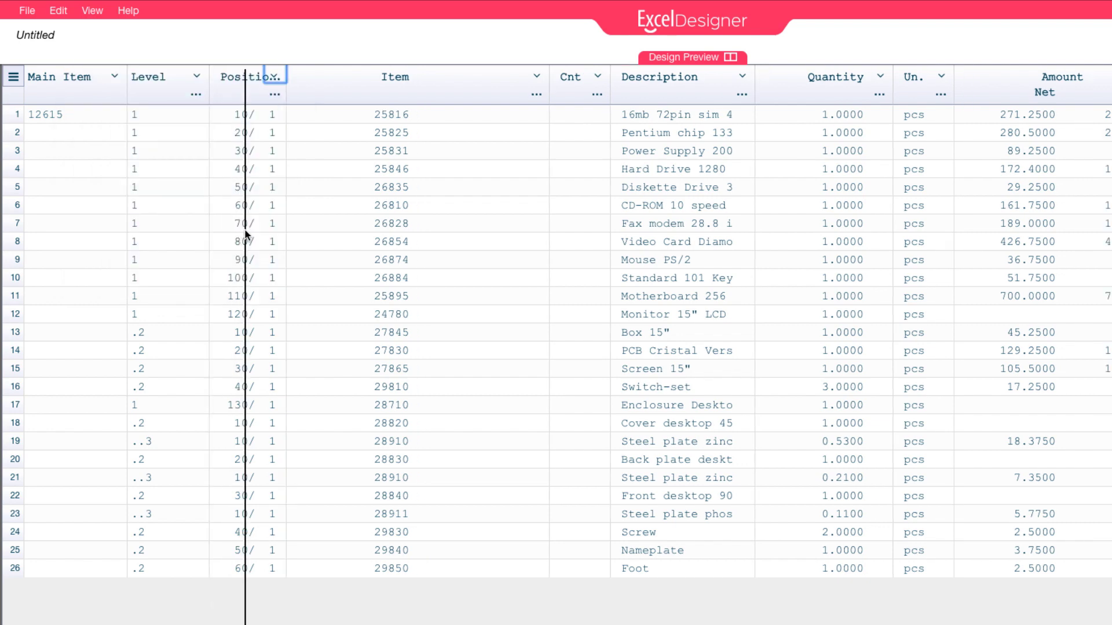
{"action": "left_click", "coordinate": [251, 234]}
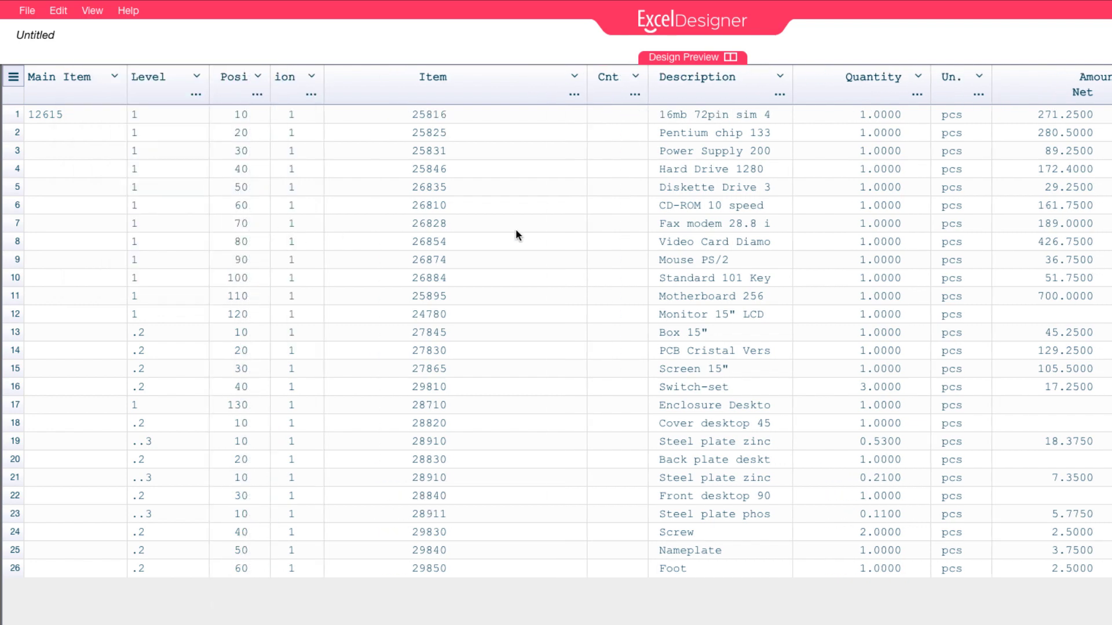
Split the Amount column into separate Net and Gross columns with a standard split
{"action": "left_click", "coordinate": [1043, 75]}
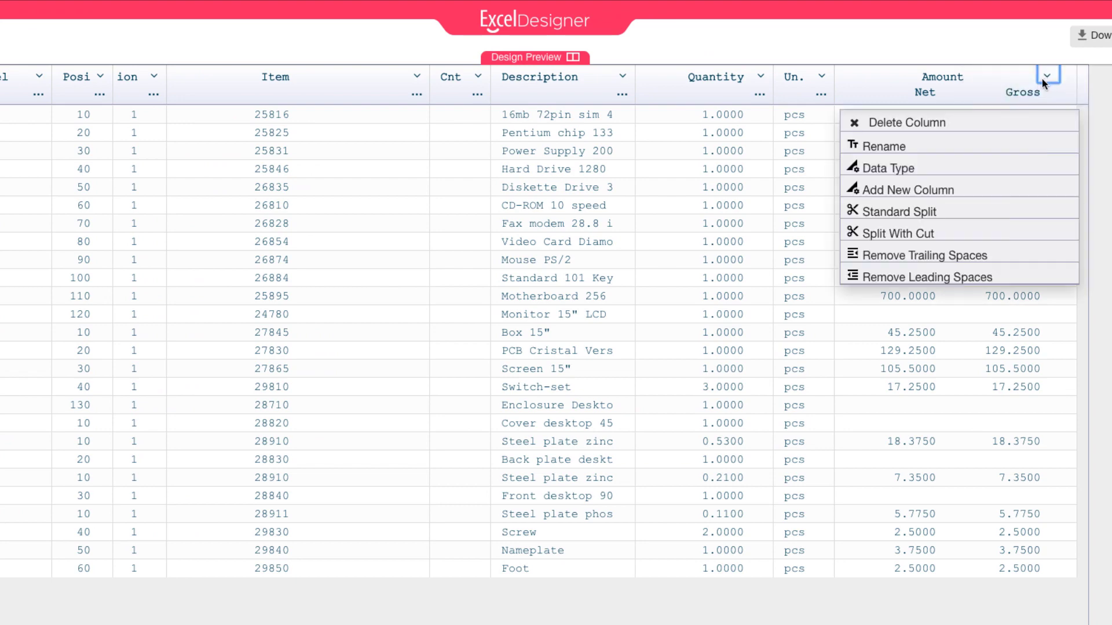
{"action": "left_click", "coordinate": [975, 215]}
{"action": "left_click", "coordinate": [962, 216]}
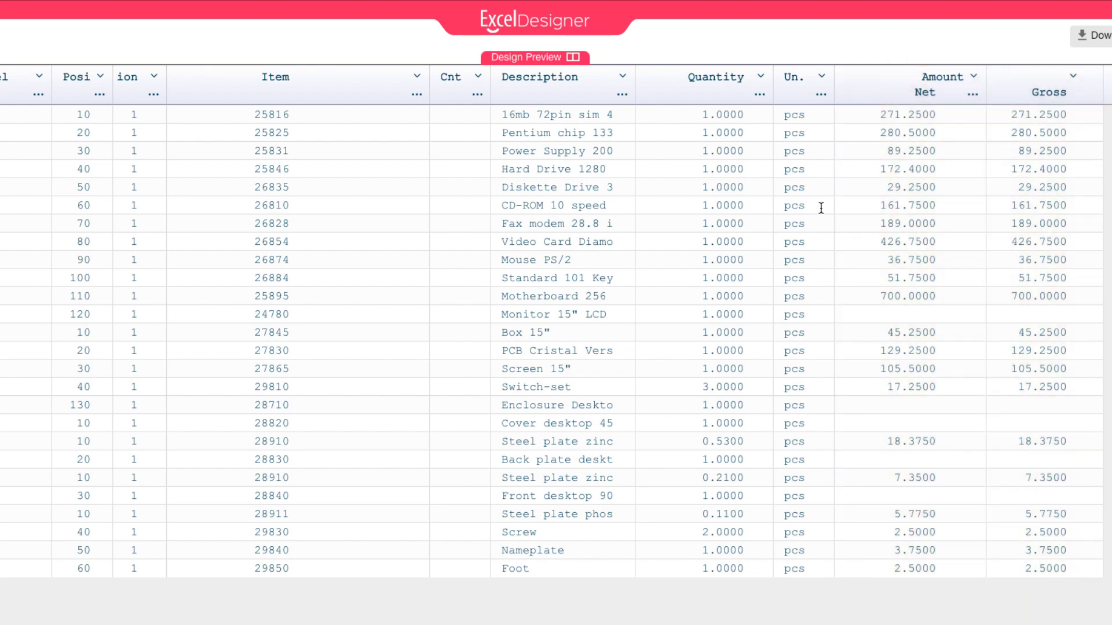
Set the data type of the Item column to Text and delete the empty Cnt column
{"action": "left_click", "coordinate": [413, 77]}
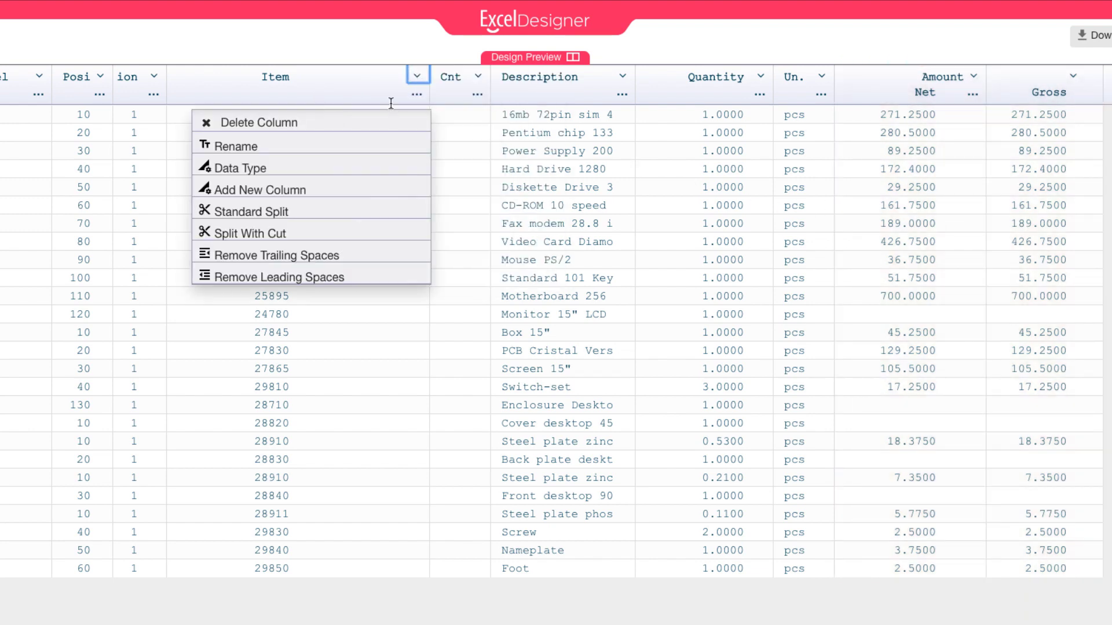
{"action": "left_click", "coordinate": [355, 167]}
{"action": "left_click", "coordinate": [359, 310]}
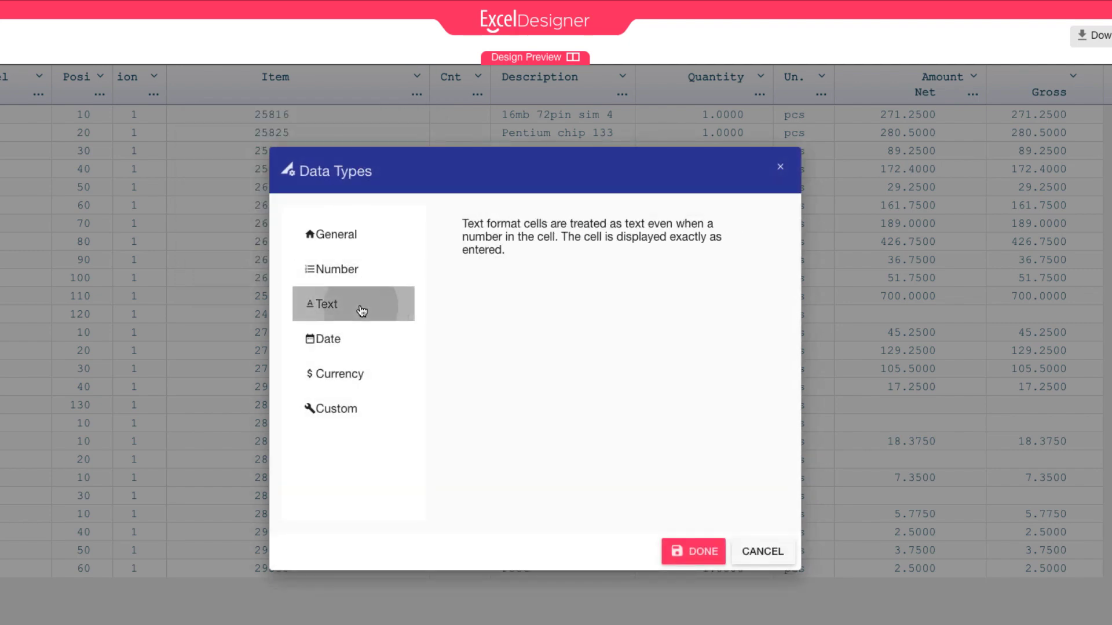
{"action": "left_click", "coordinate": [684, 553]}
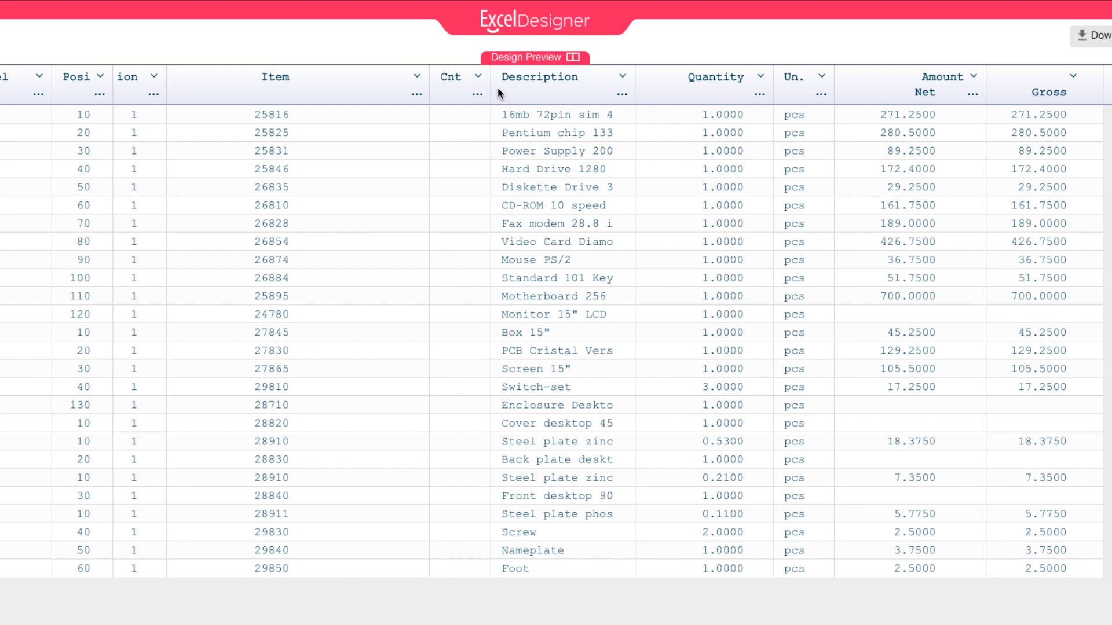
{"action": "left_click", "coordinate": [477, 77]}
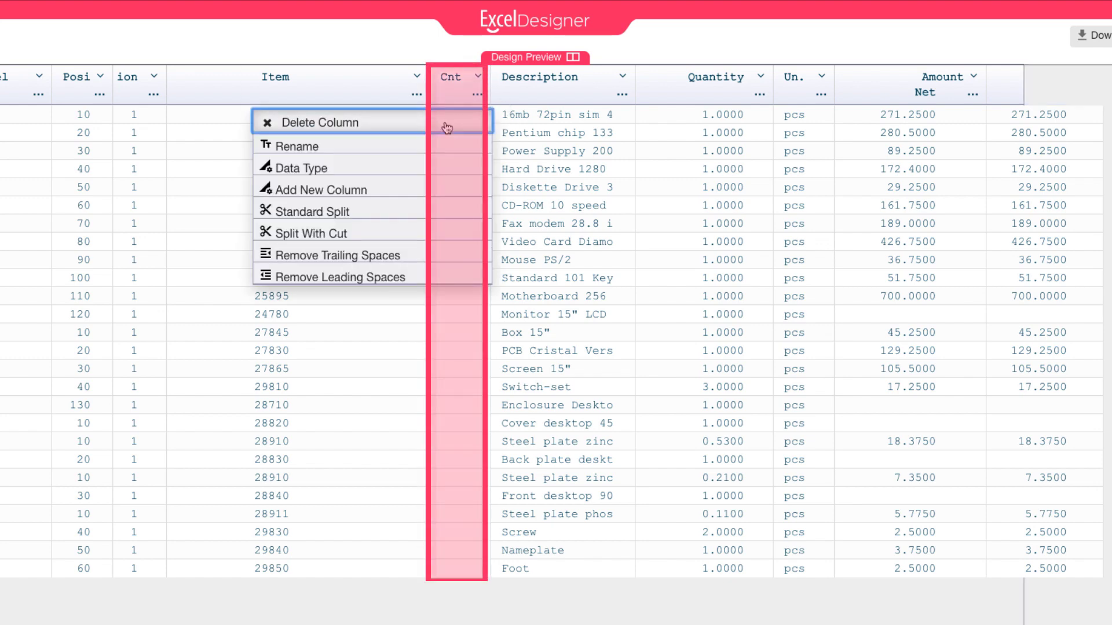
{"action": "left_click", "coordinate": [447, 123]}
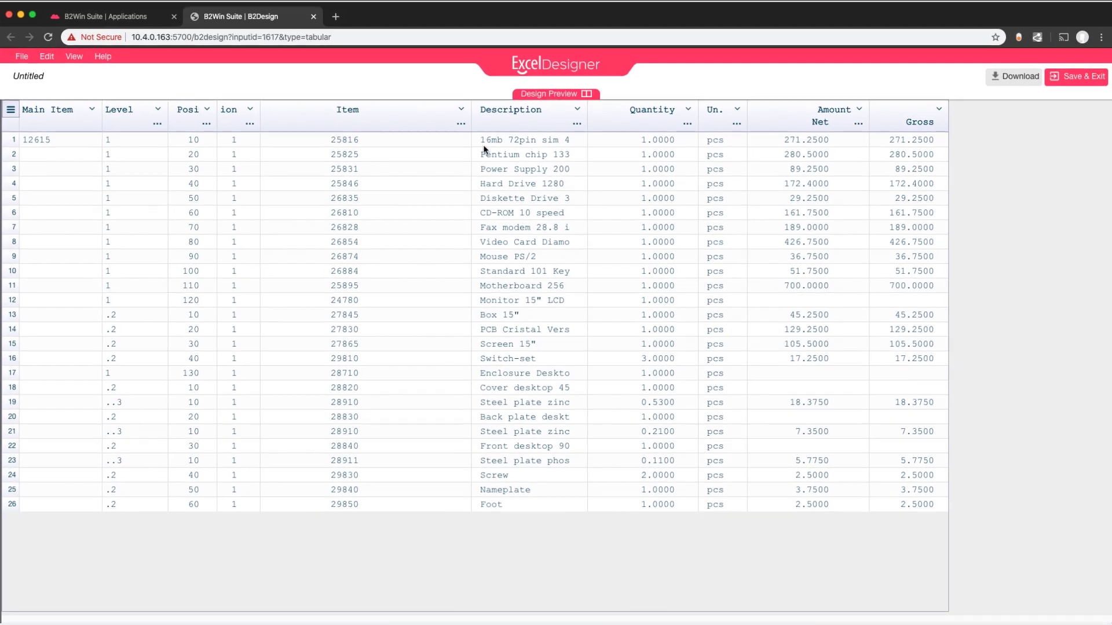
Rename the wide Item column's header to Item without the padding spaces and narrow the column
{"action": "left_click", "coordinate": [461, 109]}
{"action": "left_click", "coordinate": [410, 162]}
{"action": "left_click_drag", "start_coordinate": [635, 332], "coordinate": [508, 333]}
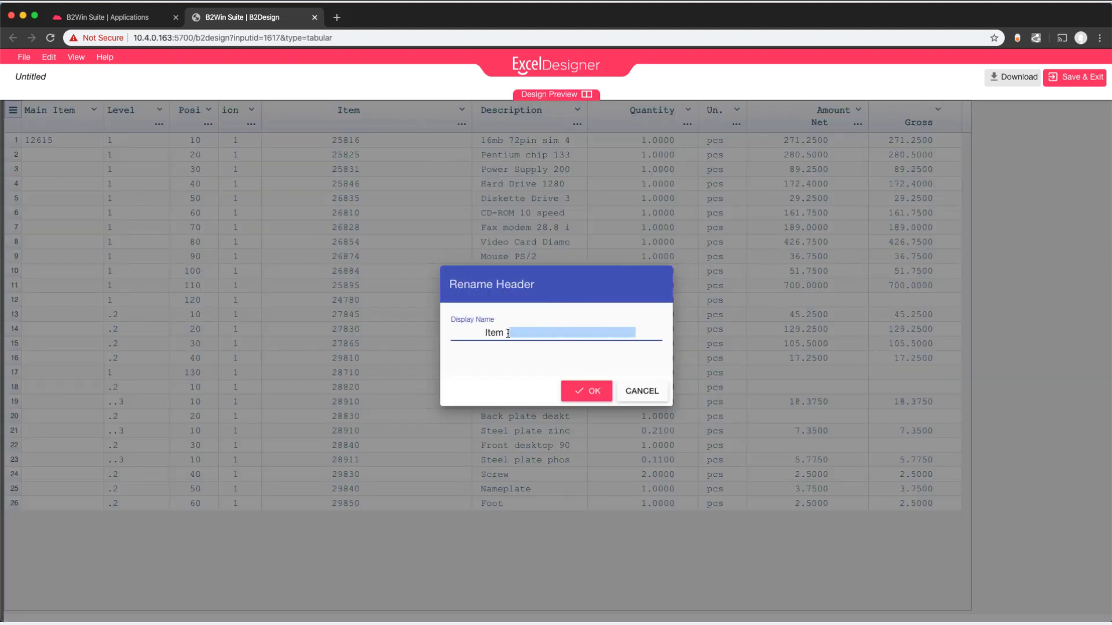
{"action": "key", "text": "ctrl+a"}
{"action": "type", "text": "Item"}
{"action": "left_click", "coordinate": [586, 391]}
{"action": "left_click_drag", "start_coordinate": [472, 108], "coordinate": [400, 108]}
Shorten the header of the first part of the split Position column to Pos
{"action": "left_click", "coordinate": [209, 110]}
{"action": "left_click", "coordinate": [174, 162]}
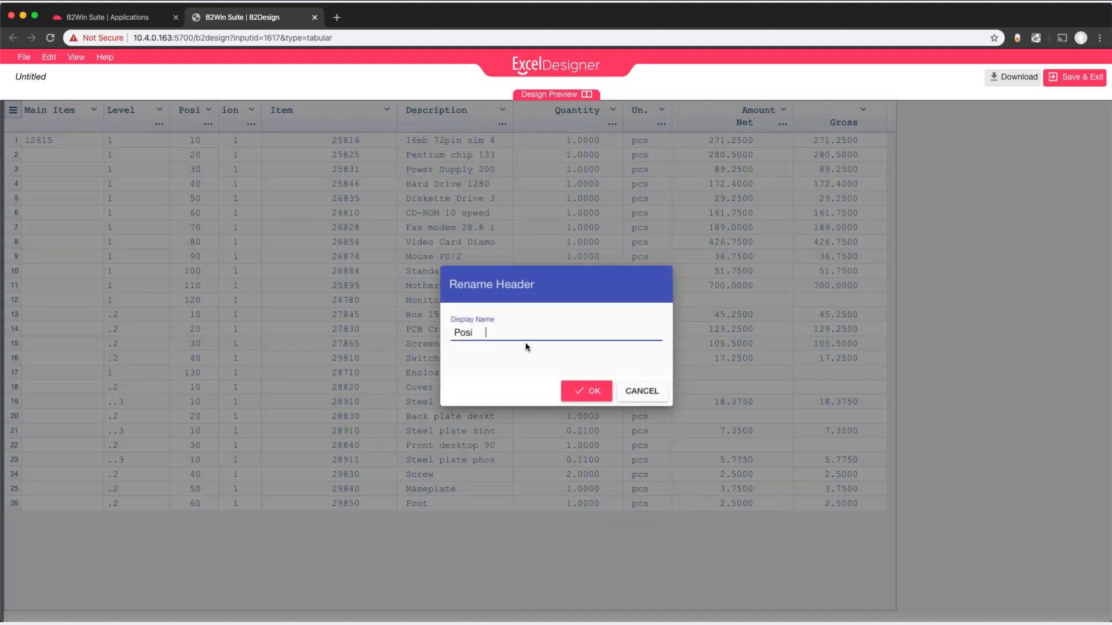
{"action": "key", "text": "BackSpace"}
{"action": "key", "text": "BackSpace"}
{"action": "key", "text": "BackSpace"}
{"action": "key", "text": "BackSpace"}
{"action": "key", "text": "BackSpace"}
{"action": "left_click", "coordinate": [586, 391]}
Rename the header of the second part of the split Position column to Seq
{"action": "left_click", "coordinate": [250, 109]}
{"action": "left_click", "coordinate": [103, 164]}
{"action": "left_click_drag", "start_coordinate": [541, 331], "coordinate": [411, 331]}
{"action": "type", "text": "Seq"}
{"action": "left_click", "coordinate": [586, 391]}
Rename the Gross column's header to Amount Gross
{"action": "left_click", "coordinate": [863, 110]}
{"action": "left_click", "coordinate": [730, 164]}
{"action": "left_click_drag", "start_coordinate": [498, 332], "coordinate": [370, 328]}
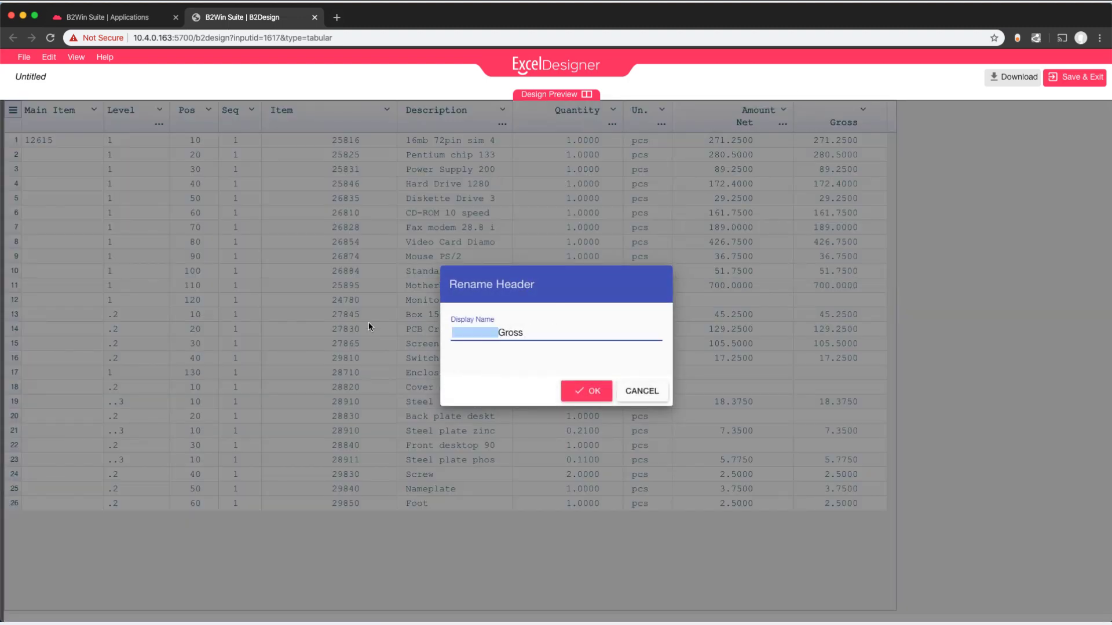
{"action": "type", "text": "Amount"}
{"action": "left_click", "coordinate": [596, 392]}
Set the data types of the Quantity and Level columns
{"action": "left_click", "coordinate": [613, 110]}
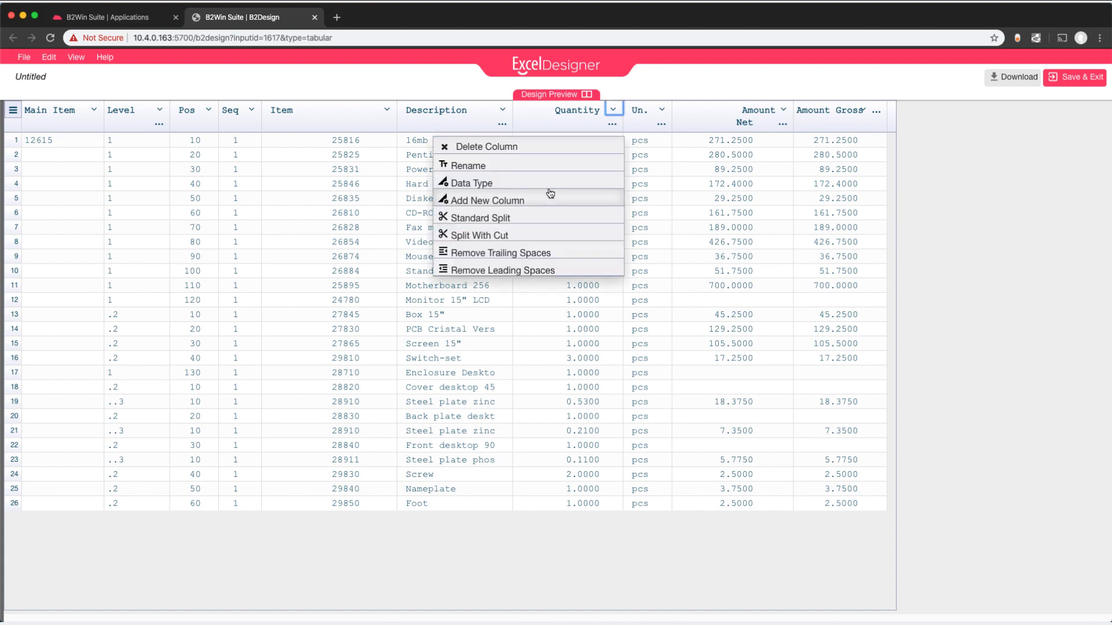
{"action": "left_click", "coordinate": [521, 183]}
{"action": "left_click", "coordinate": [409, 293]}
{"action": "left_click", "coordinate": [684, 490]}
{"action": "left_click", "coordinate": [159, 110]}
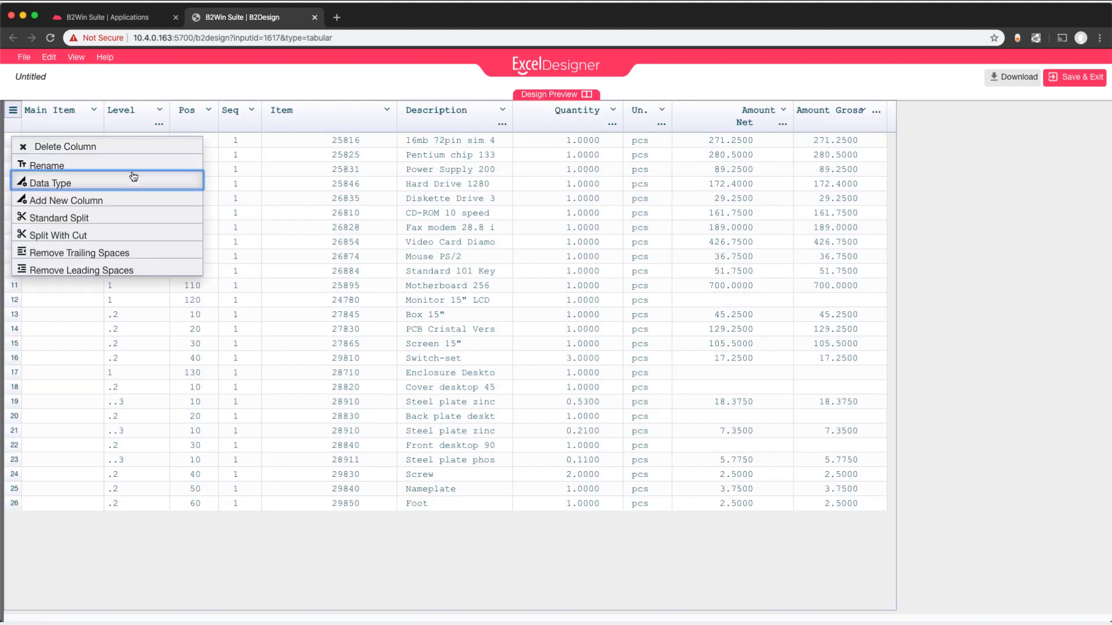
{"action": "left_click", "coordinate": [133, 180]}
{"action": "left_click", "coordinate": [400, 292]}
{"action": "left_click", "coordinate": [678, 488]}
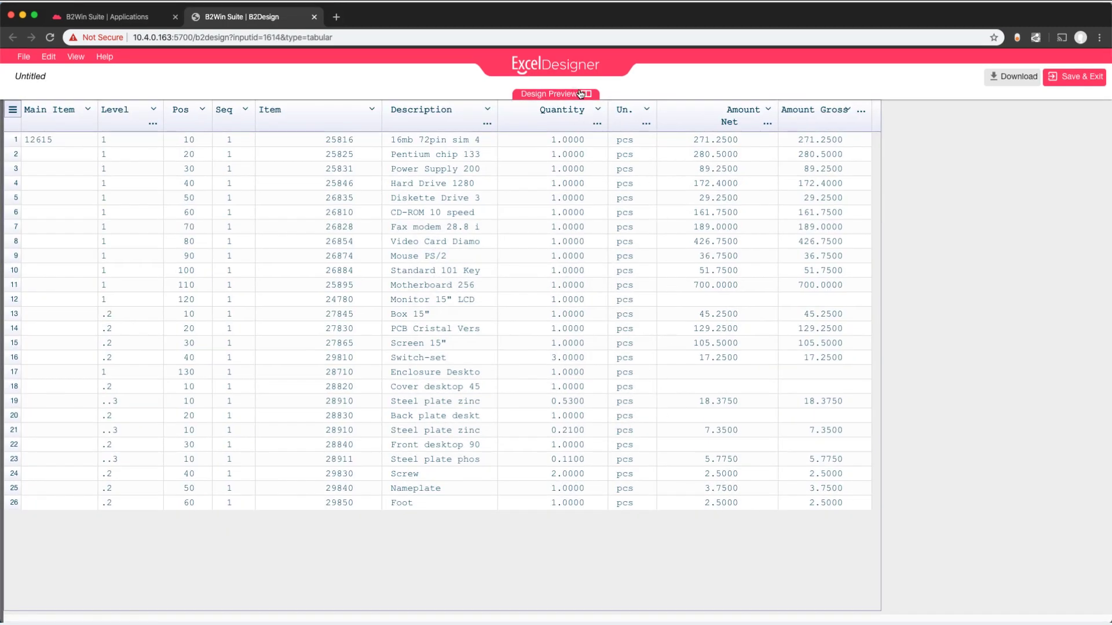
Restore the side-by-side view and save the design with the Update Report Default action, leaving the designer
{"action": "left_click", "coordinate": [582, 94]}
{"action": "left_click", "coordinate": [1074, 76]}
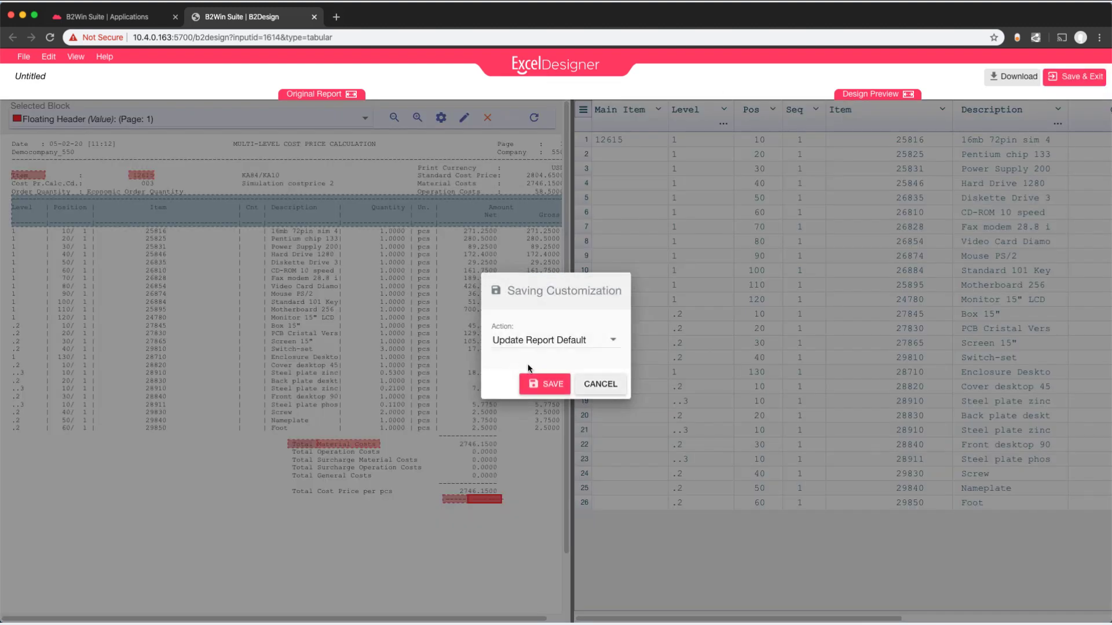
{"action": "left_click", "coordinate": [536, 385]}
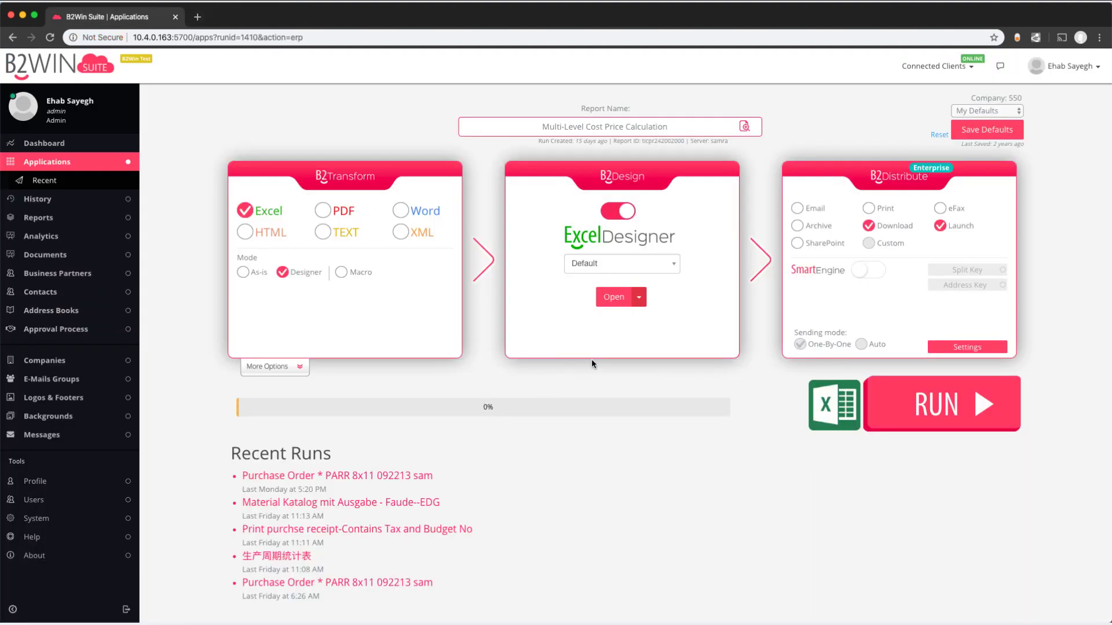
Run the Multi-Level Cost Price Calculation report to Excel and open the downloaded workbook
{"action": "left_click", "coordinate": [951, 403]}
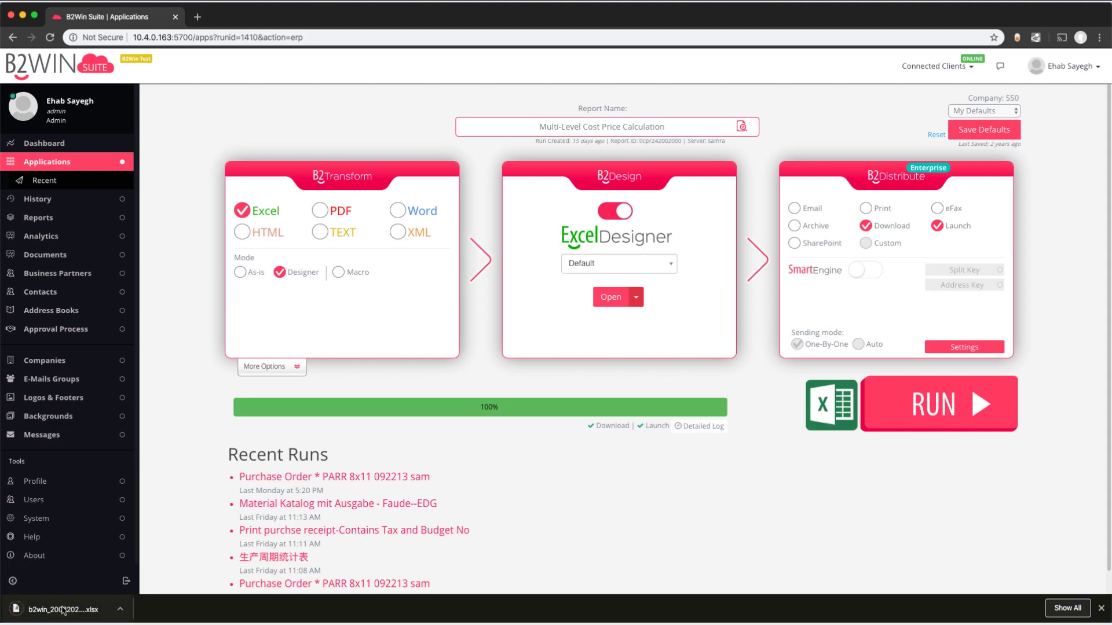
{"action": "left_click", "coordinate": [68, 611]}
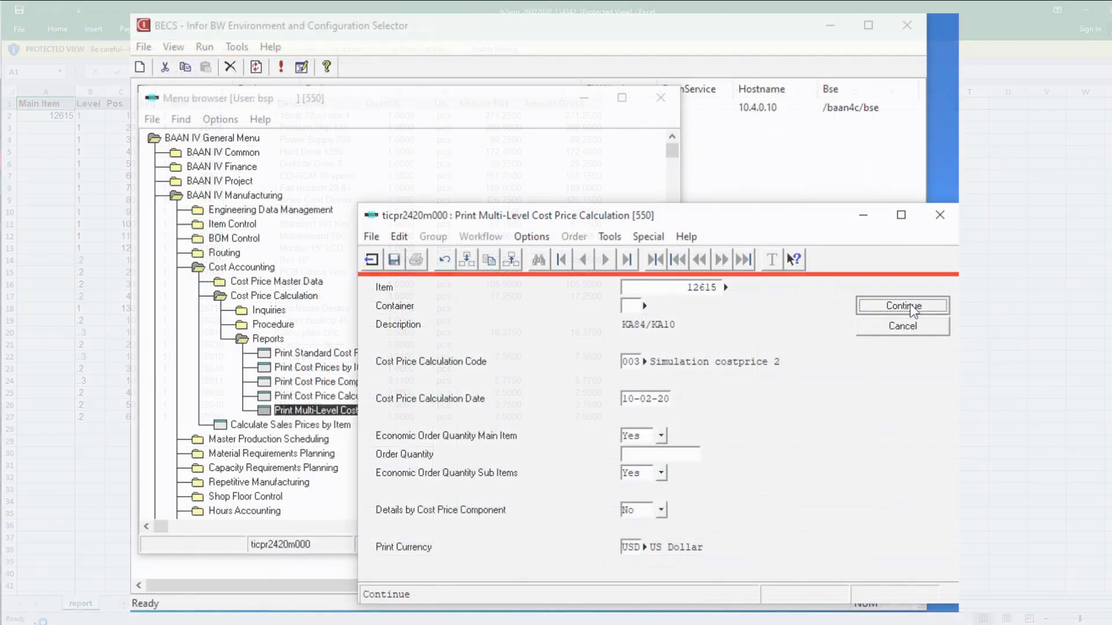
Print the Multi-Level Cost Price Calculation for item 12615 from BAAN to the BT device and open the generated Excel file
{"action": "left_click", "coordinate": [902, 305]}
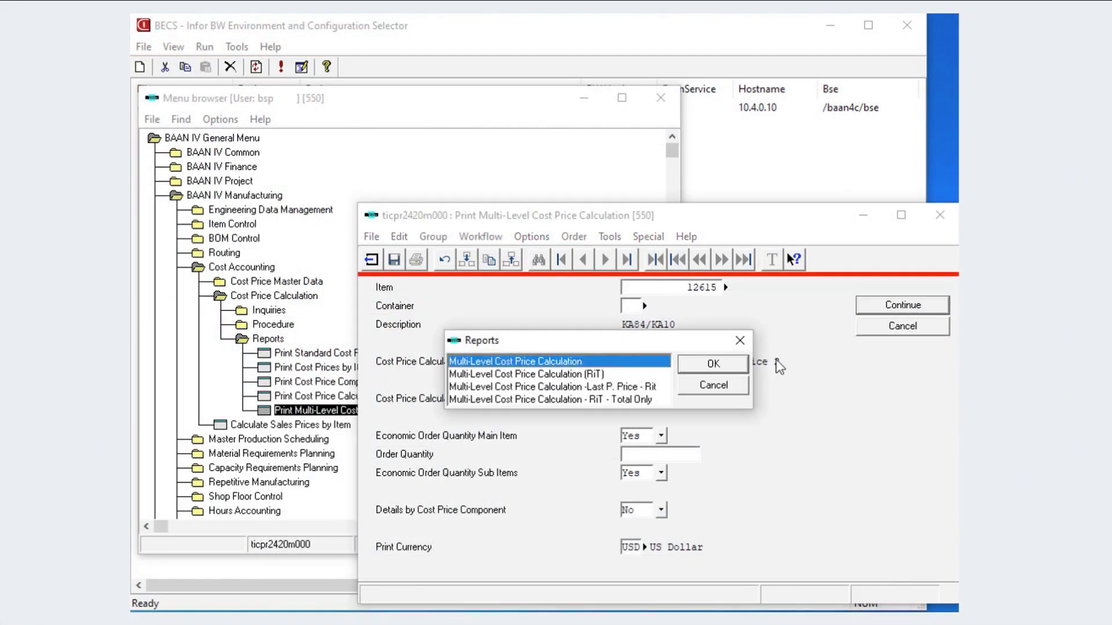
{"action": "left_click", "coordinate": [738, 365]}
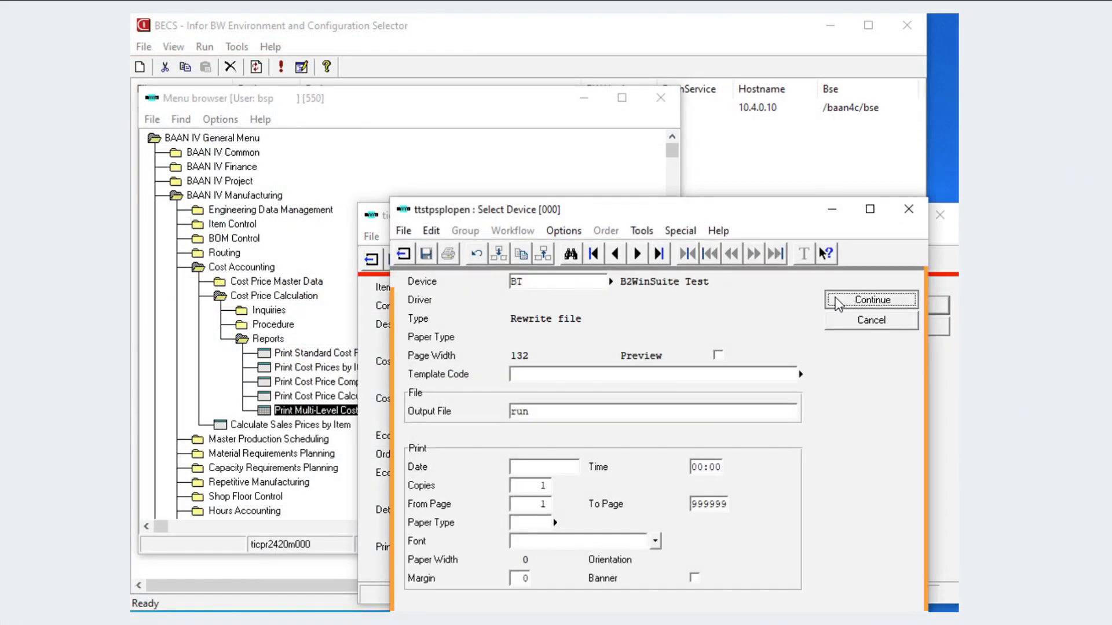
{"action": "left_click", "coordinate": [836, 300]}
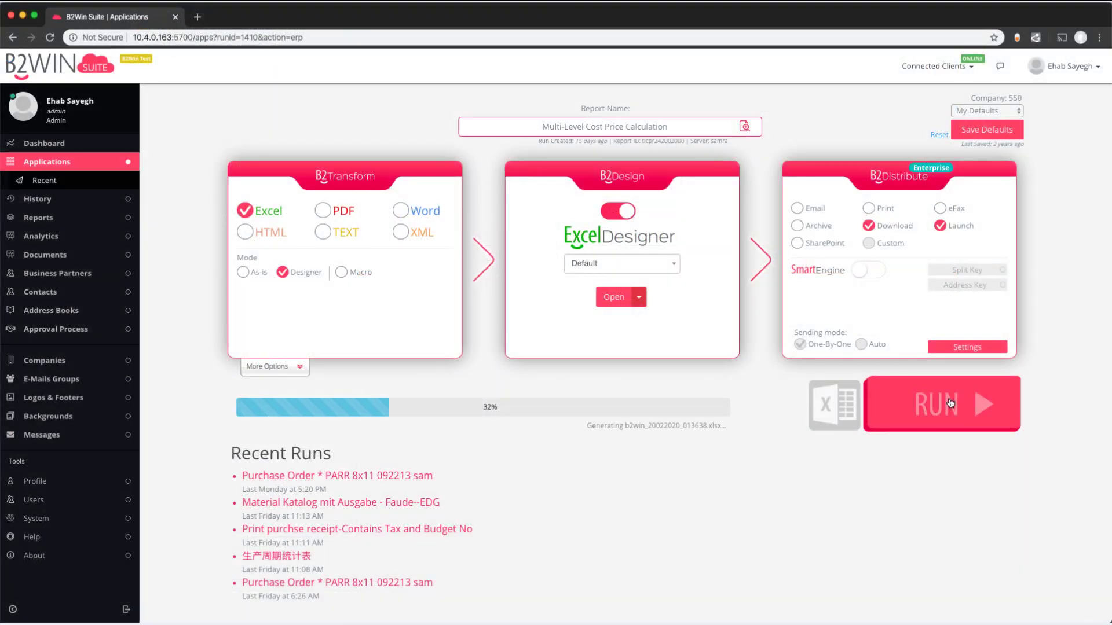
{"action": "left_click", "coordinate": [35, 609]}
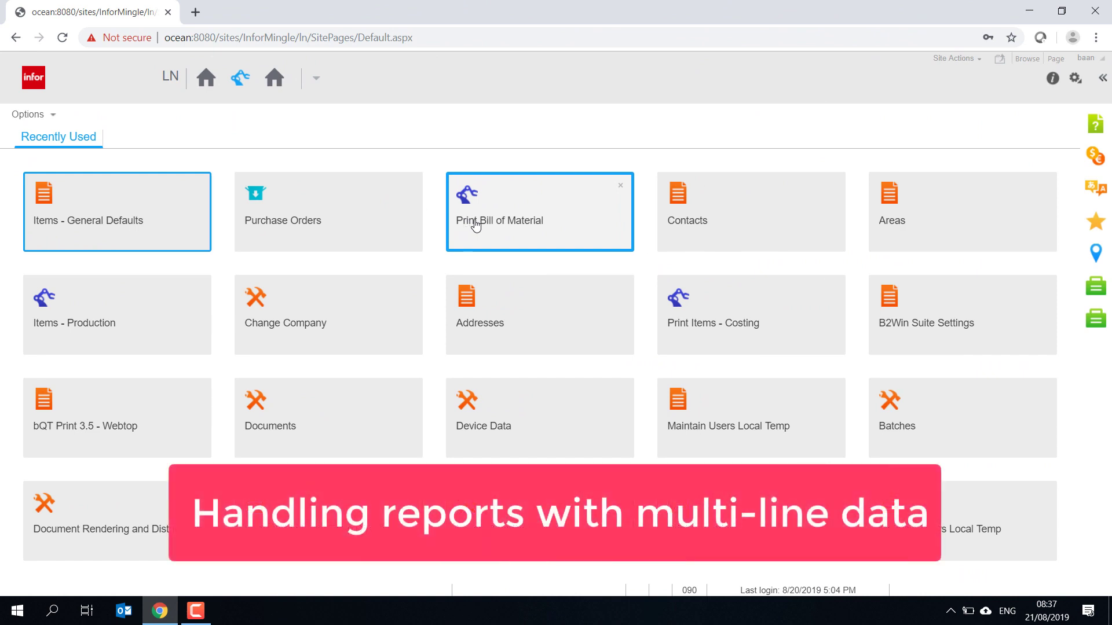
Open Print Bill of Material in Infor LN and print the report, continuing through the device selection
{"action": "left_click", "coordinate": [502, 241]}
{"action": "left_click", "coordinate": [21, 161]}
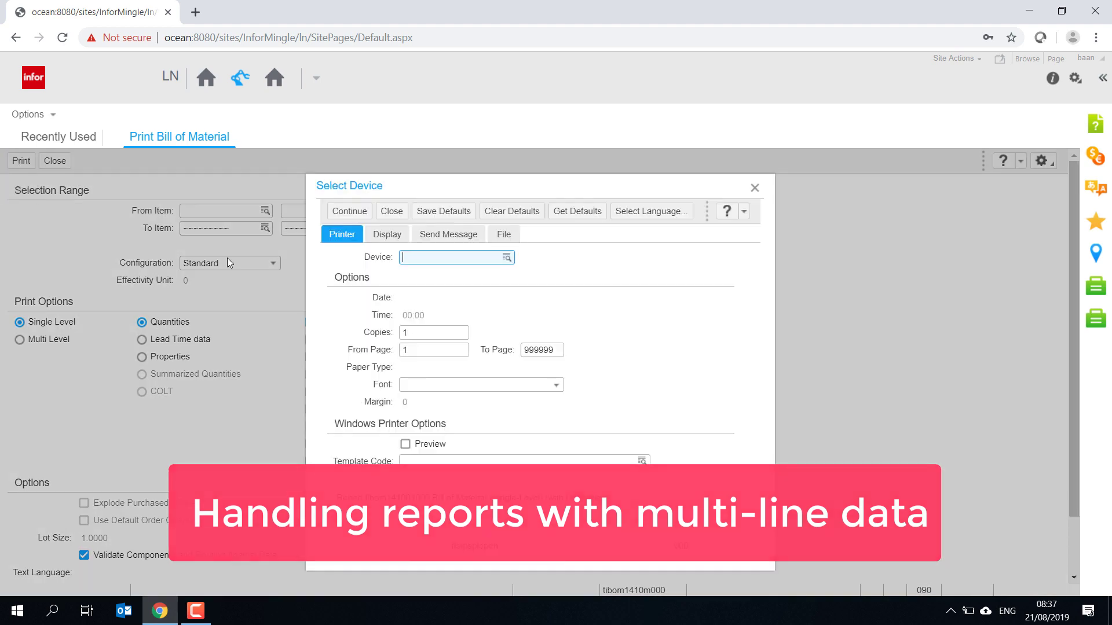
{"action": "left_click", "coordinate": [348, 212]}
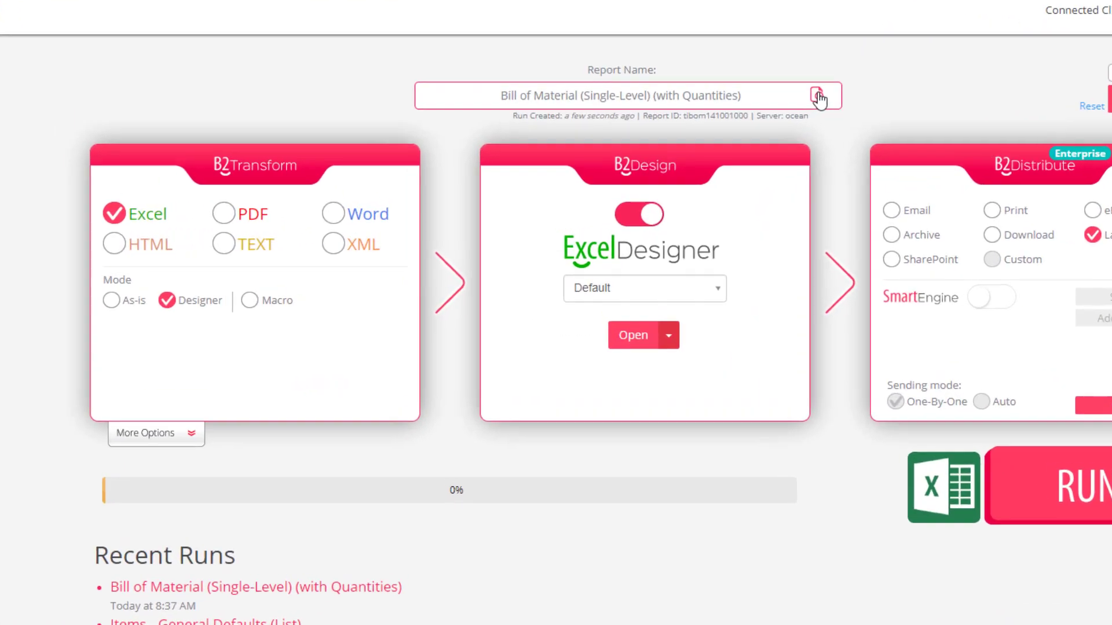
Preview the Bill of Material report and examine the first component's item line, description and effective and expiry dates
{"action": "left_click", "coordinate": [818, 96]}
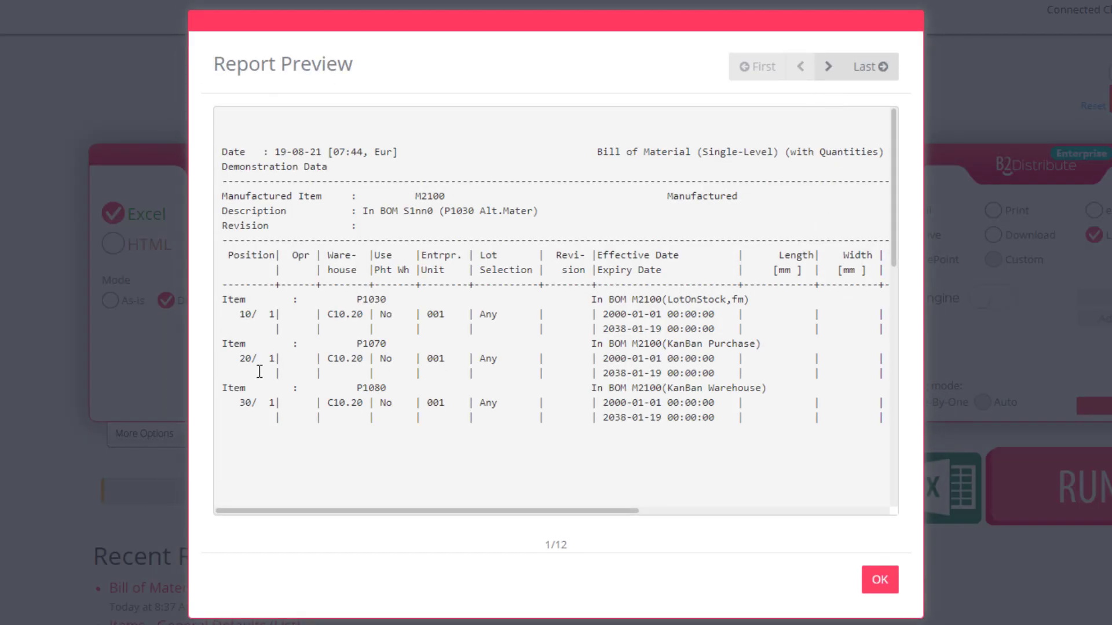
{"action": "left_click_drag", "start_coordinate": [220, 304], "coordinate": [384, 298]}
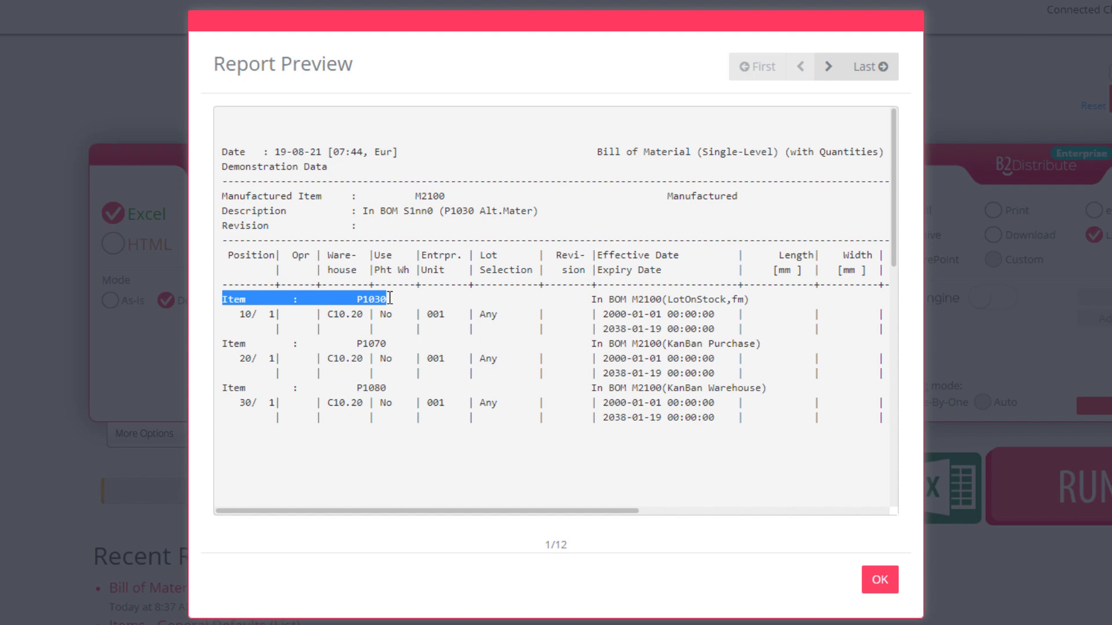
{"action": "left_click_drag", "start_coordinate": [559, 295], "coordinate": [823, 296]}
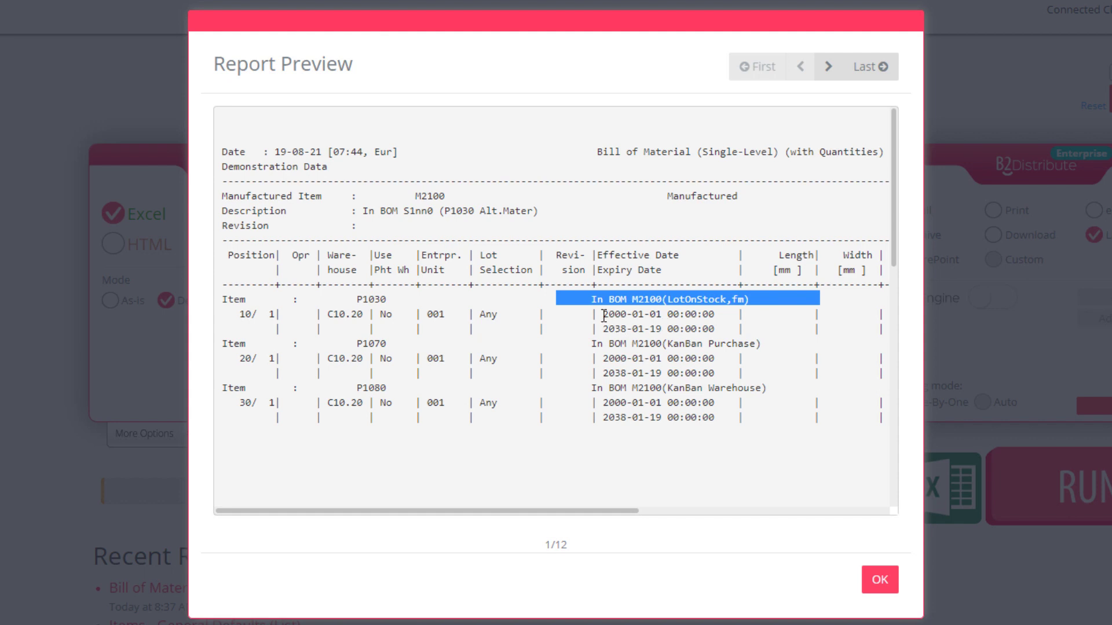
{"action": "left_click_drag", "start_coordinate": [604, 316], "coordinate": [818, 327]}
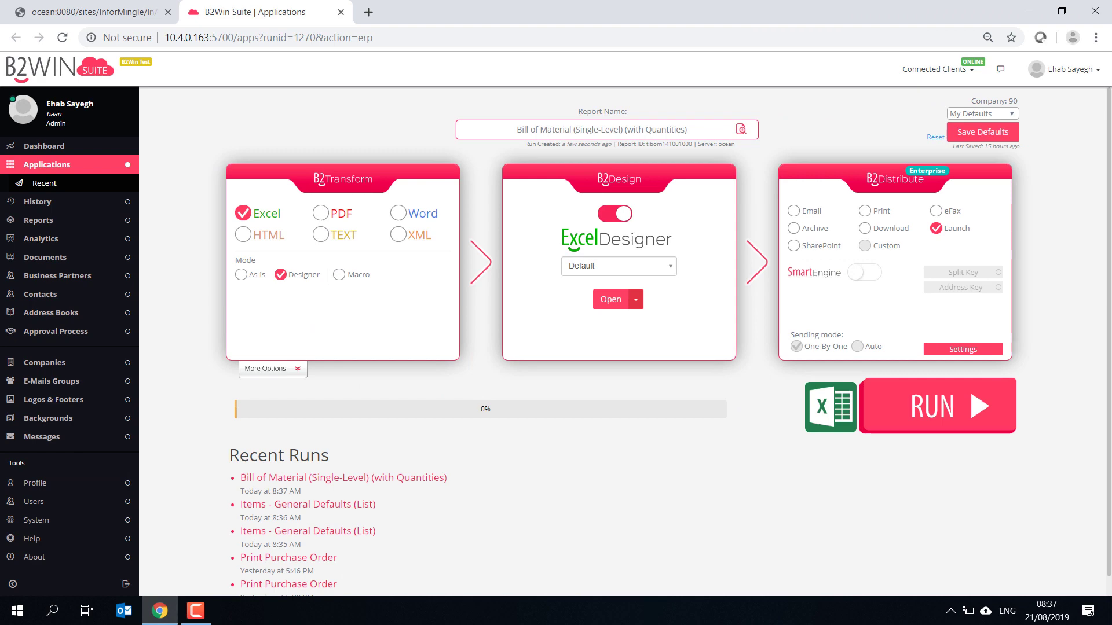
Open the Bill of Material report in ExcelDesigner and mark its column heading lines as the main header, accepting that the tabular output is cleared
{"action": "left_click", "coordinate": [612, 301]}
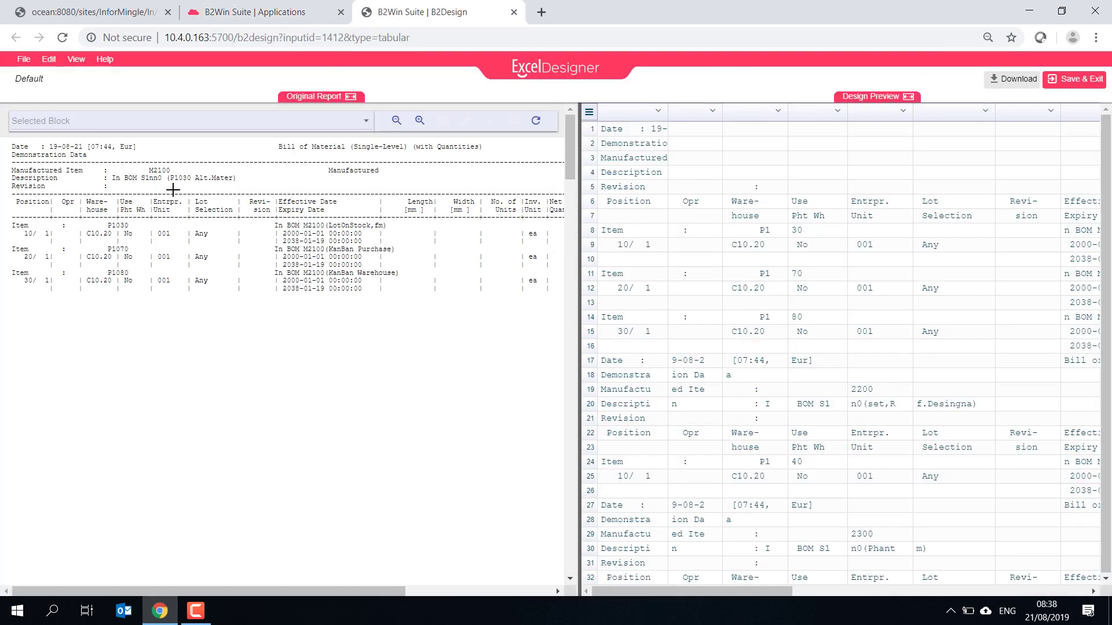
{"action": "left_click_drag", "start_coordinate": [172, 190], "coordinate": [359, 221]}
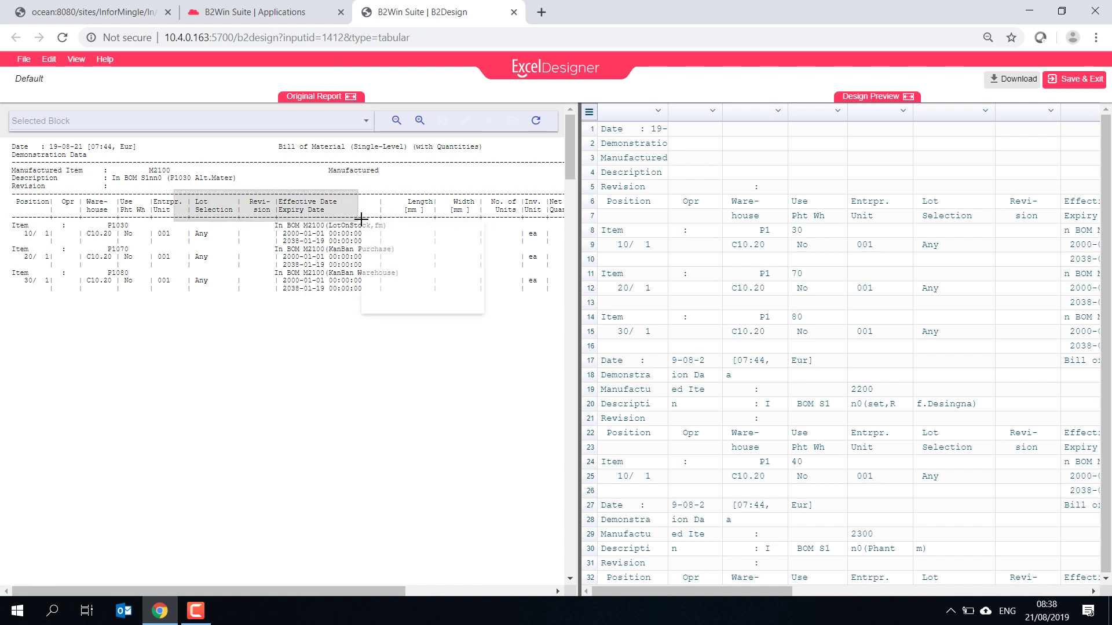
{"action": "left_click", "coordinate": [467, 243]}
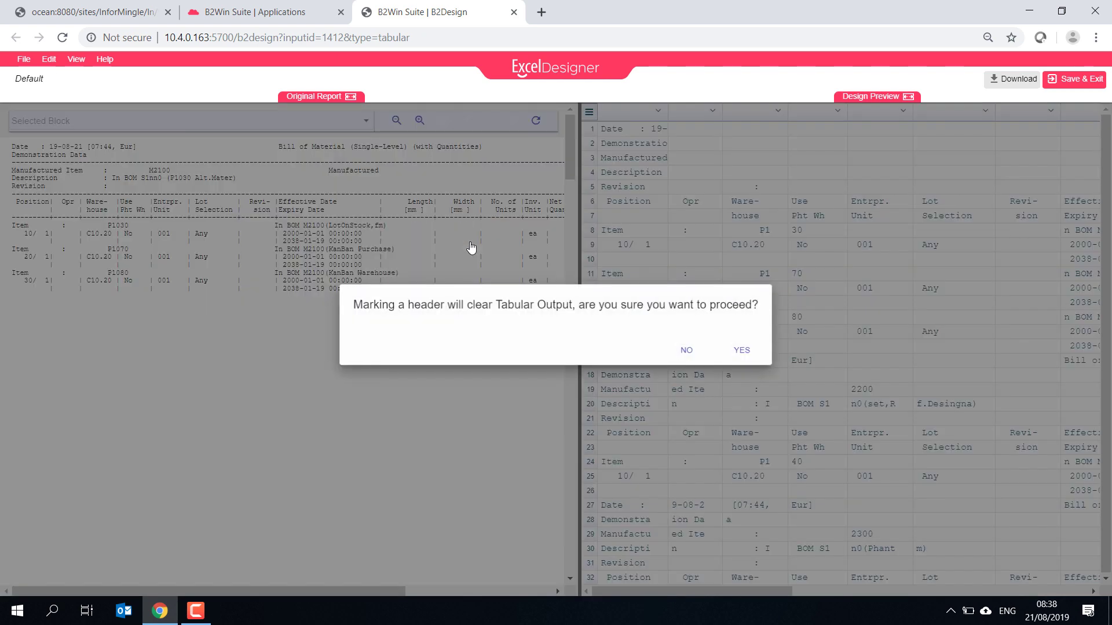
{"action": "left_click", "coordinate": [748, 354]}
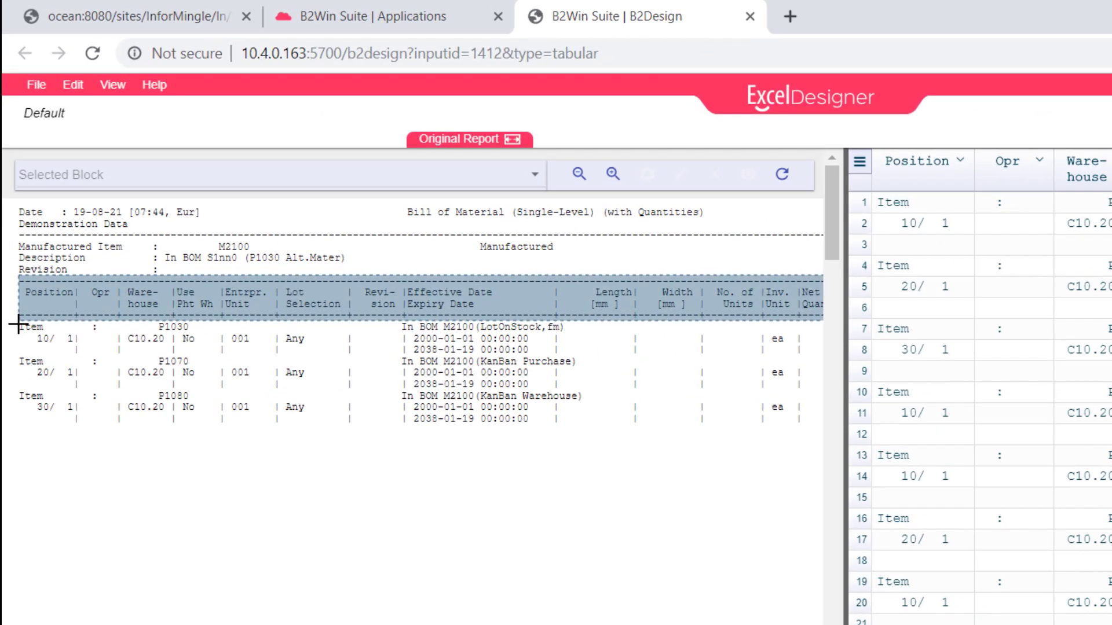
Mark the first "Item" text as a floating header label with P1030 as its value
{"action": "left_click_drag", "start_coordinate": [17, 324], "coordinate": [51, 330]}
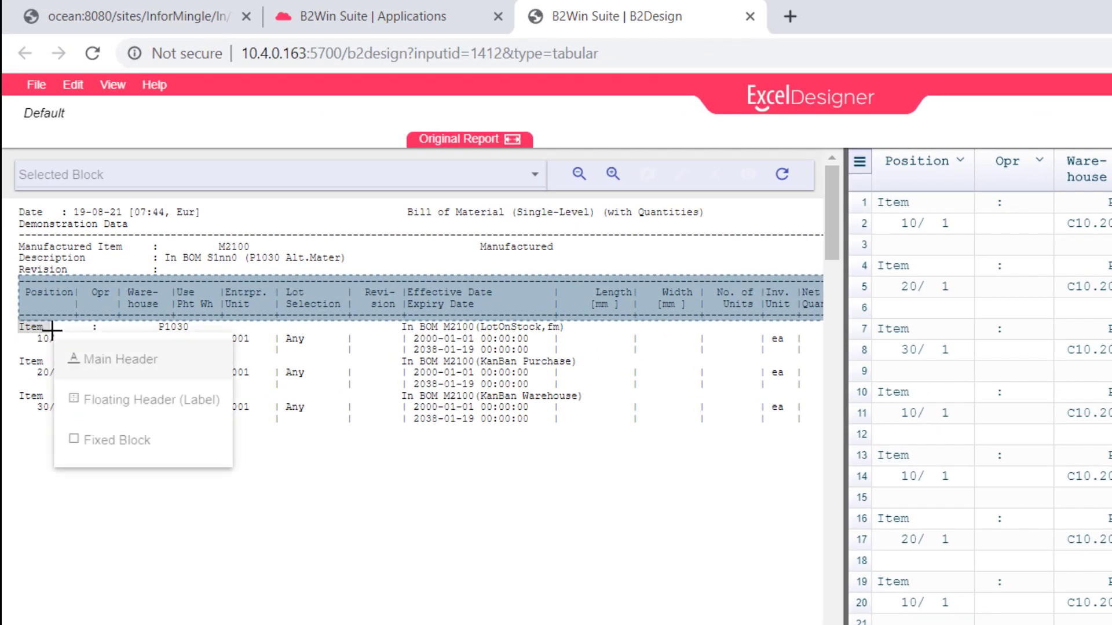
{"action": "left_click", "coordinate": [153, 397]}
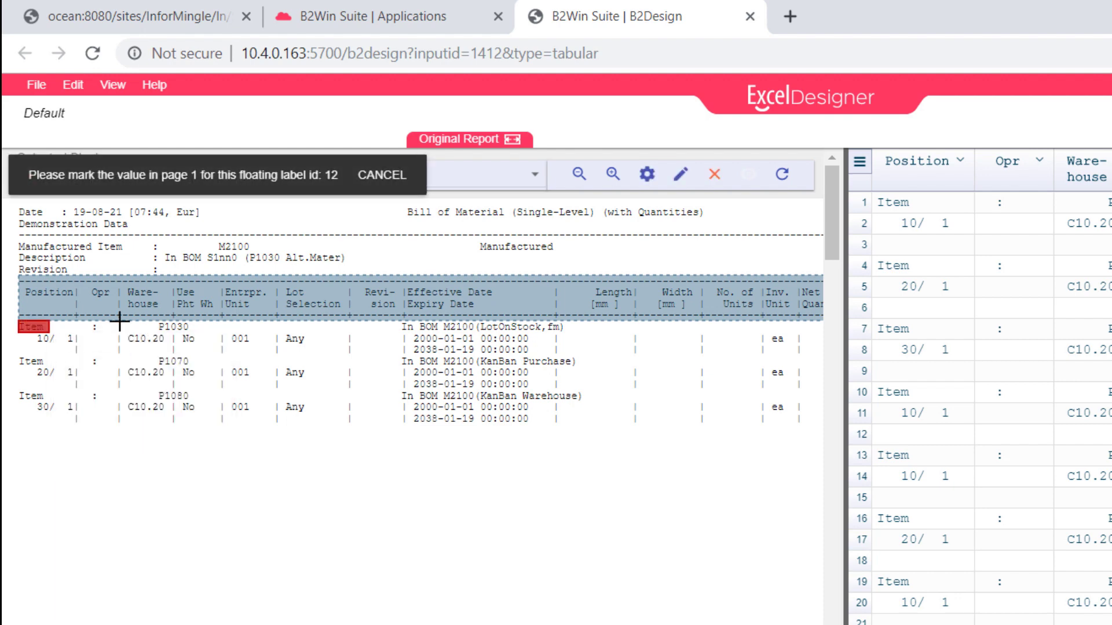
{"action": "left_click_drag", "start_coordinate": [120, 320], "coordinate": [258, 328]}
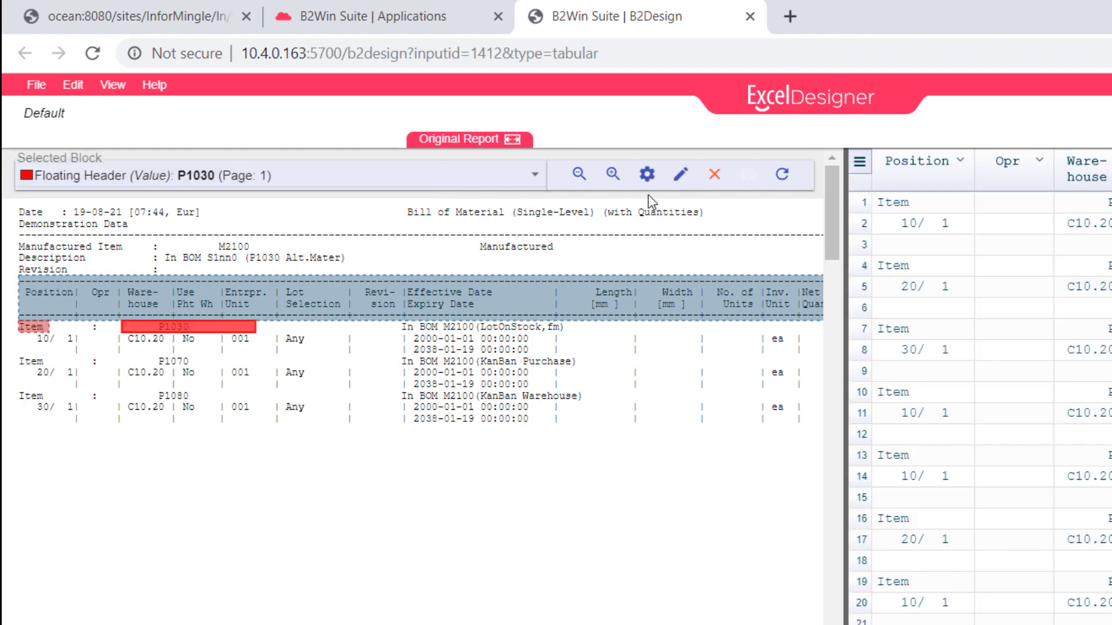
Set the action of the P1030 floating header block to Pivot Down (S)
{"action": "left_click", "coordinate": [648, 175]}
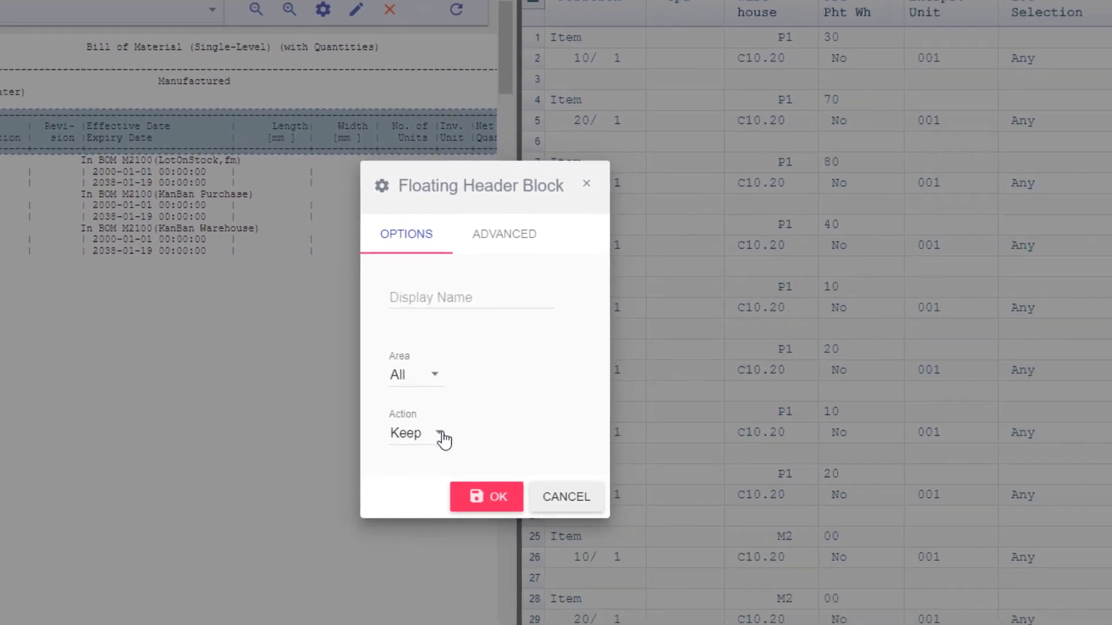
{"action": "left_click", "coordinate": [773, 585]}
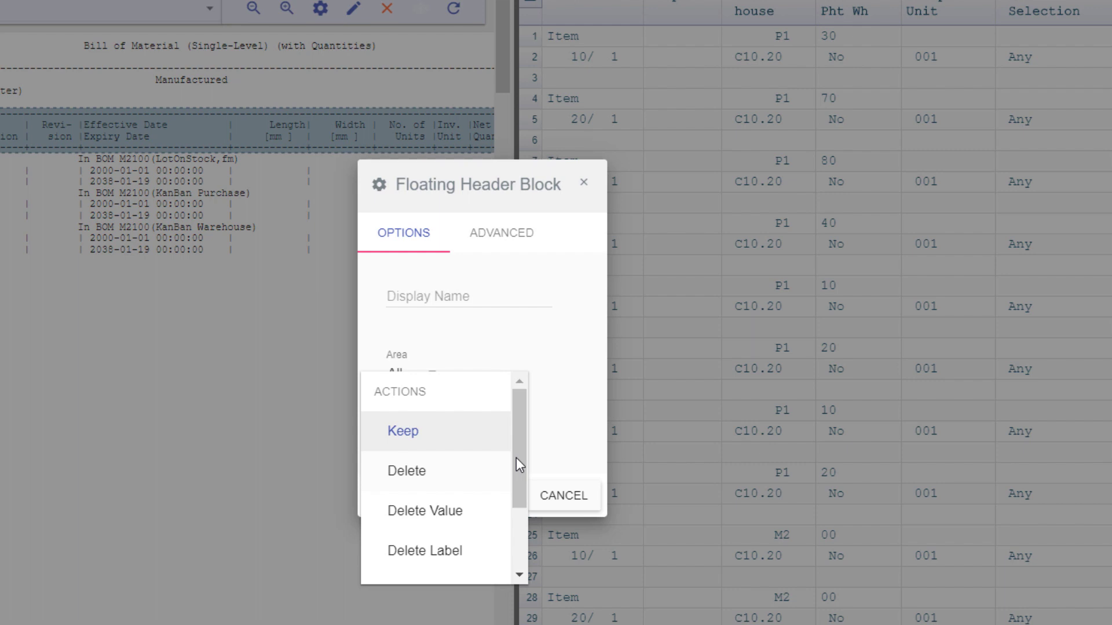
{"action": "left_click_drag", "start_coordinate": [516, 457], "coordinate": [532, 543]}
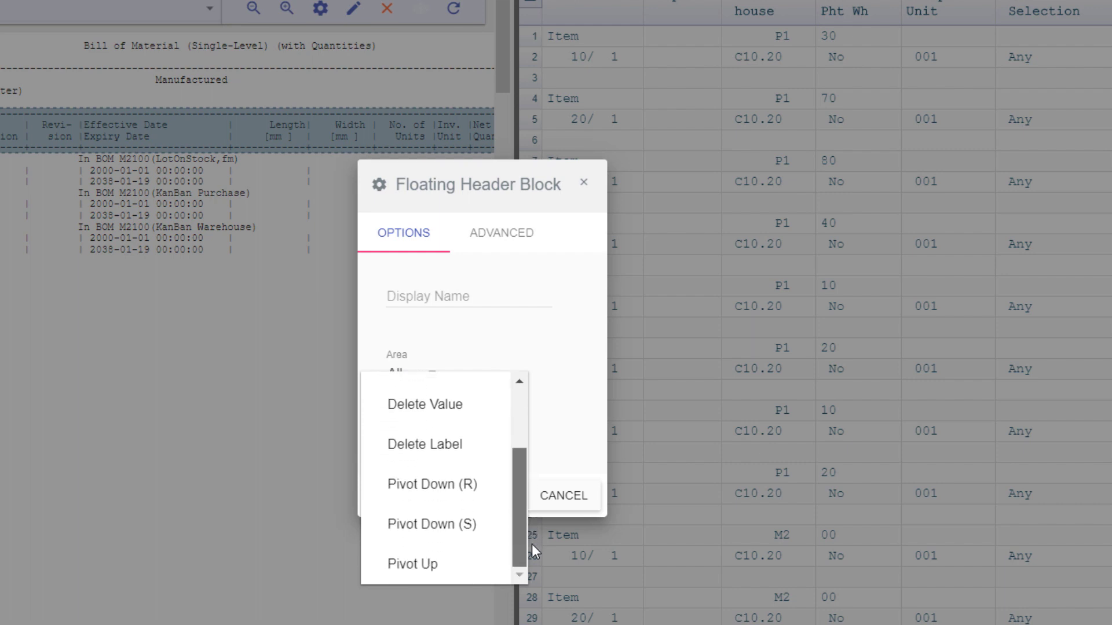
{"action": "left_click", "coordinate": [428, 524]}
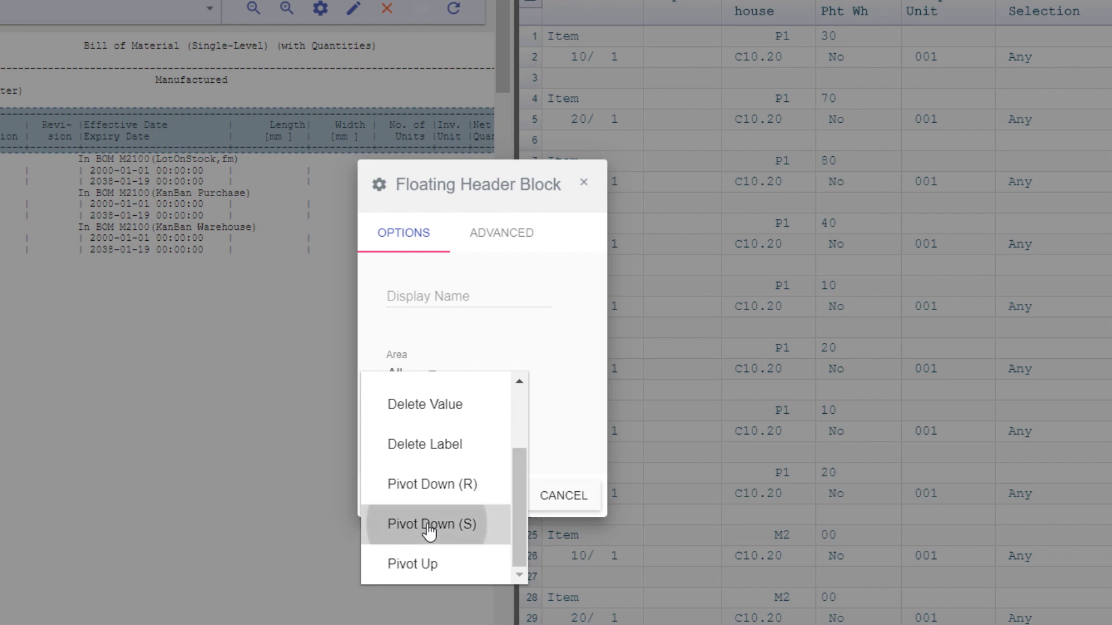
{"action": "left_click", "coordinate": [472, 508]}
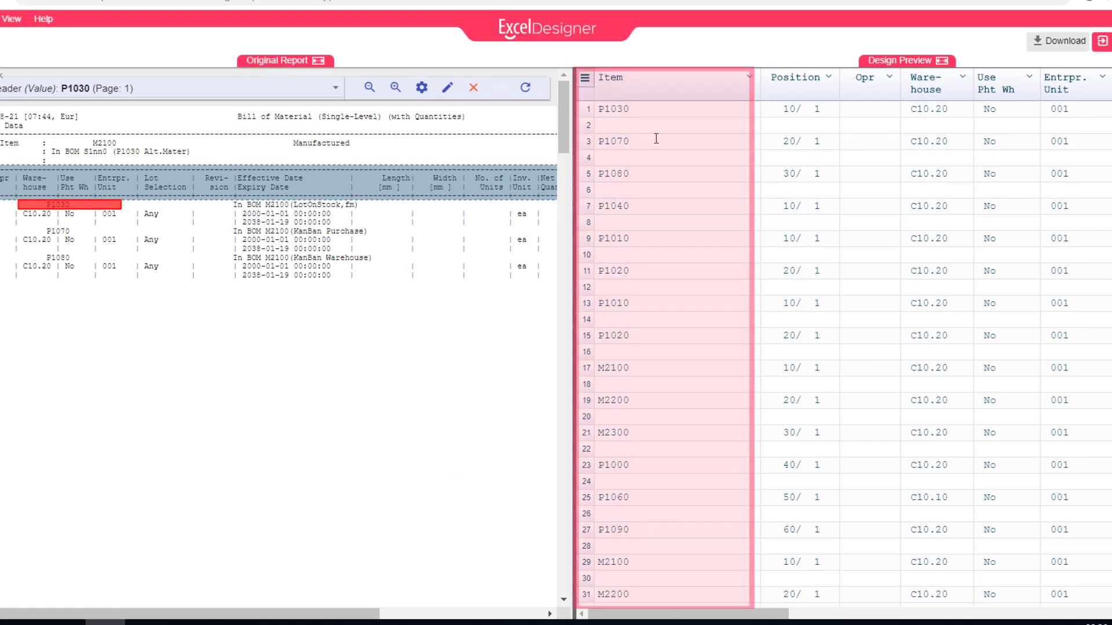
{"action": "scroll", "coordinate": [585, 34], "scroll_direction": "down", "scroll_amount": 1}
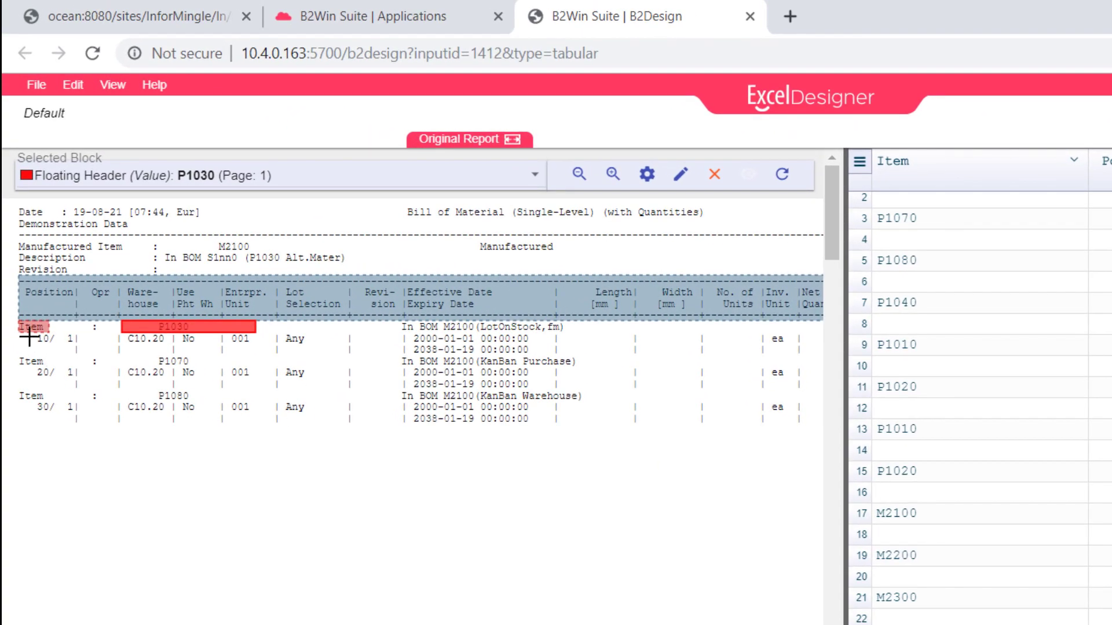
Mark "Item :" as another floating header label with the description "In BOM M2100(LotOnStock,fm)" as its value, and pivot it down into its own column
{"action": "left_click_drag", "start_coordinate": [17, 326], "coordinate": [101, 329]}
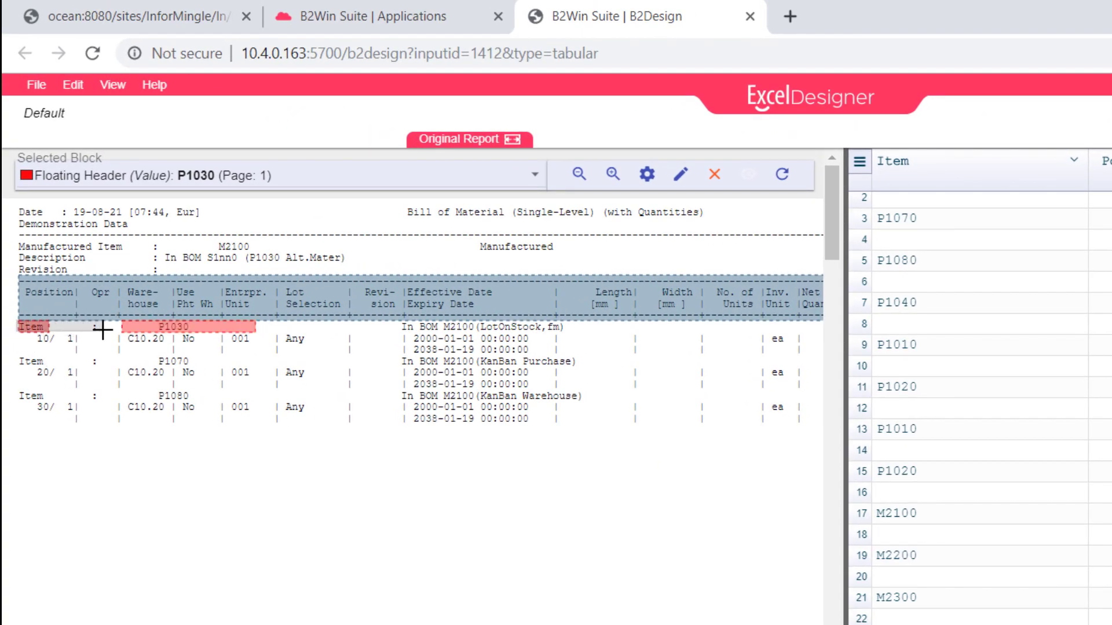
{"action": "left_click", "coordinate": [162, 399]}
{"action": "left_click_drag", "start_coordinate": [371, 322], "coordinate": [664, 331]}
{"action": "left_click", "coordinate": [647, 174]}
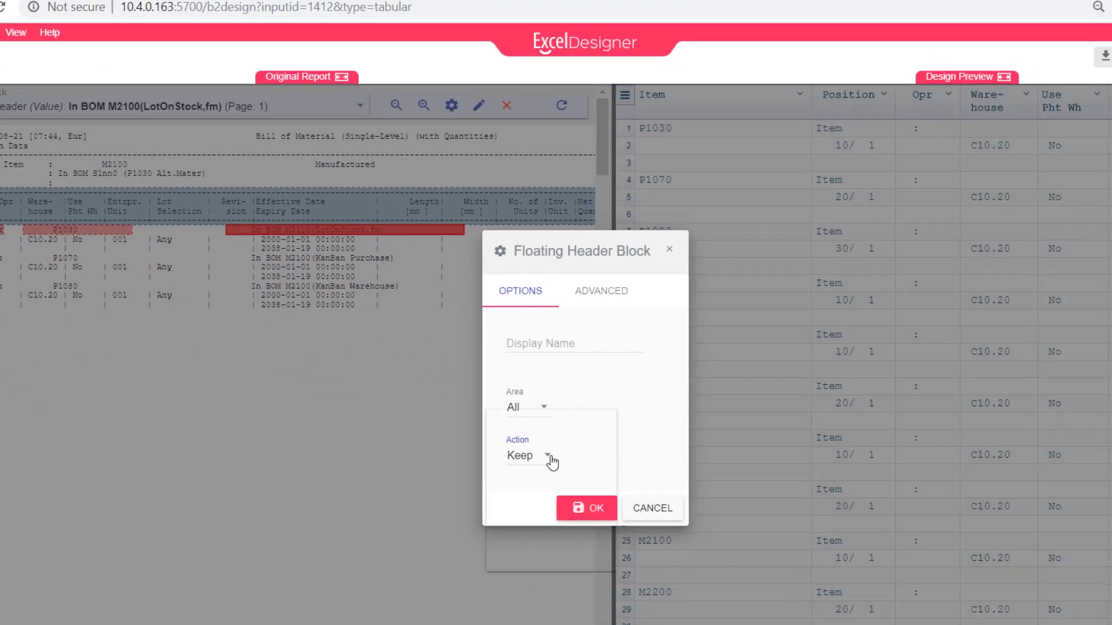
{"action": "left_click", "coordinate": [747, 606]}
{"action": "left_click", "coordinate": [503, 529]}
{"action": "left_click", "coordinate": [585, 507]}
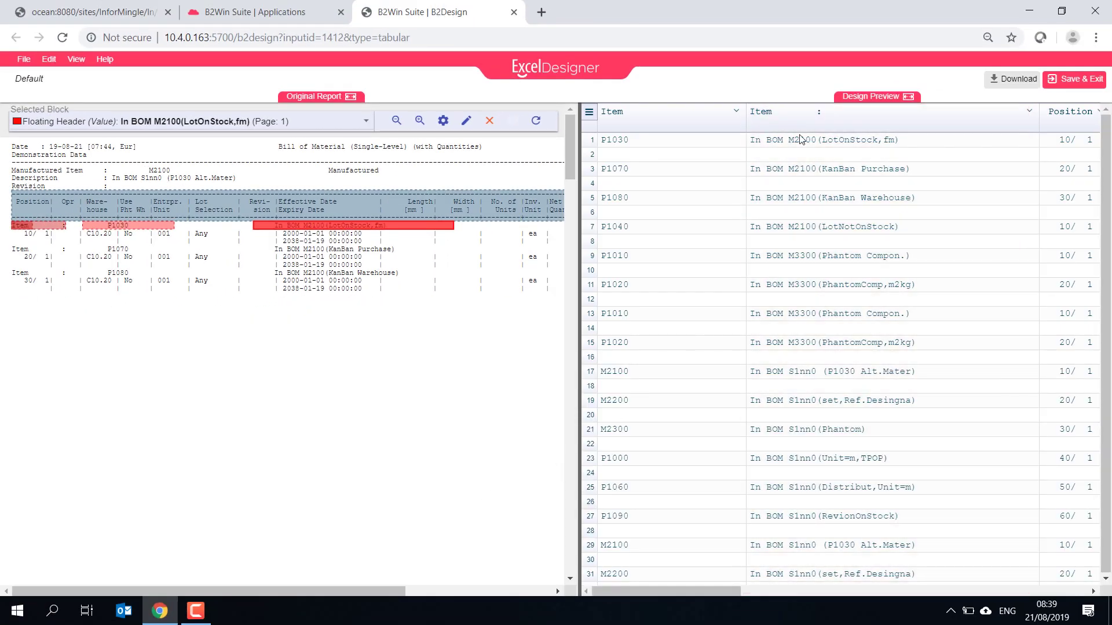
Rename the item description column to "Item Desc."
{"action": "left_click", "coordinate": [1030, 112]}
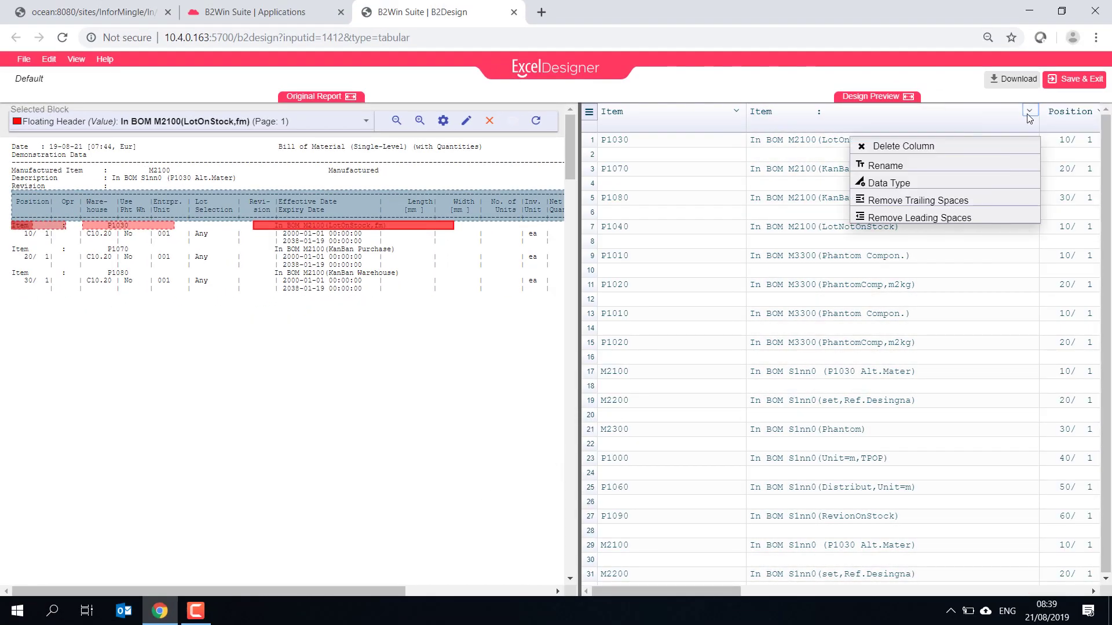
{"action": "left_click", "coordinate": [955, 166]}
{"action": "type", "text": "Item D"}
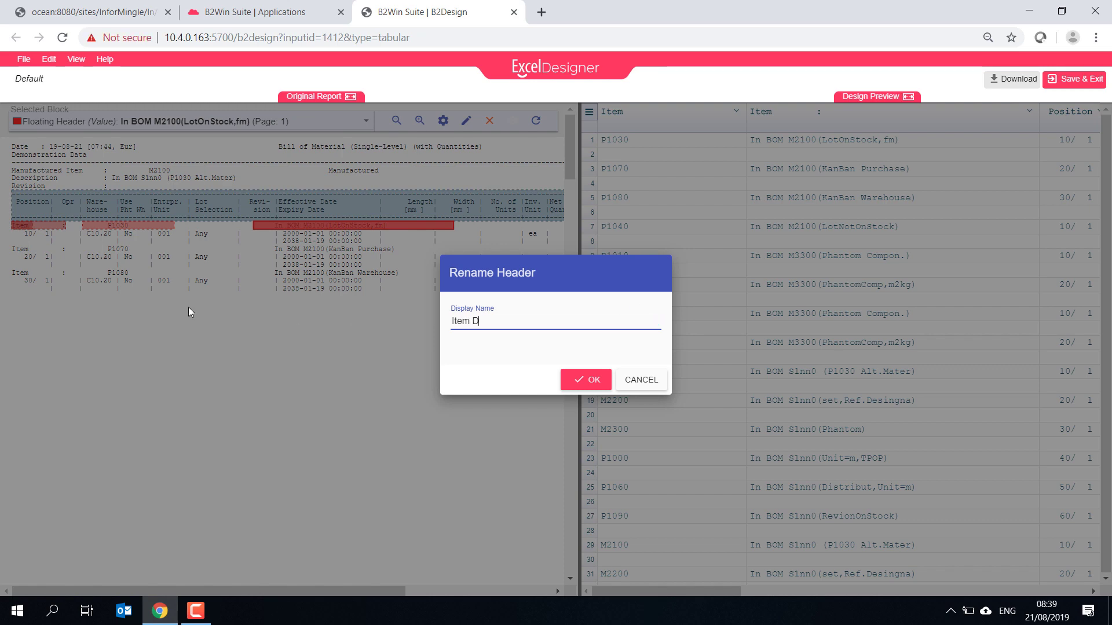
{"action": "type", "text": "esc."}
{"action": "left_click", "coordinate": [586, 380]}
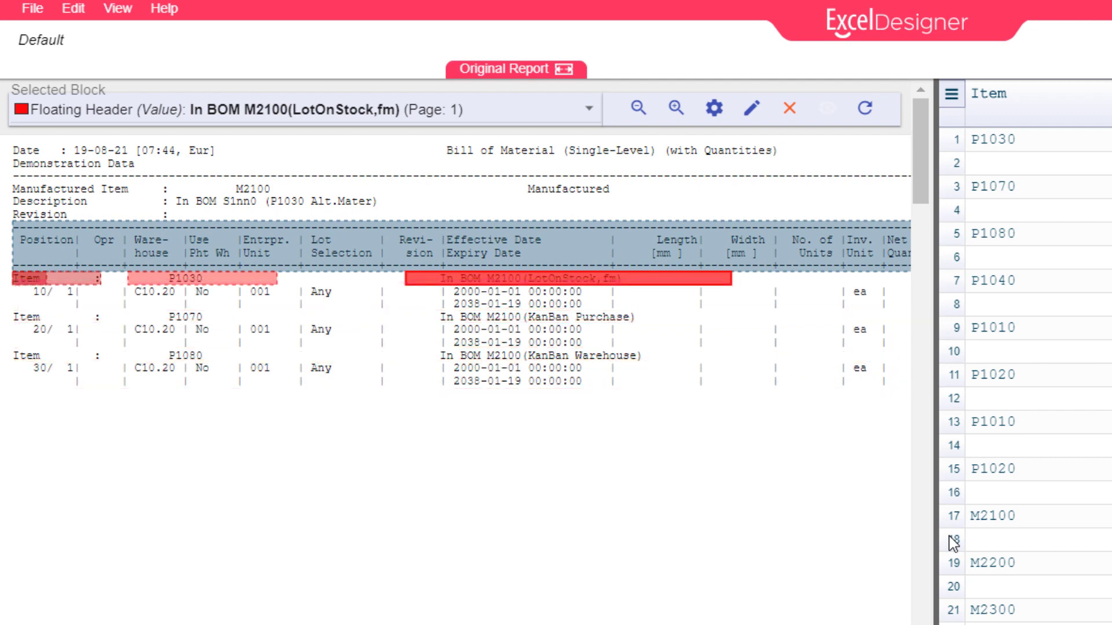
Set a multi-line anchor on the slash in the first component's position and finish the anchor setup
{"action": "left_click", "coordinate": [74, 8]}
{"action": "mouse_move", "coordinate": [115, 84]}
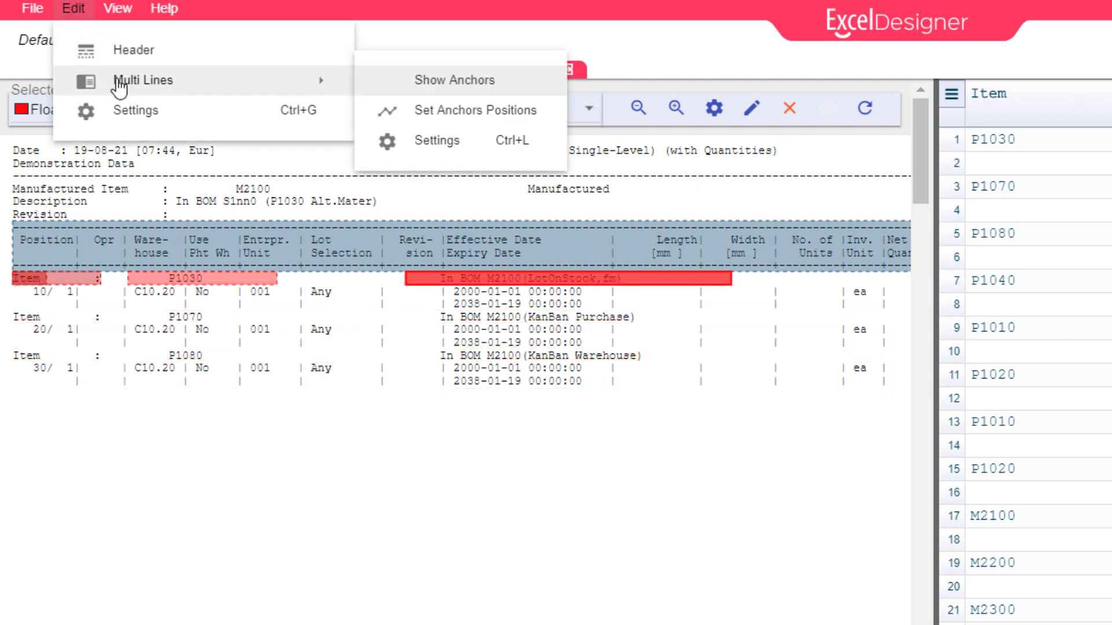
{"action": "left_click", "coordinate": [405, 112]}
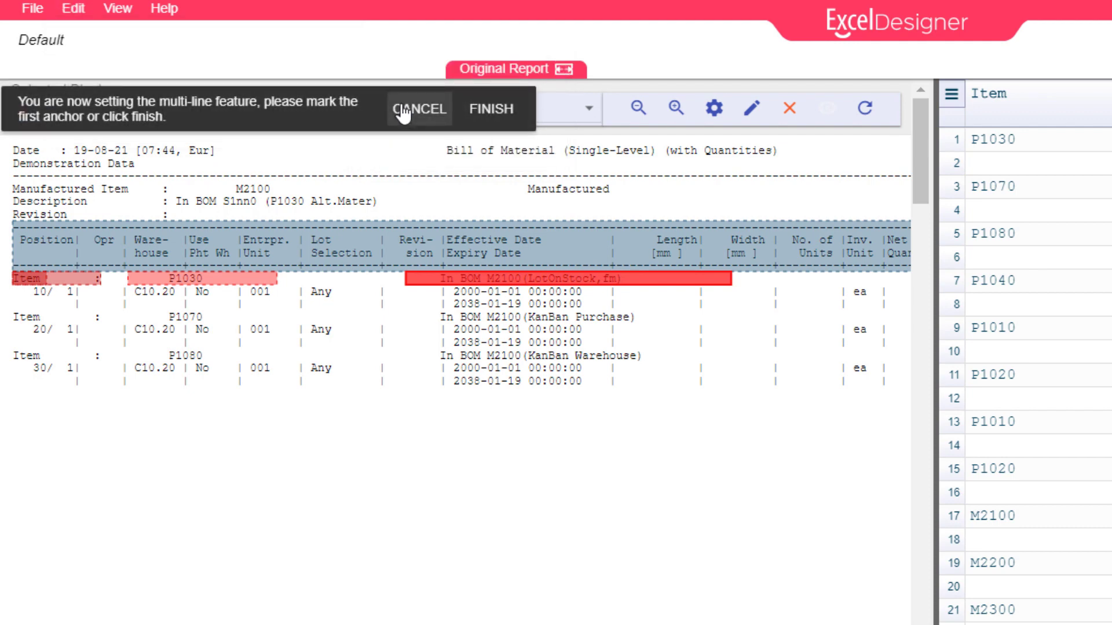
{"action": "left_click", "coordinate": [51, 292]}
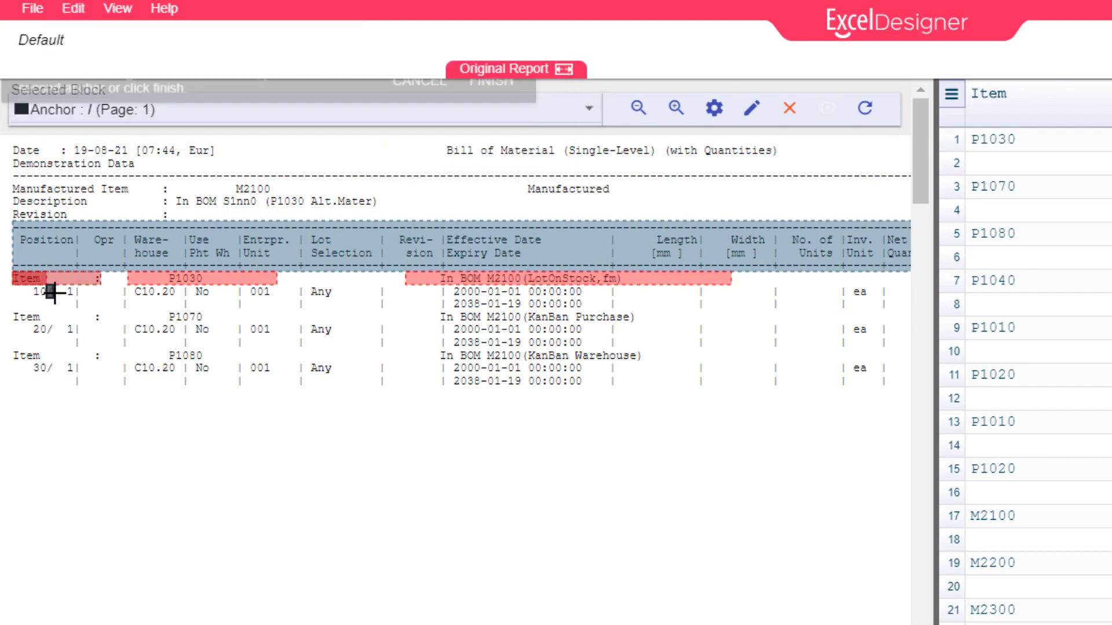
{"action": "left_click", "coordinate": [491, 109]}
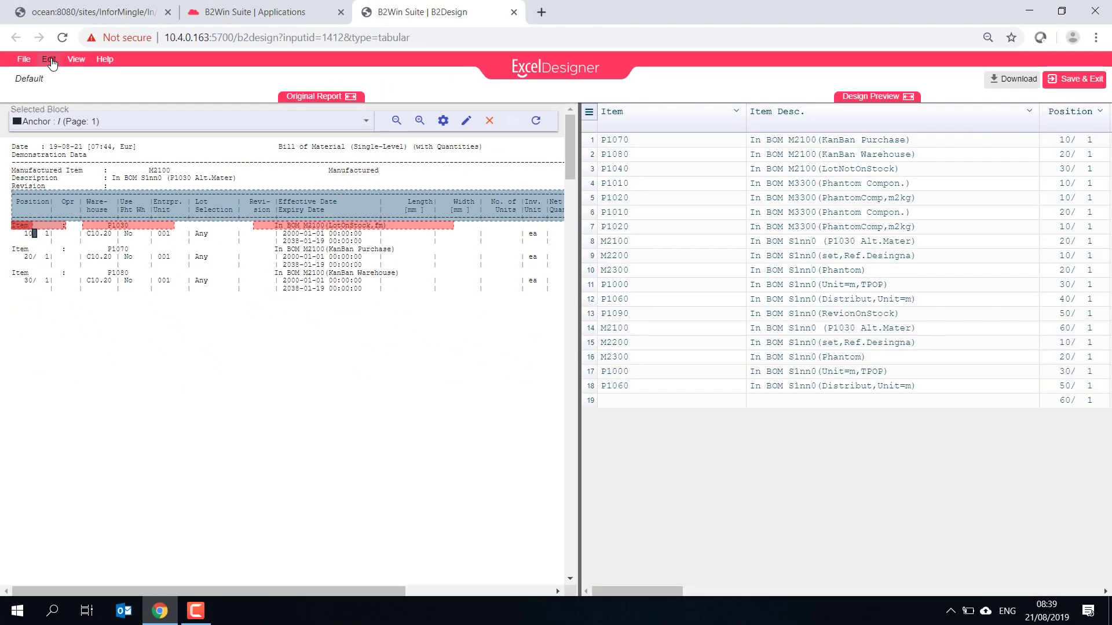
Set the multi-line maximum lines to 2 and accept that the tabular output is cleared
{"action": "left_click", "coordinate": [49, 60]}
{"action": "mouse_move", "coordinate": [86, 103]}
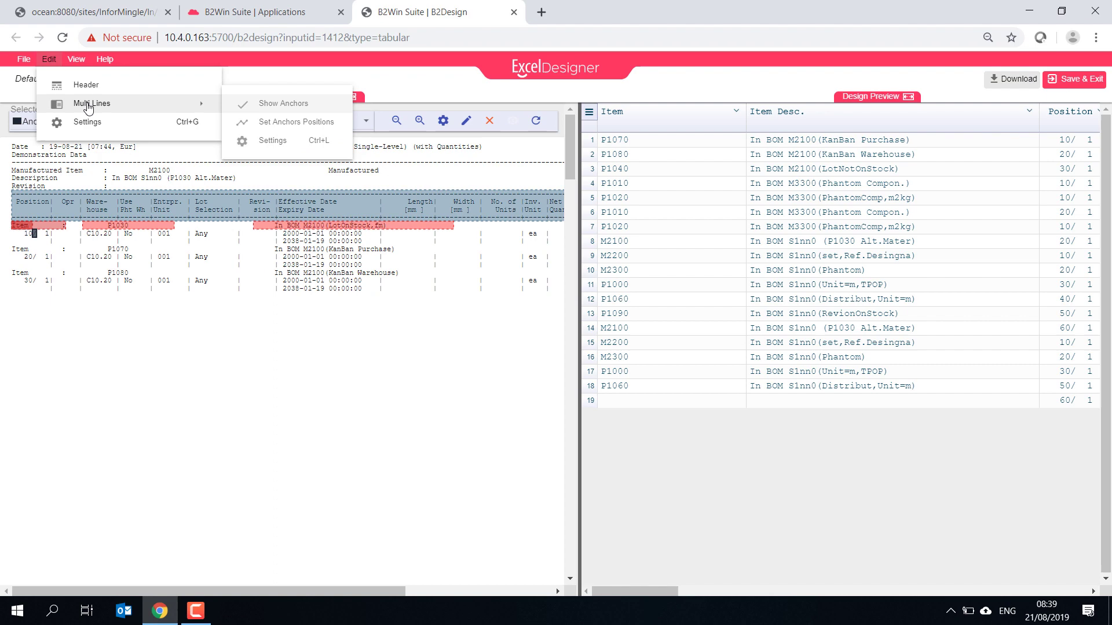
{"action": "left_click", "coordinate": [273, 142]}
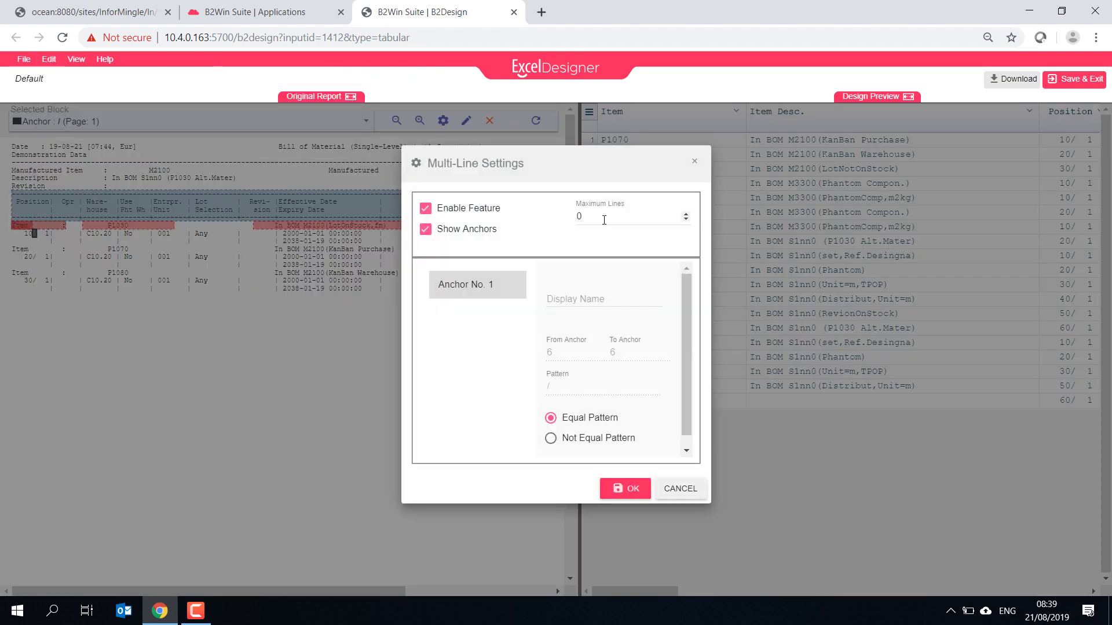
{"action": "double_click", "coordinate": [577, 219]}
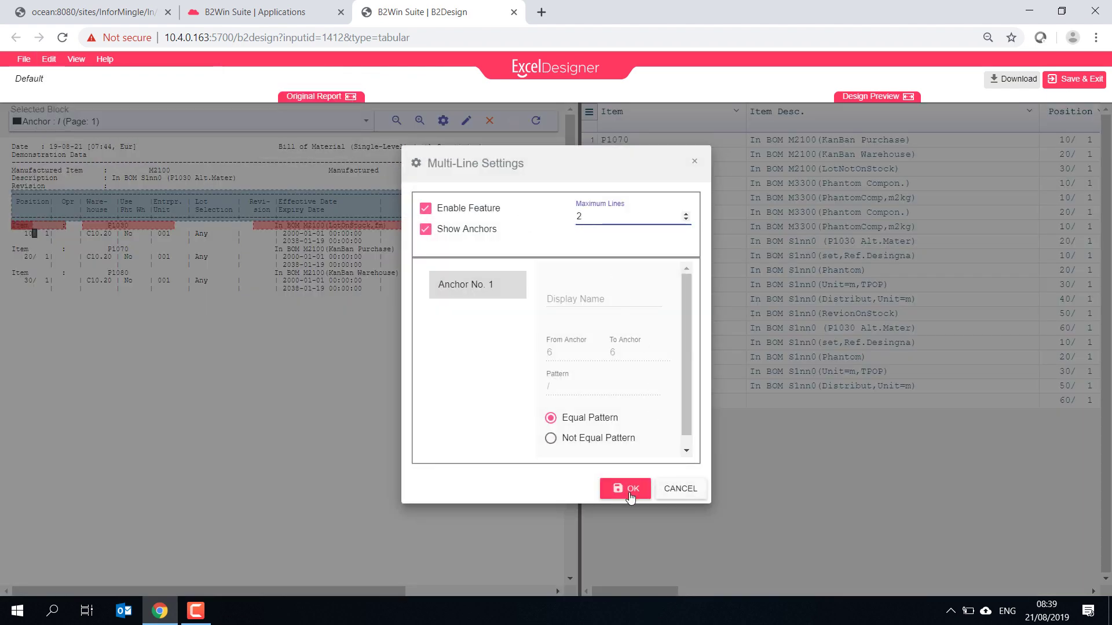
{"action": "left_click", "coordinate": [630, 494]}
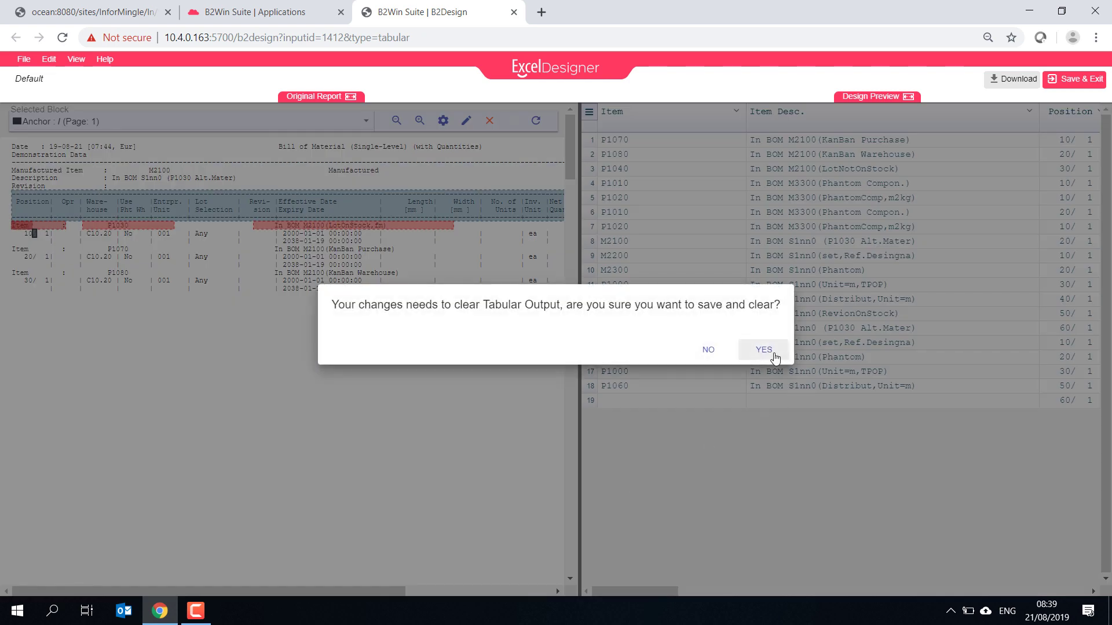
{"action": "left_click", "coordinate": [763, 350]}
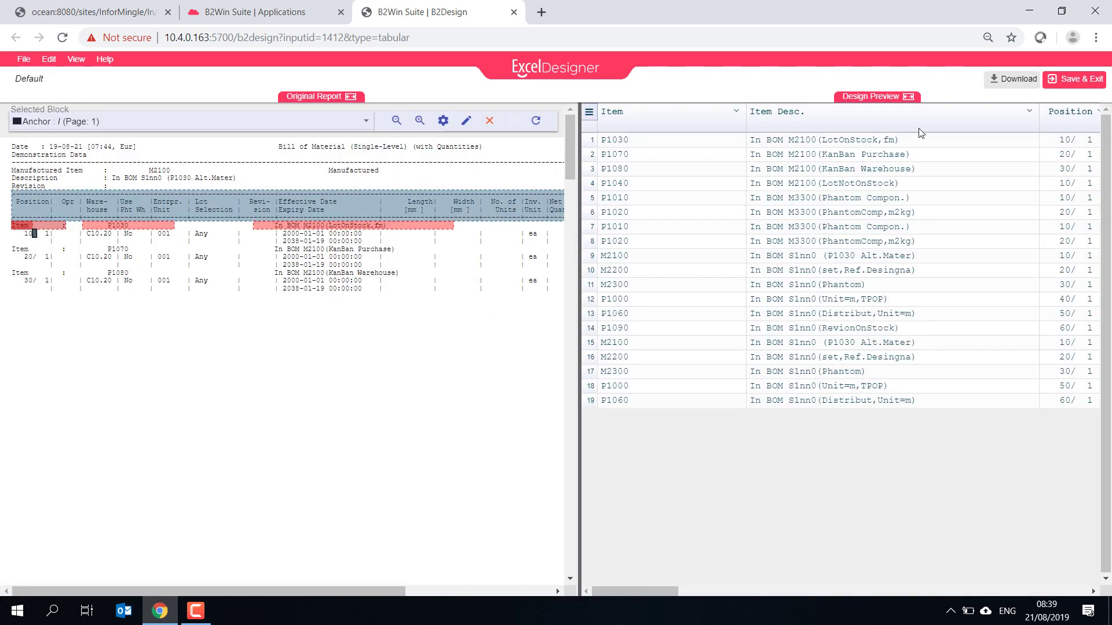
Expand the design preview and move the untitled expiry date column directly after the Effective Date column
{"action": "left_click", "coordinate": [908, 97]}
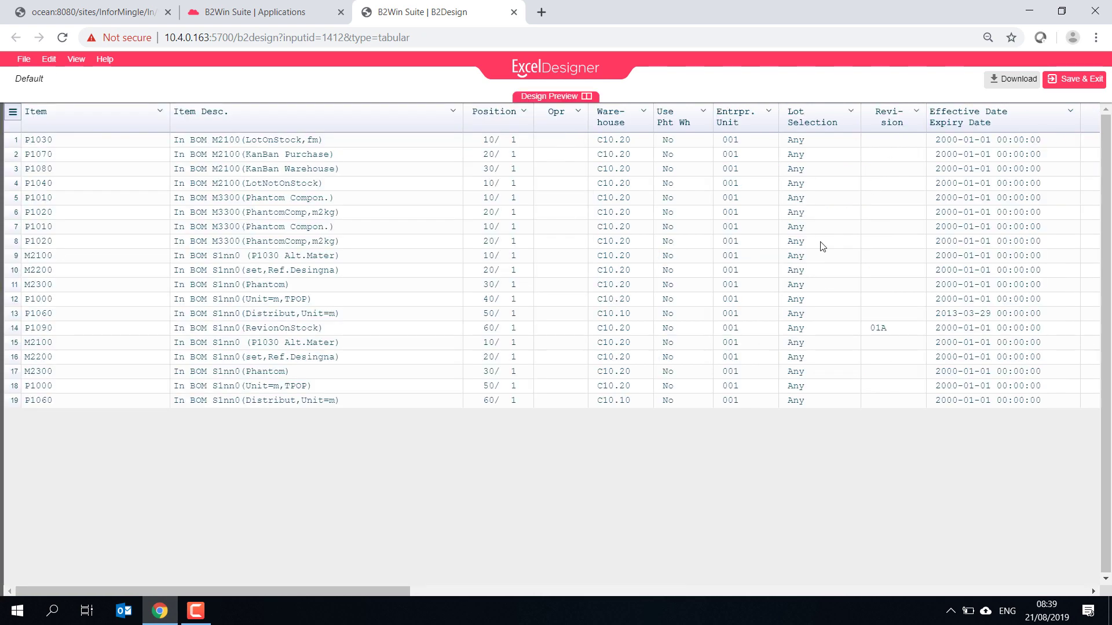
{"action": "left_click_drag", "start_coordinate": [351, 588], "coordinate": [860, 588]}
{"action": "left_click_drag", "start_coordinate": [851, 120], "coordinate": [163, 109]}
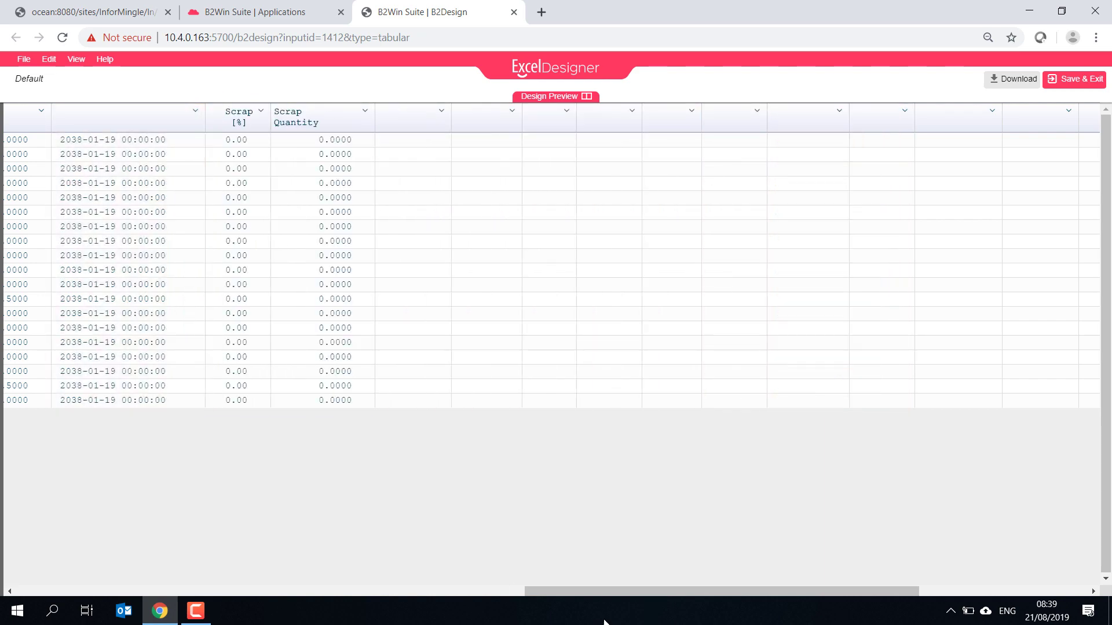
{"action": "left_click_drag", "start_coordinate": [584, 589], "coordinate": [350, 588]}
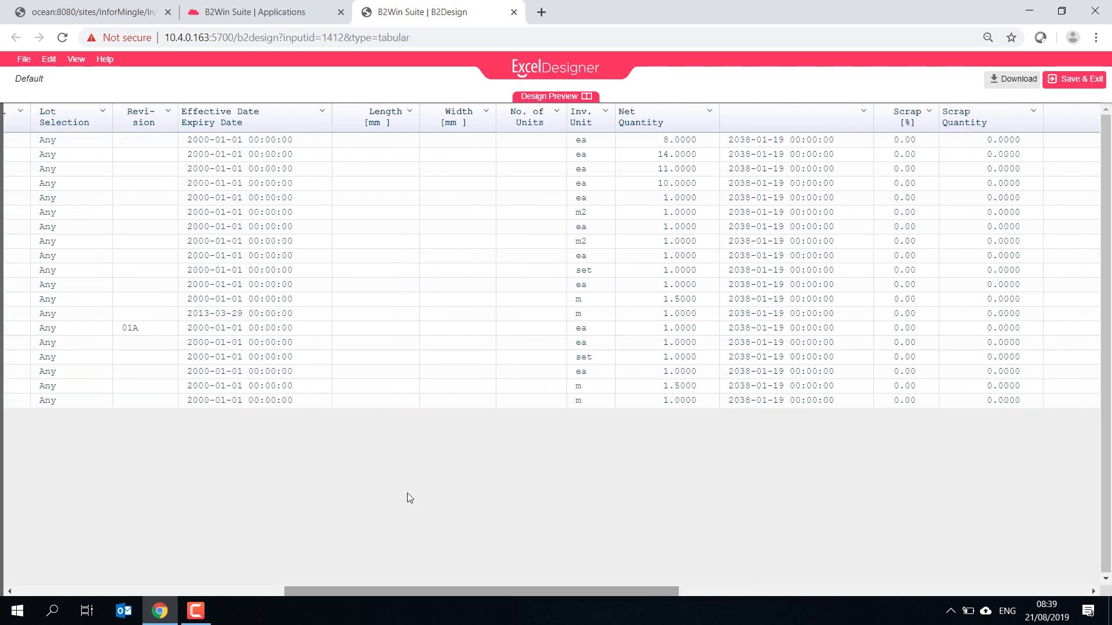
{"action": "left_click_drag", "start_coordinate": [807, 123], "coordinate": [419, 117]}
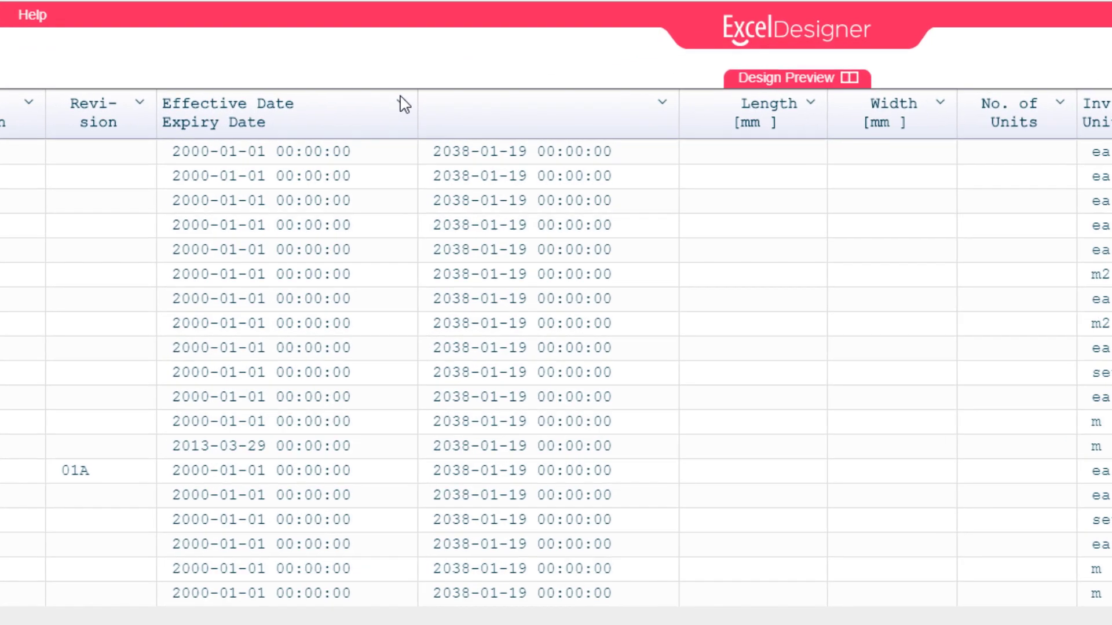
Cut "Expiry Date" out of the combined date column's header so that it reads "Effective Date"
{"action": "left_click", "coordinate": [322, 110]}
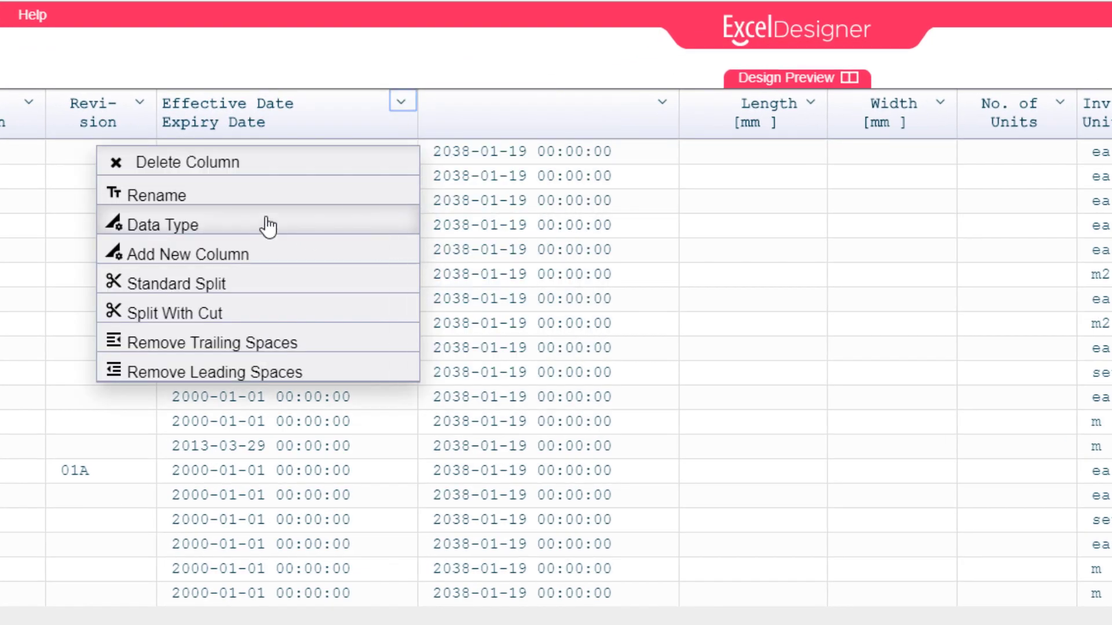
{"action": "left_click", "coordinate": [213, 195]}
{"action": "left_click_drag", "start_coordinate": [901, 457], "coordinate": [724, 457]}
{"action": "key", "text": "ctrl+c"}
{"action": "right_click", "coordinate": [742, 459]}
{"action": "left_click", "coordinate": [791, 521]}
{"action": "key", "text": "Return"}
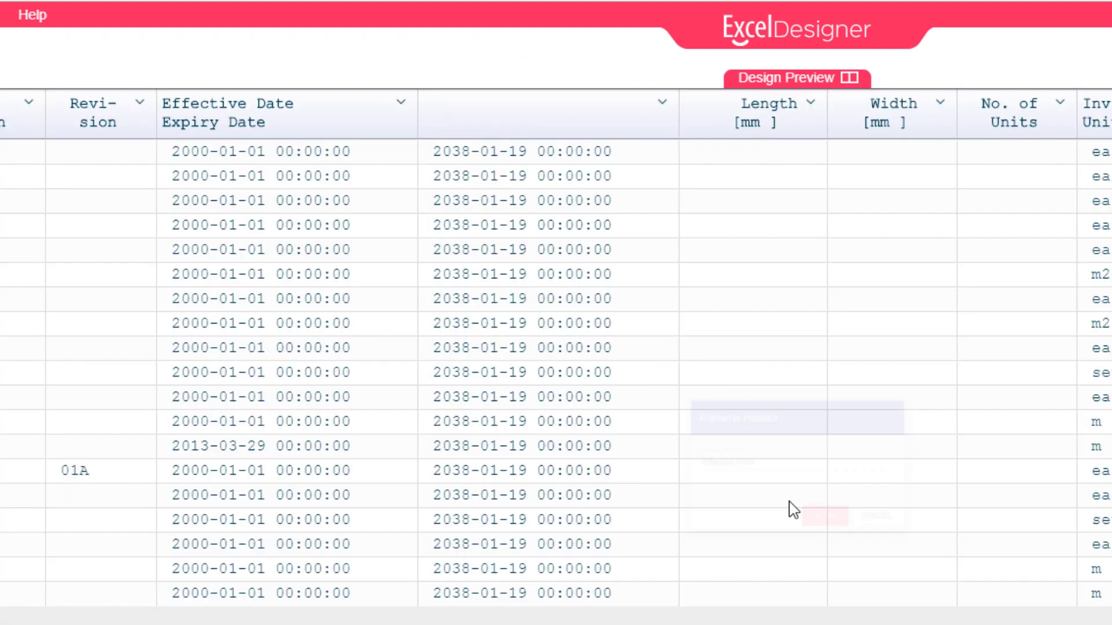
Name the untitled date column "Expiry Date" using the cut text, without its leading spaces
{"action": "left_click", "coordinate": [662, 102]}
{"action": "left_click", "coordinate": [417, 193]}
{"action": "key", "text": "ctrl+v"}
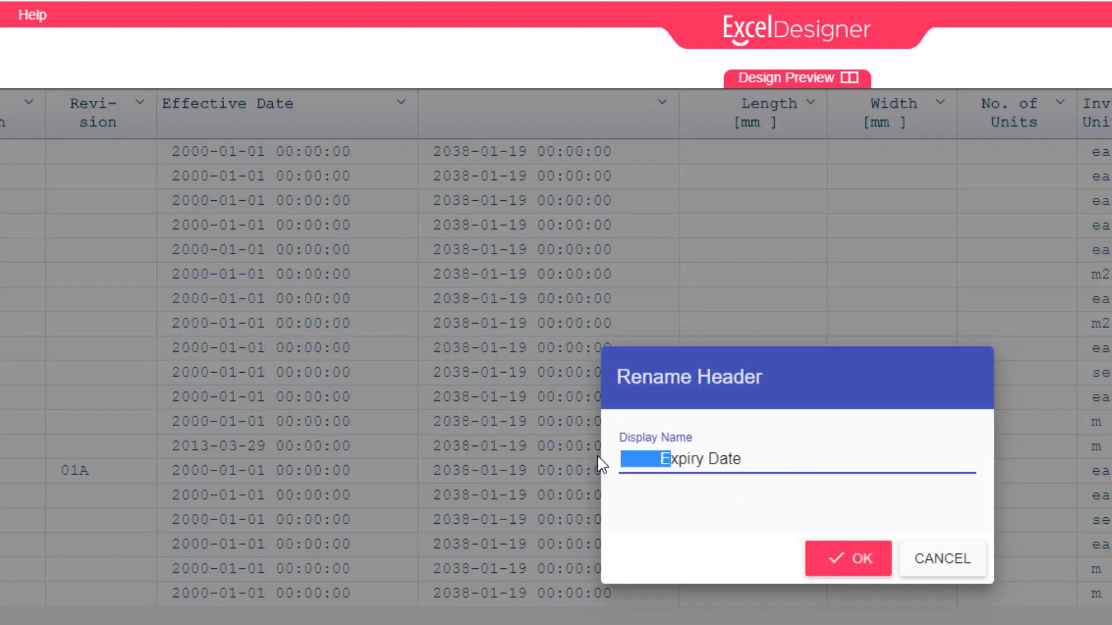
{"action": "left_click", "coordinate": [660, 463]}
{"action": "left_click_drag", "start_coordinate": [660, 463], "coordinate": [588, 452]}
{"action": "key", "text": "BackSpace"}
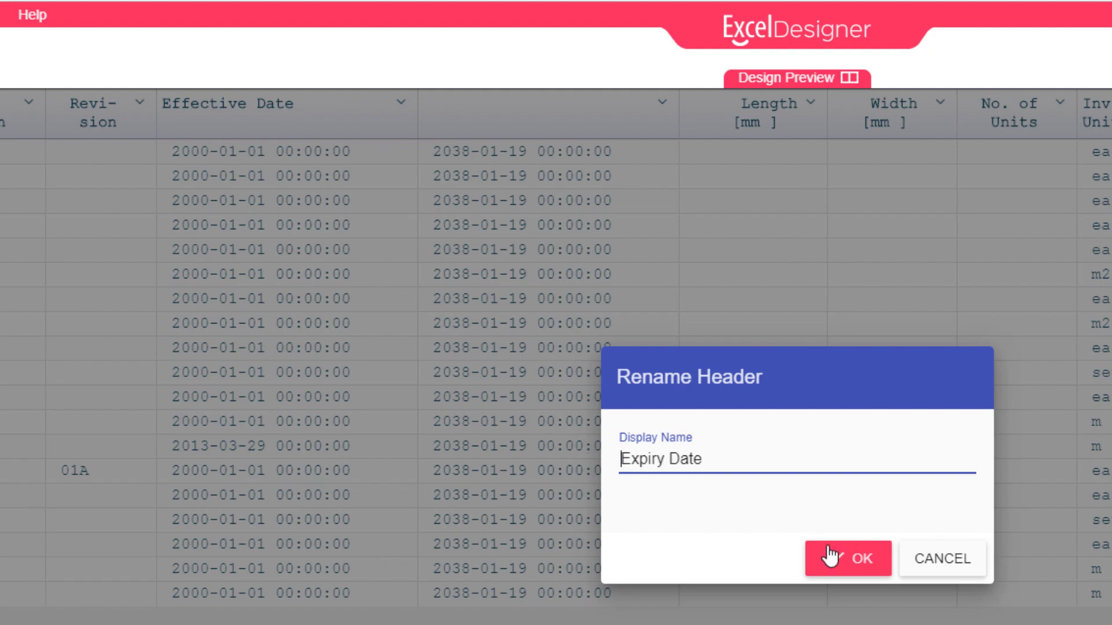
{"action": "left_click", "coordinate": [826, 553]}
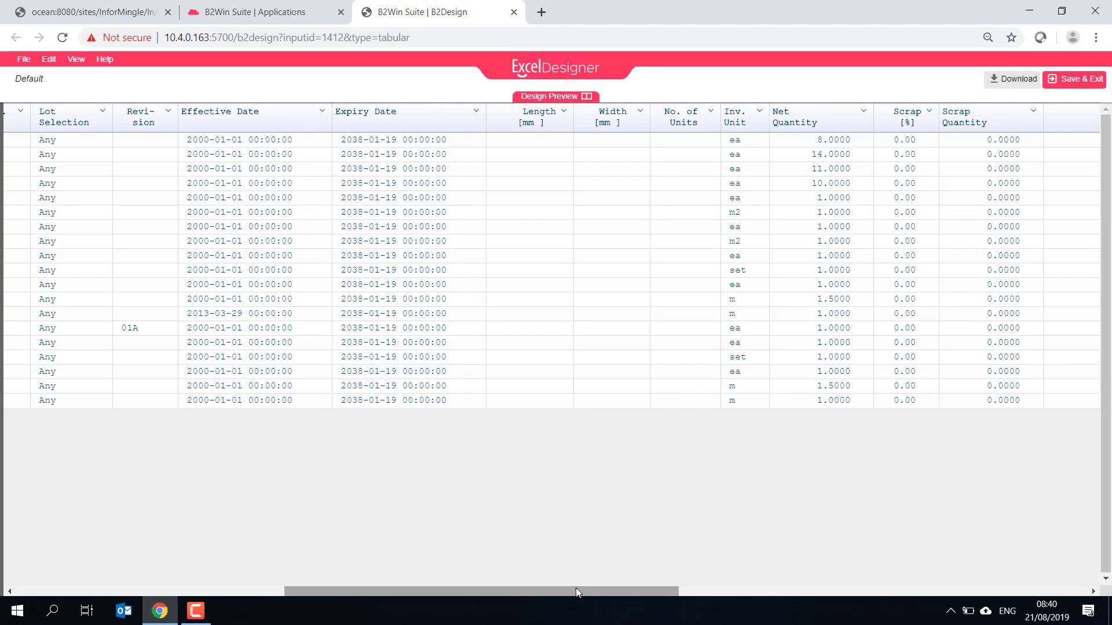
Delete the empty Opr column from the design preview
{"action": "left_click_drag", "start_coordinate": [576, 589], "coordinate": [319, 612]}
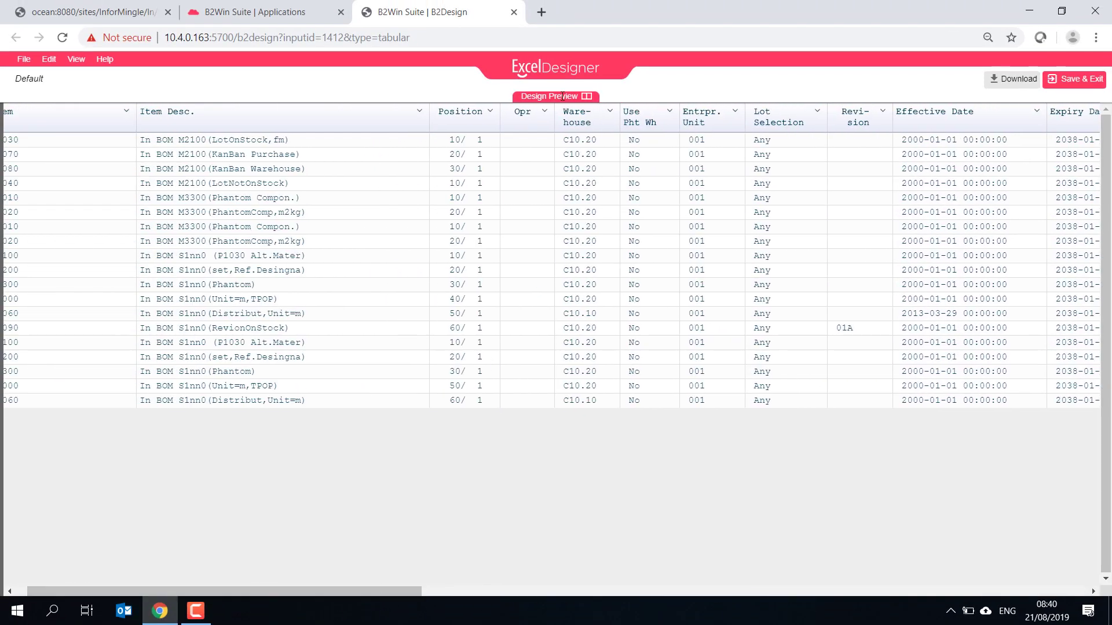
{"action": "left_click", "coordinate": [545, 113]}
{"action": "left_click", "coordinate": [477, 148]}
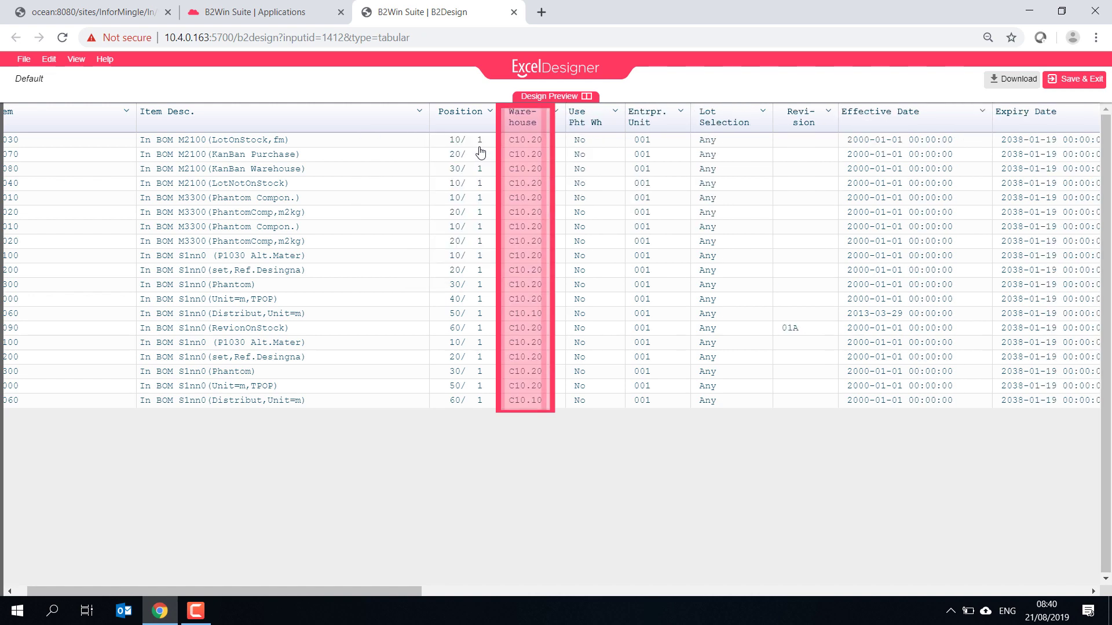
Split the time portion off the Expiry Date column and name the new untitled column "Time"
{"action": "left_click_drag", "start_coordinate": [408, 591], "coordinate": [539, 592]}
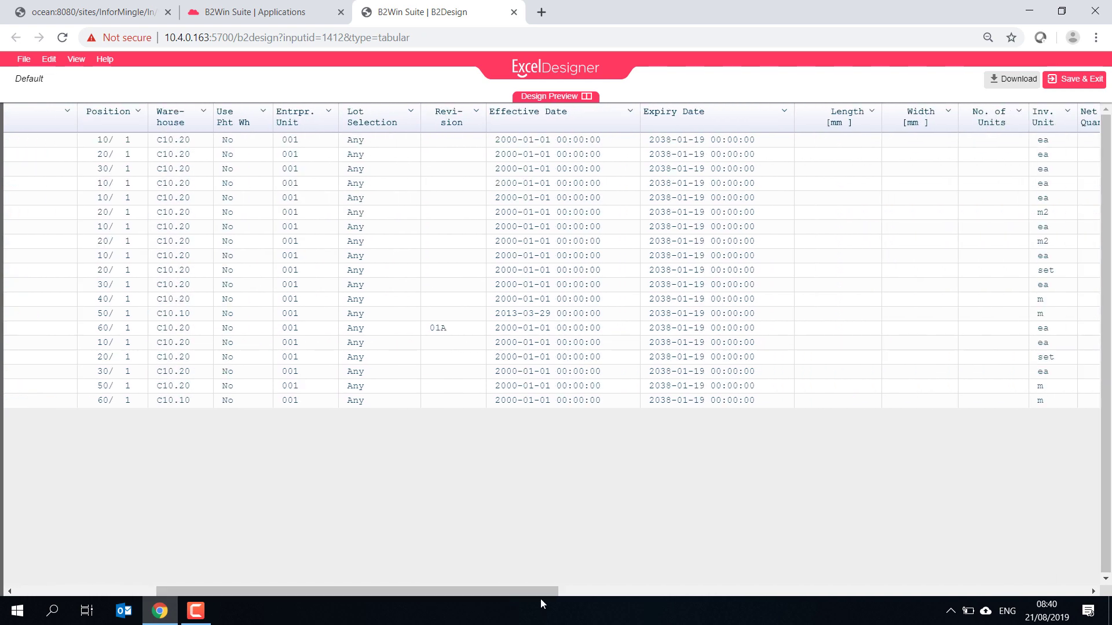
{"action": "left_click", "coordinate": [771, 111]}
{"action": "left_click", "coordinate": [703, 210]}
{"action": "left_click", "coordinate": [775, 111]}
{"action": "left_click", "coordinate": [718, 166]}
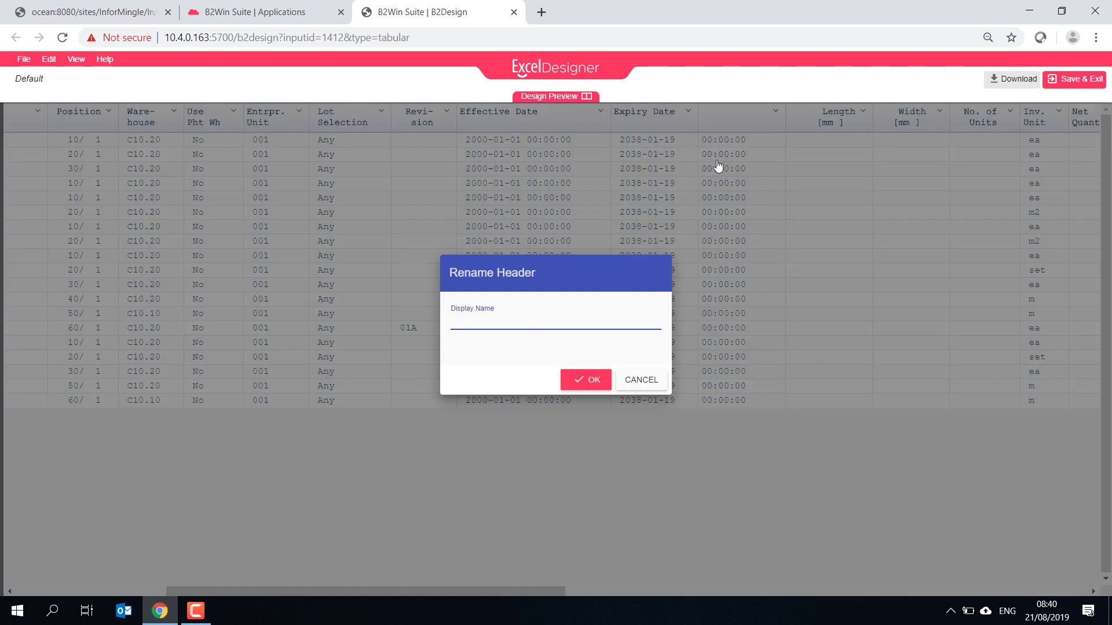
{"action": "left_click", "coordinate": [587, 380]}
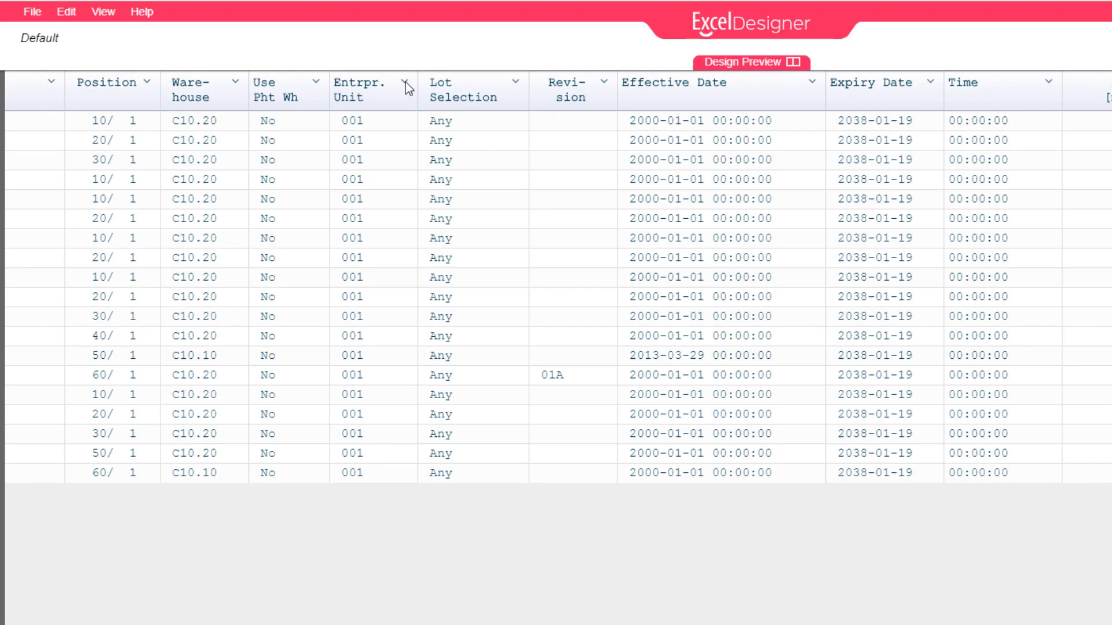
Set the Entrpr. Unit column's data format to Text
{"action": "left_click", "coordinate": [299, 111]}
{"action": "left_click", "coordinate": [197, 183]}
{"action": "left_click", "coordinate": [922, 578]}
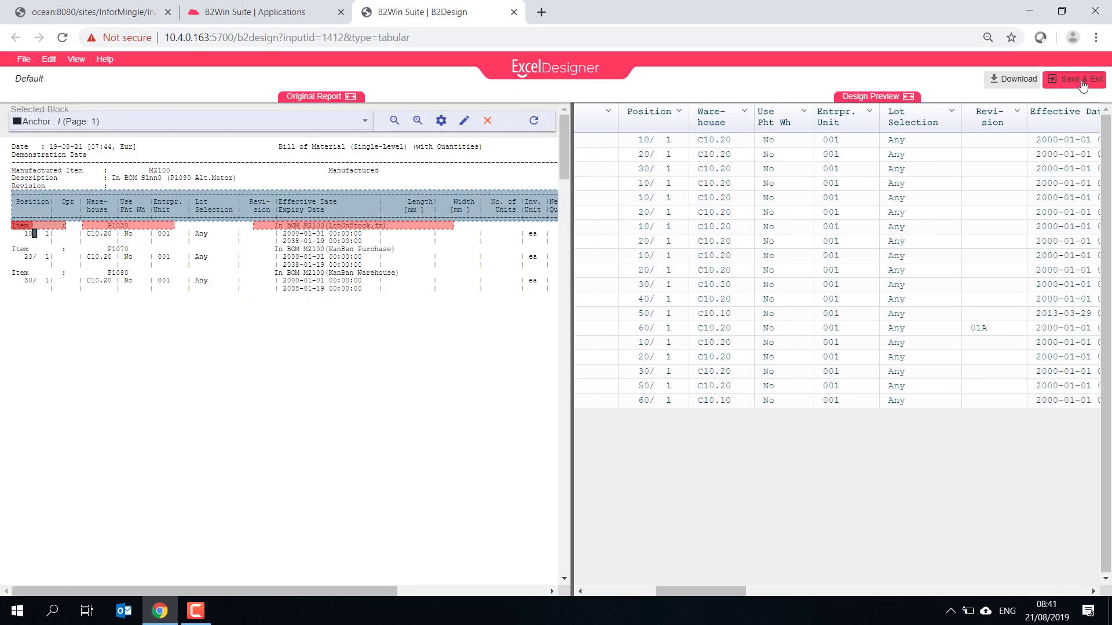
Save and exit the Bill of Material design, and run the report to an Excel file
{"action": "left_click", "coordinate": [1082, 84]}
{"action": "left_click", "coordinate": [551, 377]}
{"action": "left_click", "coordinate": [941, 421]}
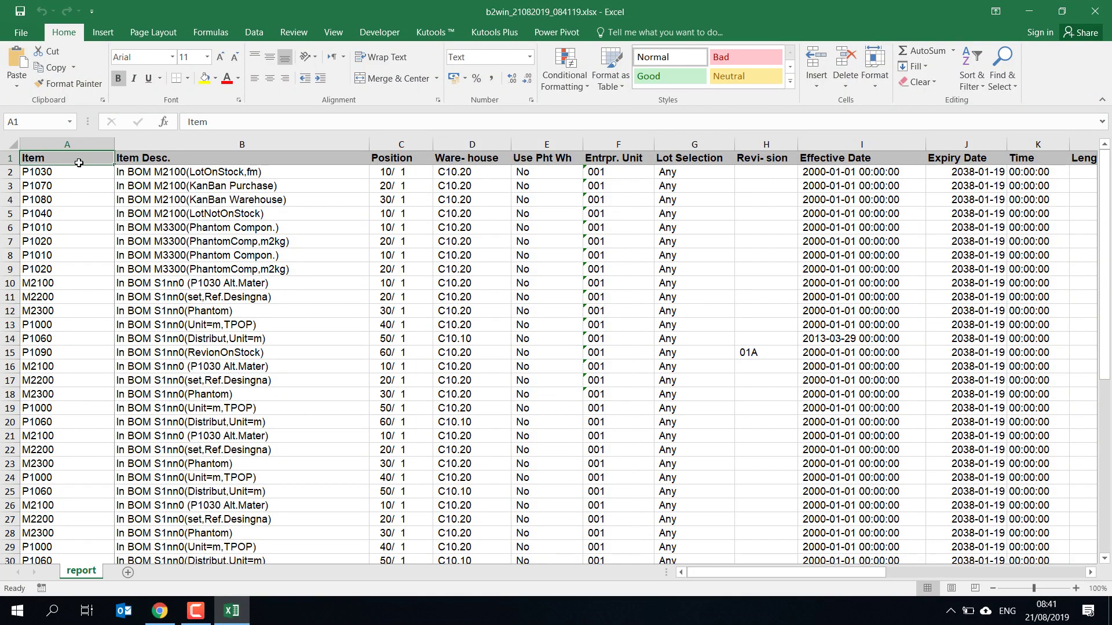
Examine the Item, Item Desc., Effective Date and Expiry Date columns in the exported workbook
{"action": "left_click_drag", "start_coordinate": [72, 158], "coordinate": [301, 481]}
{"action": "left_click", "coordinate": [282, 394]}
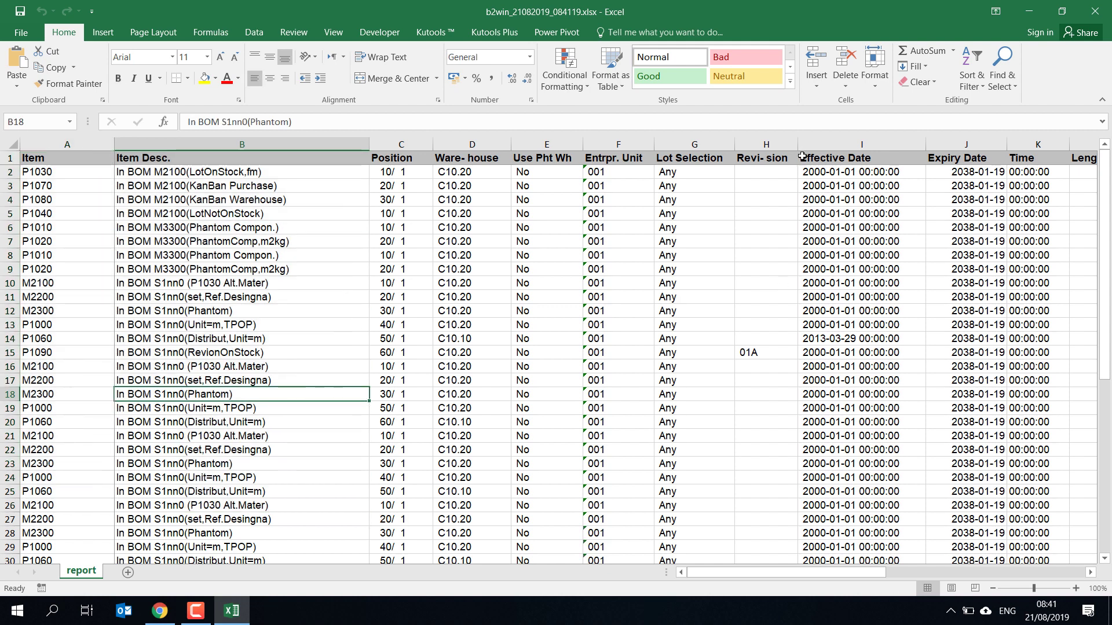
{"action": "left_click_drag", "start_coordinate": [802, 157], "coordinate": [994, 297]}
Check the number format category of cell F4 in the Entrpr. Unit column
{"action": "left_click", "coordinate": [619, 199]}
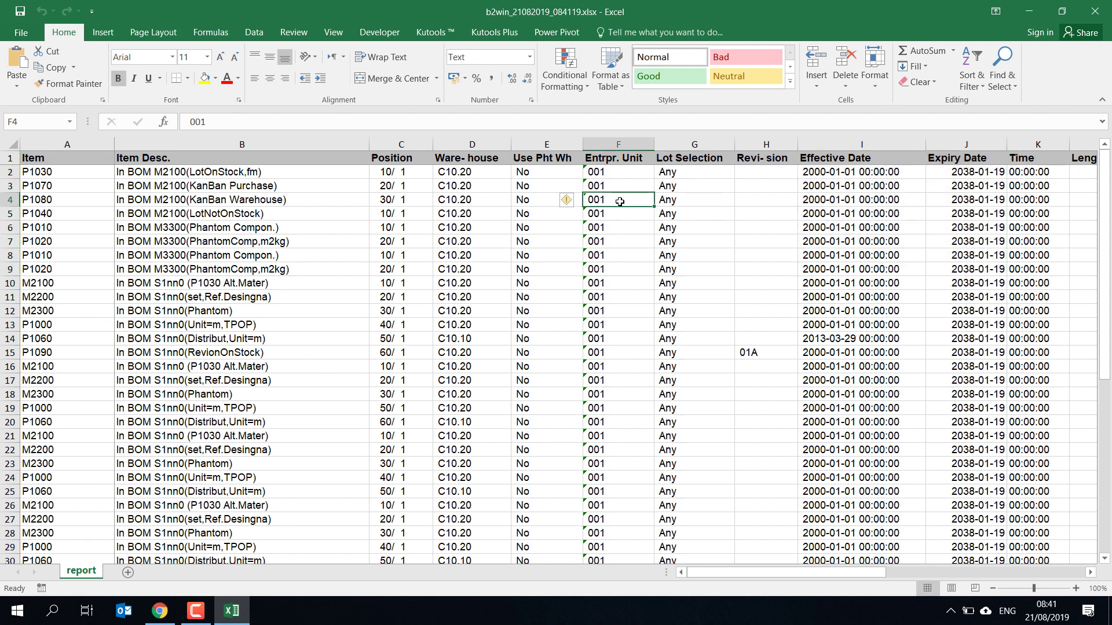
{"action": "right_click", "coordinate": [621, 201]}
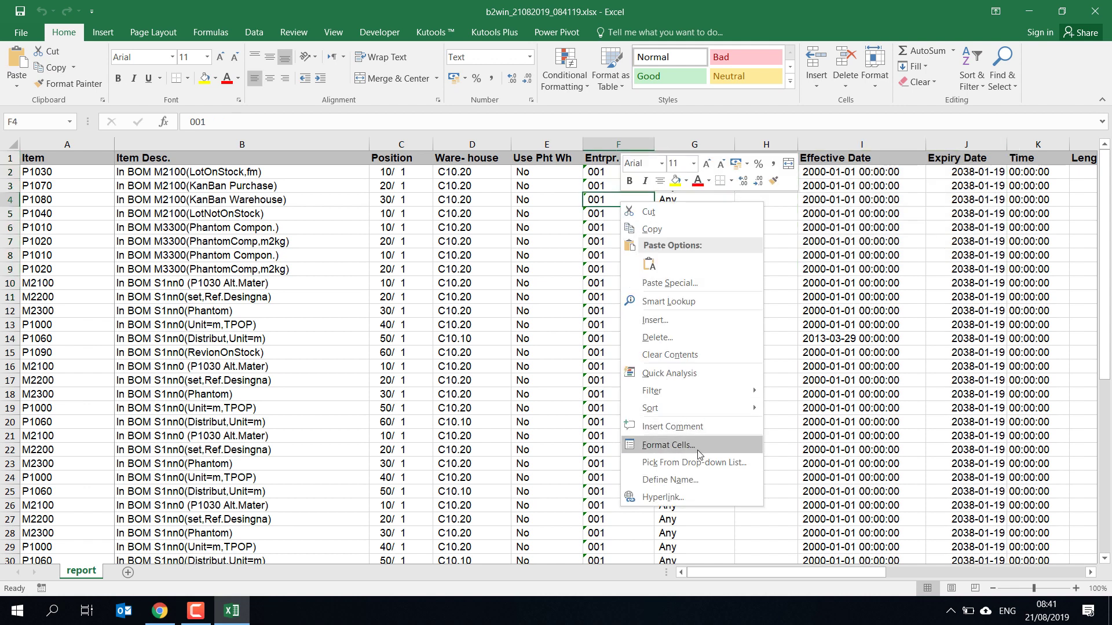
{"action": "left_click", "coordinate": [669, 446]}
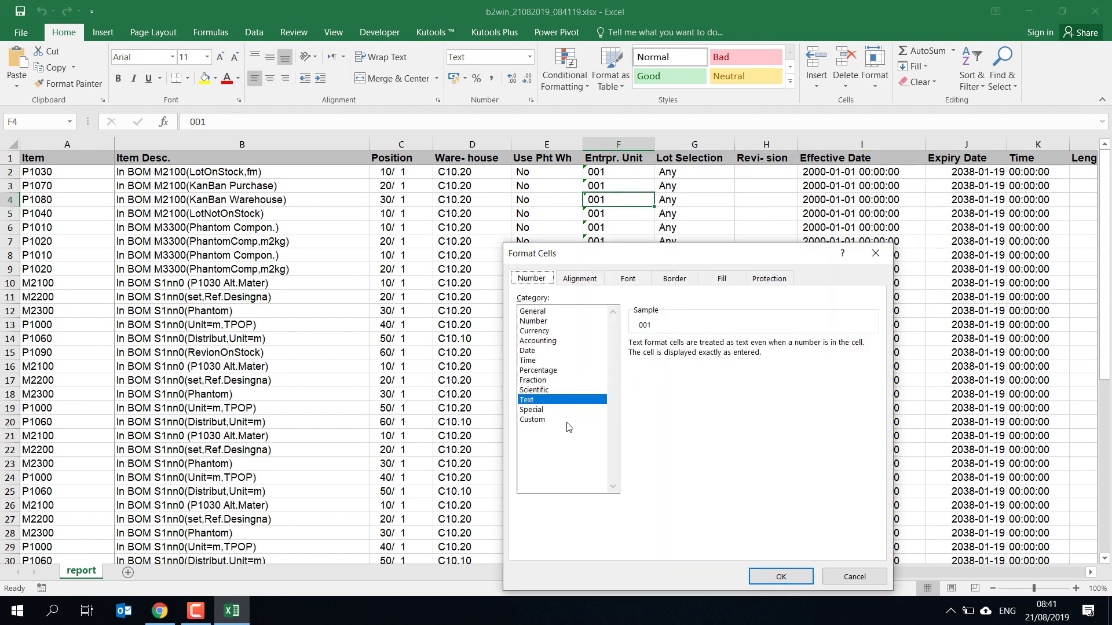
{"action": "left_click", "coordinate": [779, 577]}
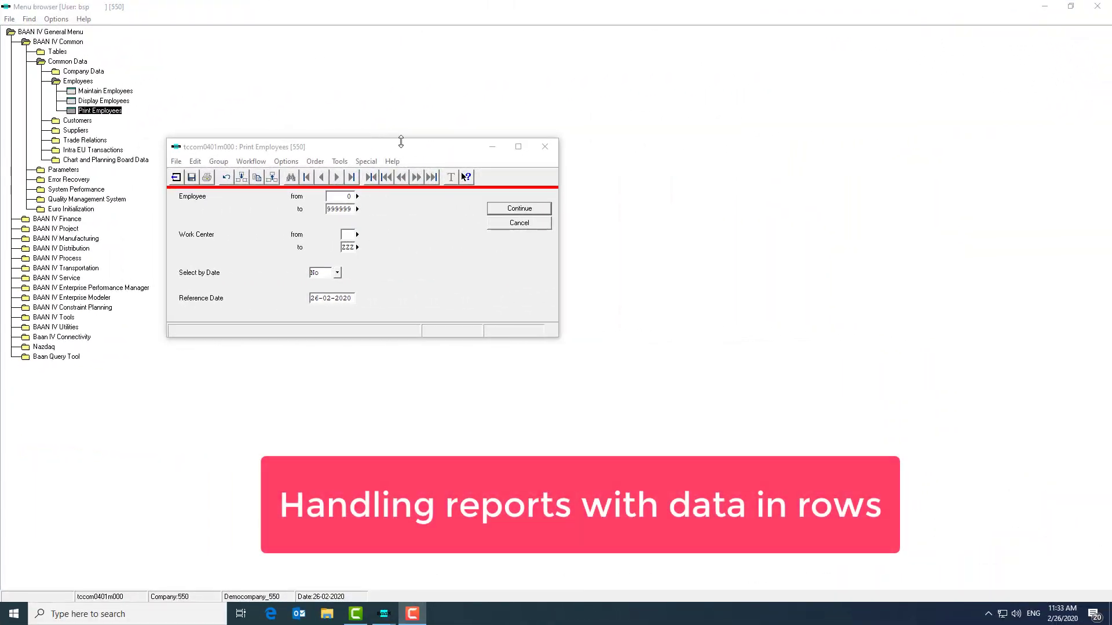
In the BAAN IV Print Employees session, print the Employees (All Data) report to the B2WinSuite Test device BT
{"action": "left_click", "coordinate": [505, 209]}
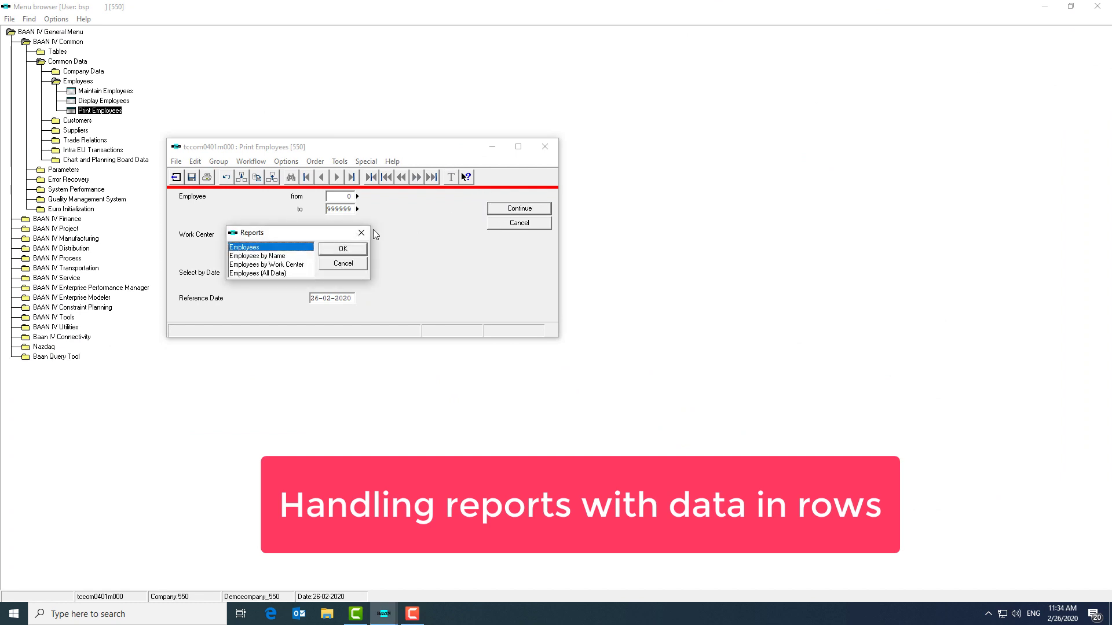
{"action": "left_click", "coordinate": [291, 274]}
{"action": "left_click", "coordinate": [332, 252]}
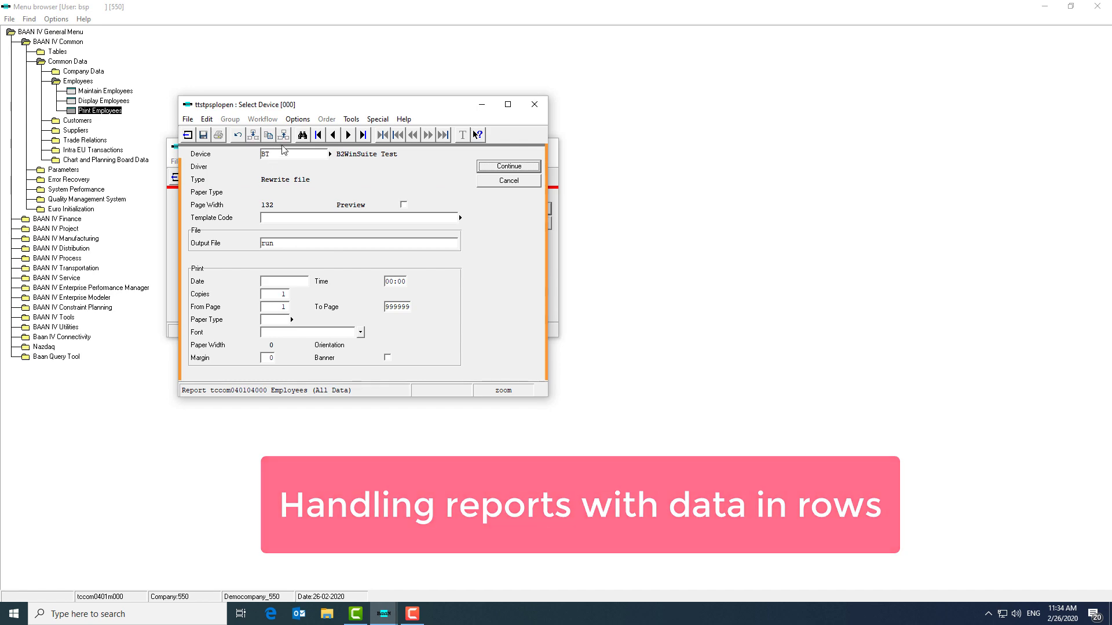
{"action": "left_click", "coordinate": [500, 168]}
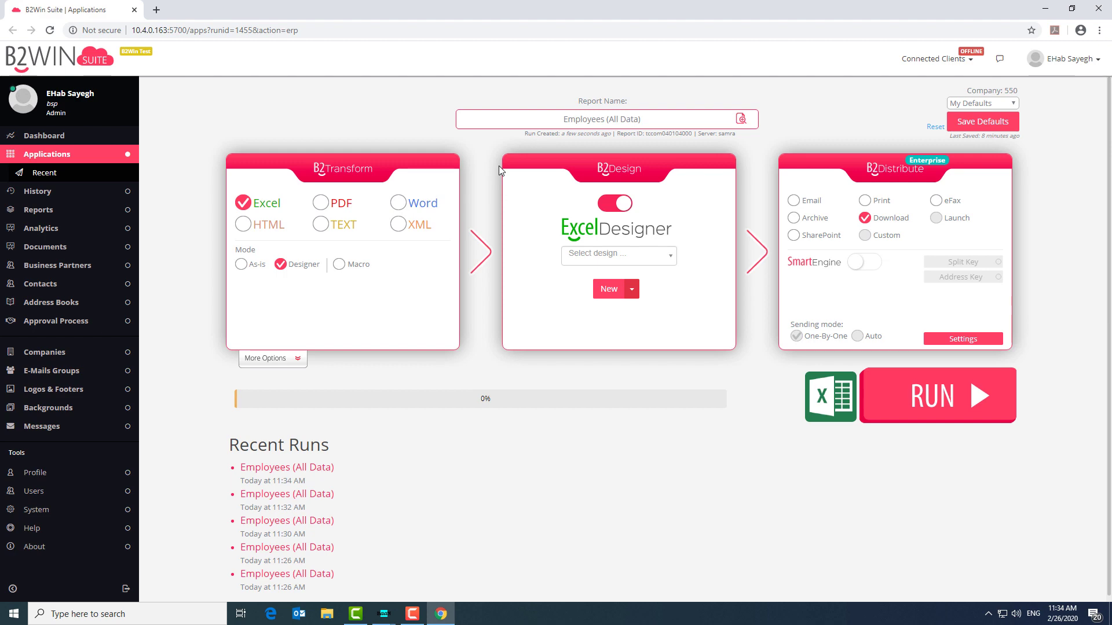
Create a new Excel design for the Employees (All Data) report and change its report type to Transpose
{"action": "left_click", "coordinate": [606, 296]}
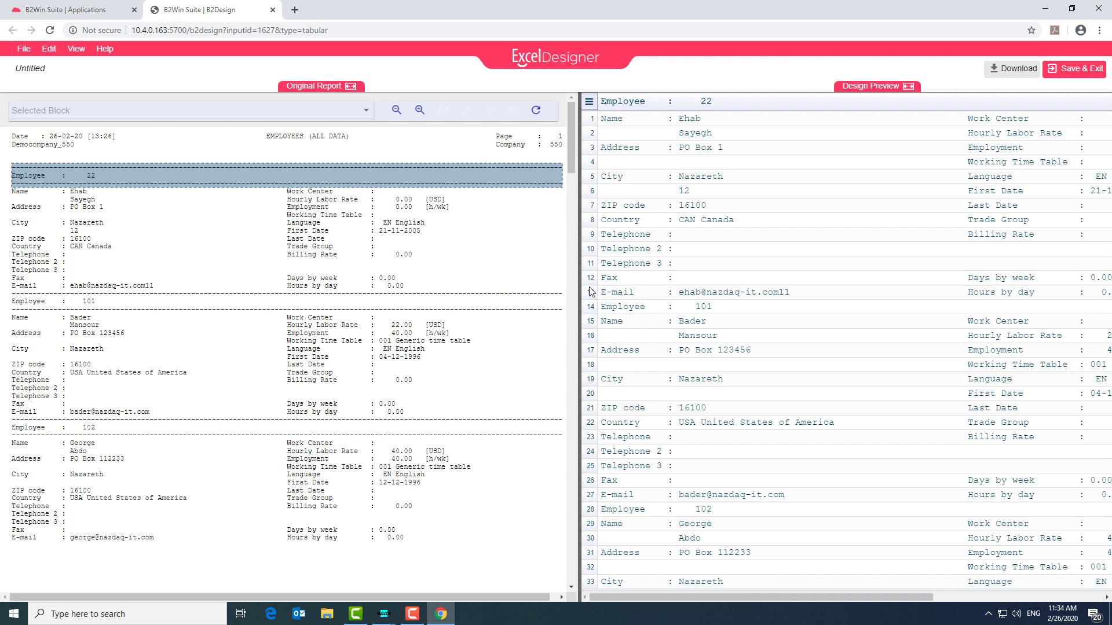
{"action": "left_click", "coordinate": [48, 52]}
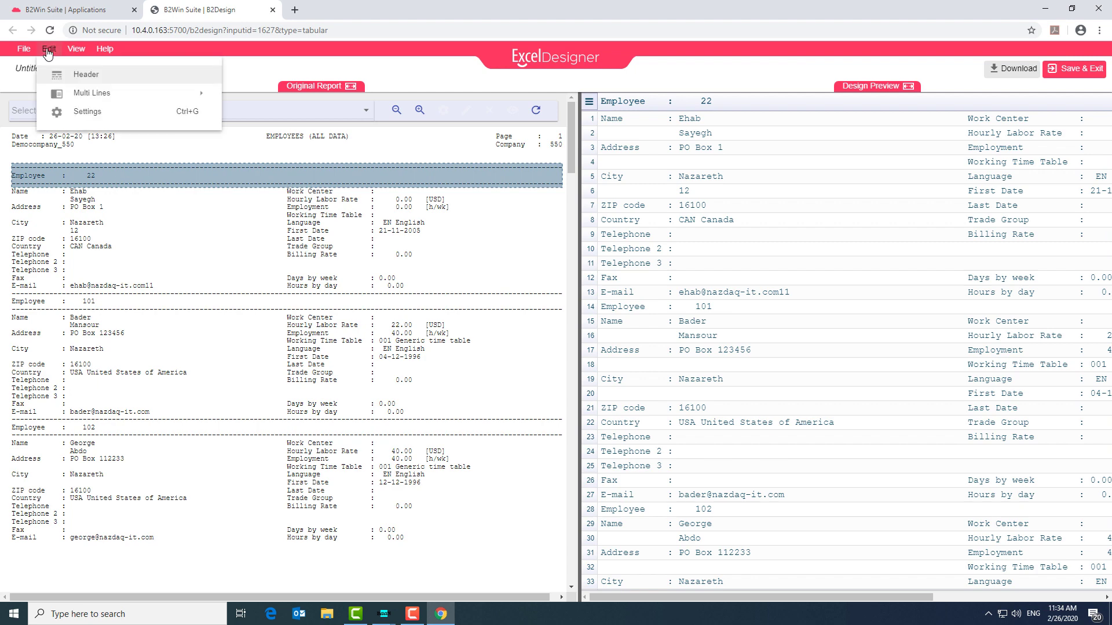
{"action": "left_click", "coordinate": [73, 113]}
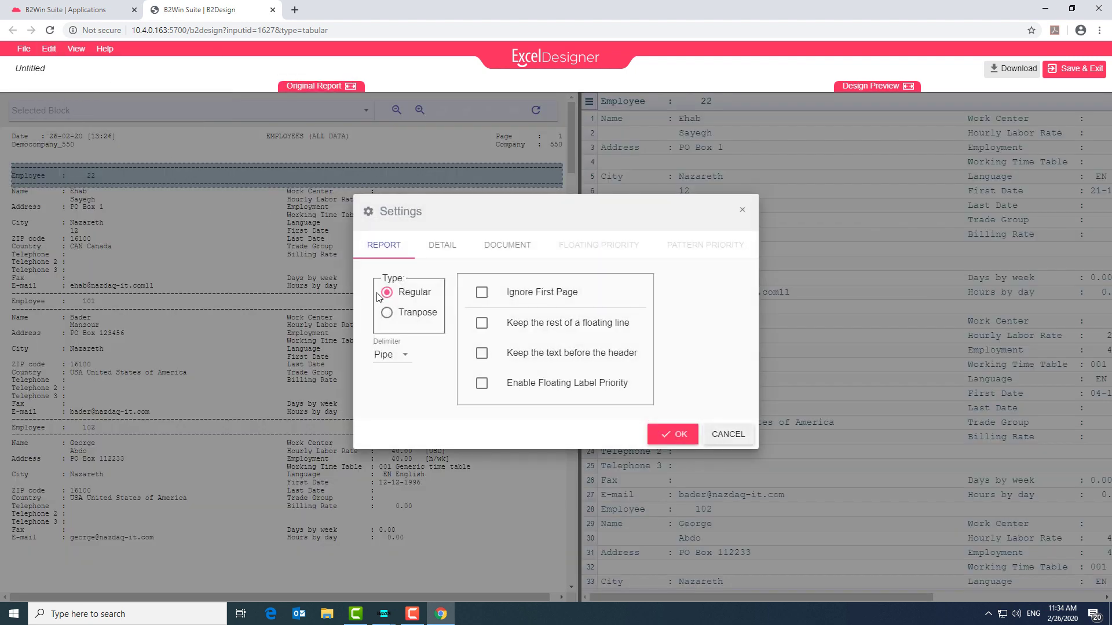
{"action": "left_click", "coordinate": [387, 313]}
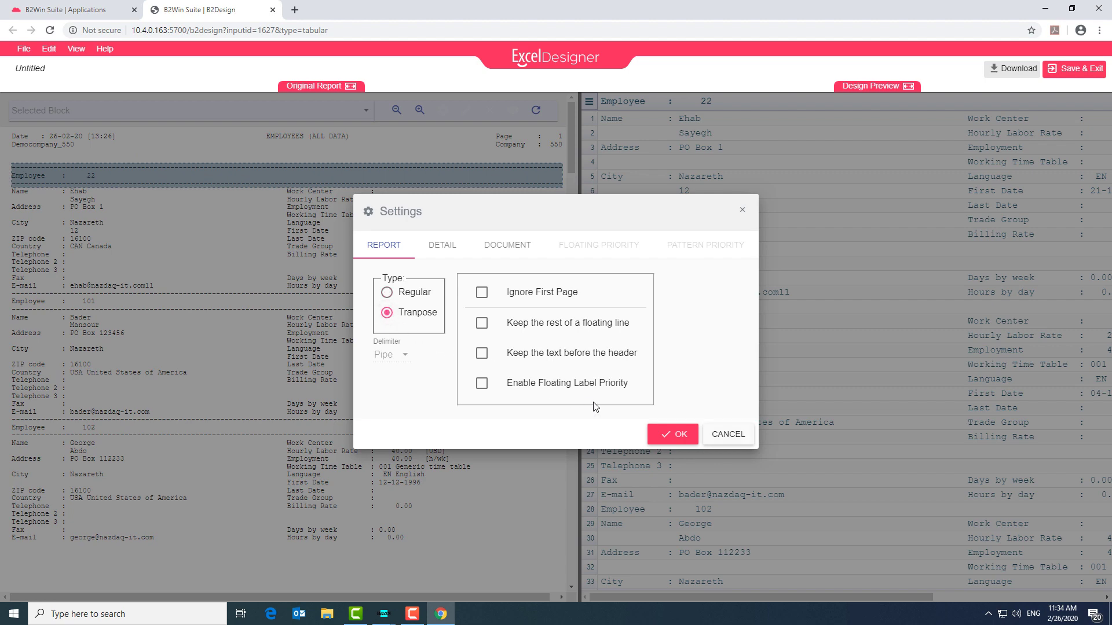
{"action": "left_click", "coordinate": [672, 438]}
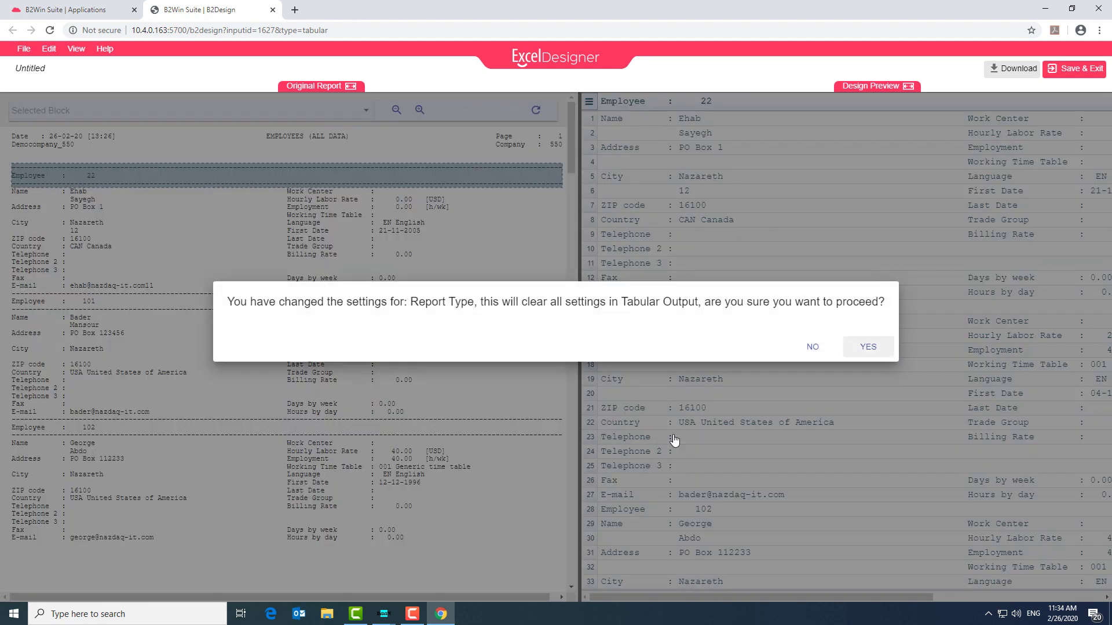
{"action": "left_click", "coordinate": [868, 346]}
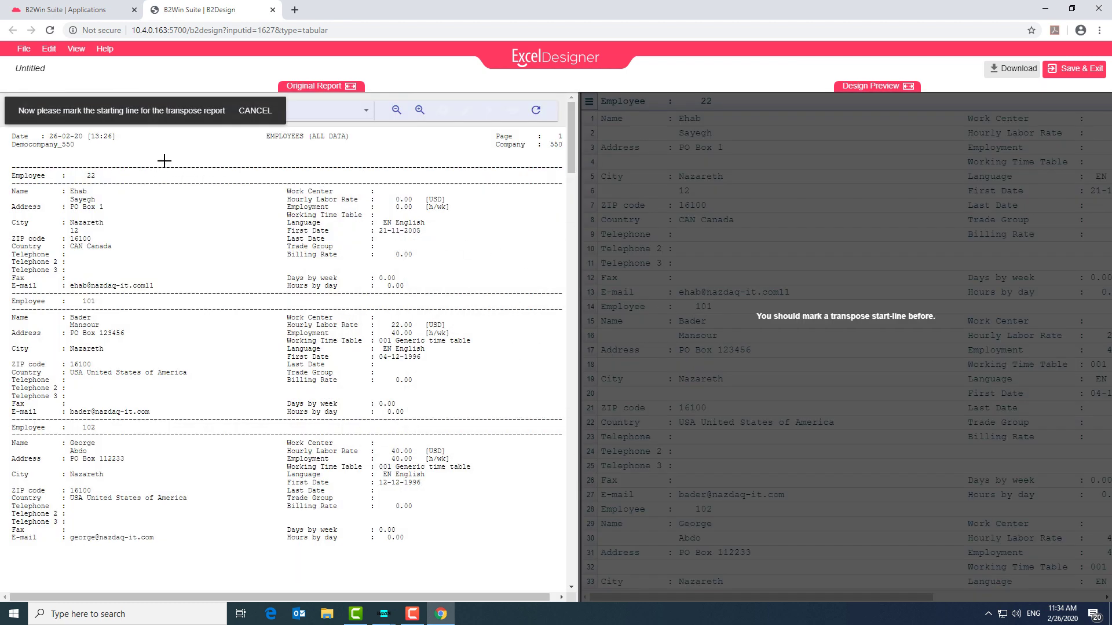
Mark the dashed line above Employee as the transpose starting line, and the two side-by-side label-and-value blocks as separate transpose groups
{"action": "left_click_drag", "start_coordinate": [190, 170], "coordinate": [315, 169]}
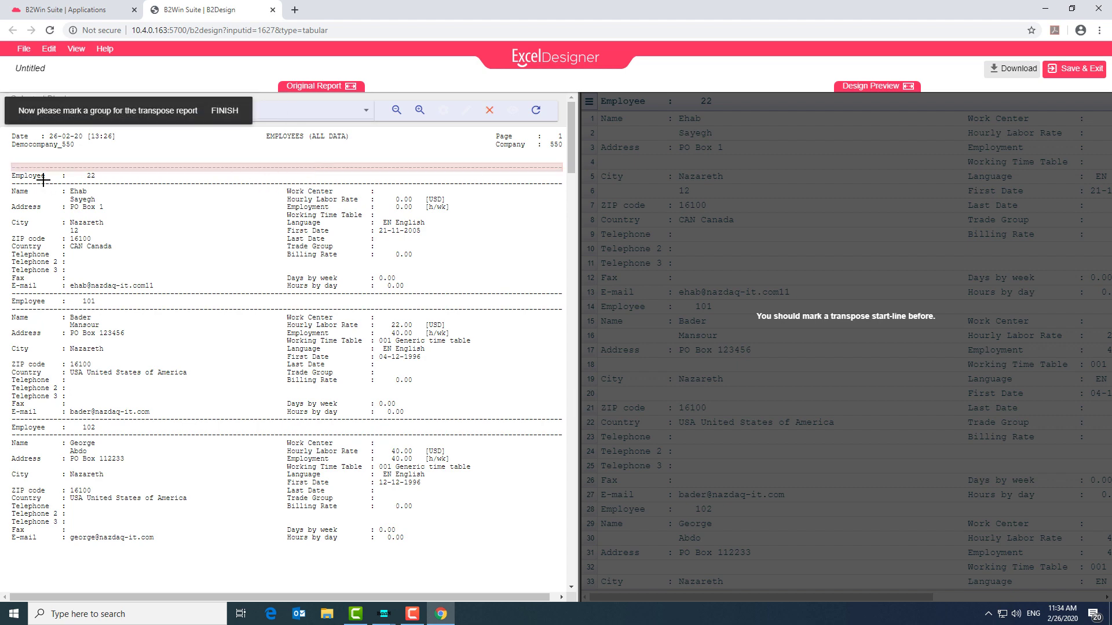
{"action": "left_click_drag", "start_coordinate": [9, 171], "coordinate": [271, 567]}
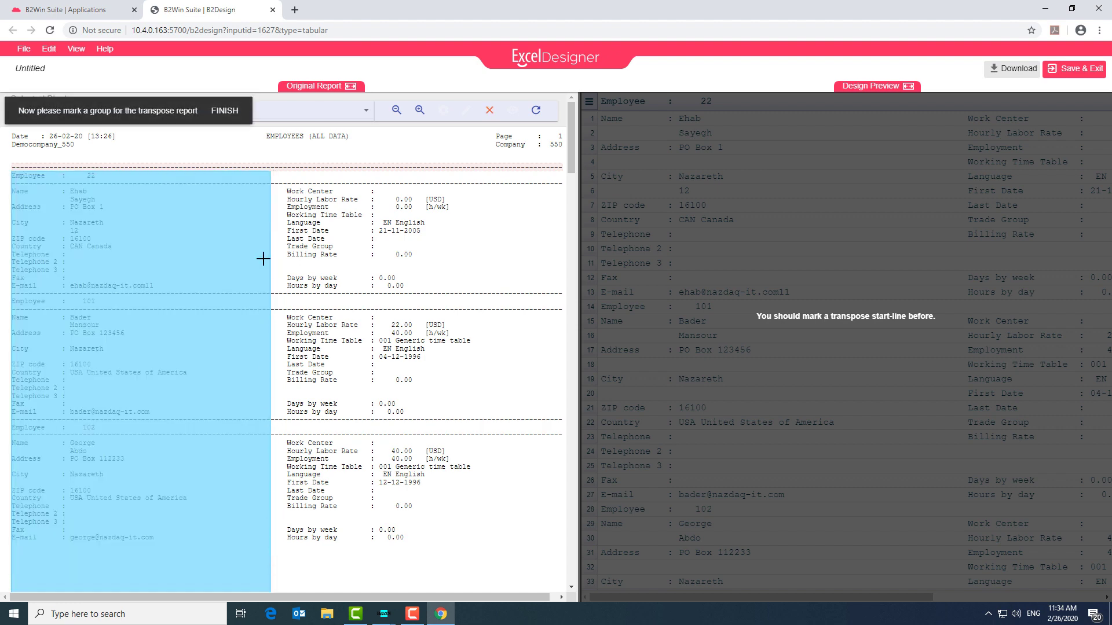
{"action": "left_click_drag", "start_coordinate": [270, 170], "coordinate": [535, 568]}
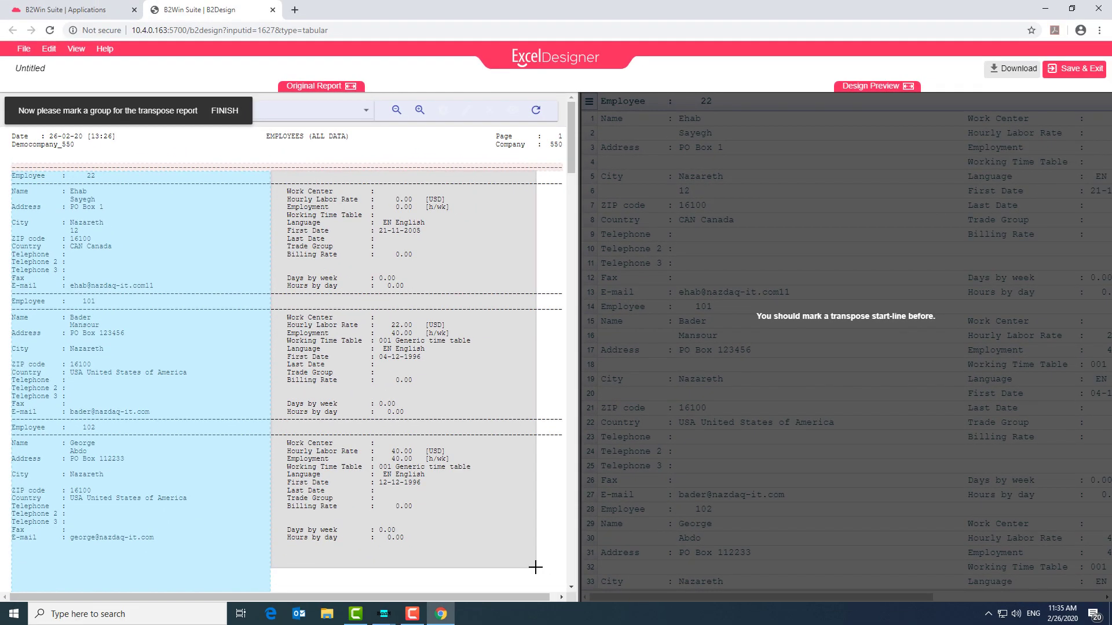
{"action": "left_click_drag", "start_coordinate": [535, 568], "coordinate": [535, 568]}
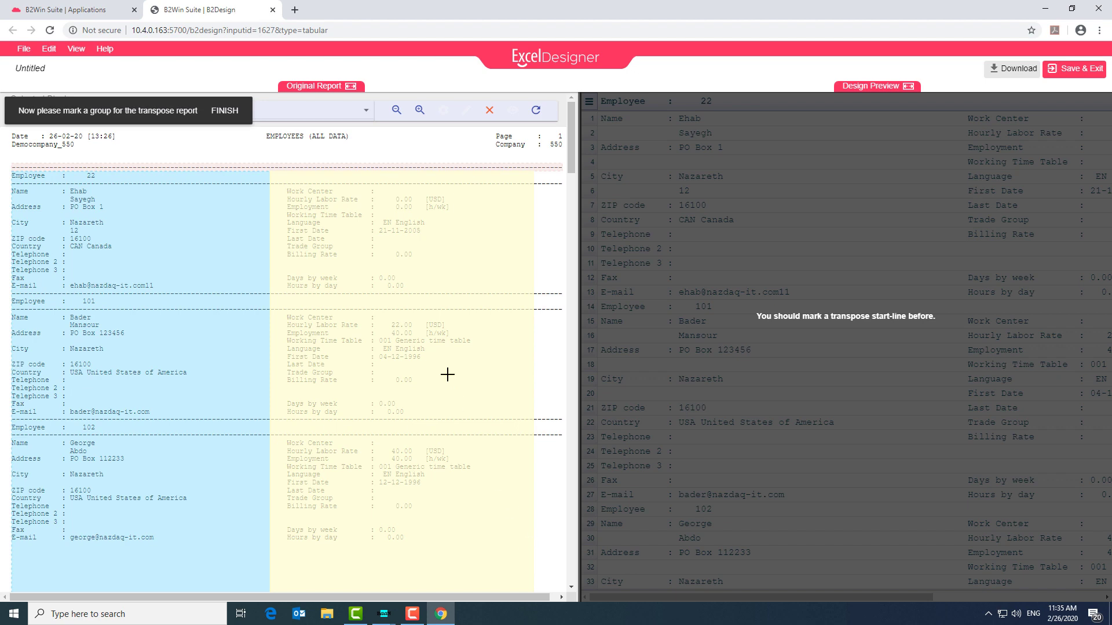
{"action": "left_click", "coordinate": [225, 111]}
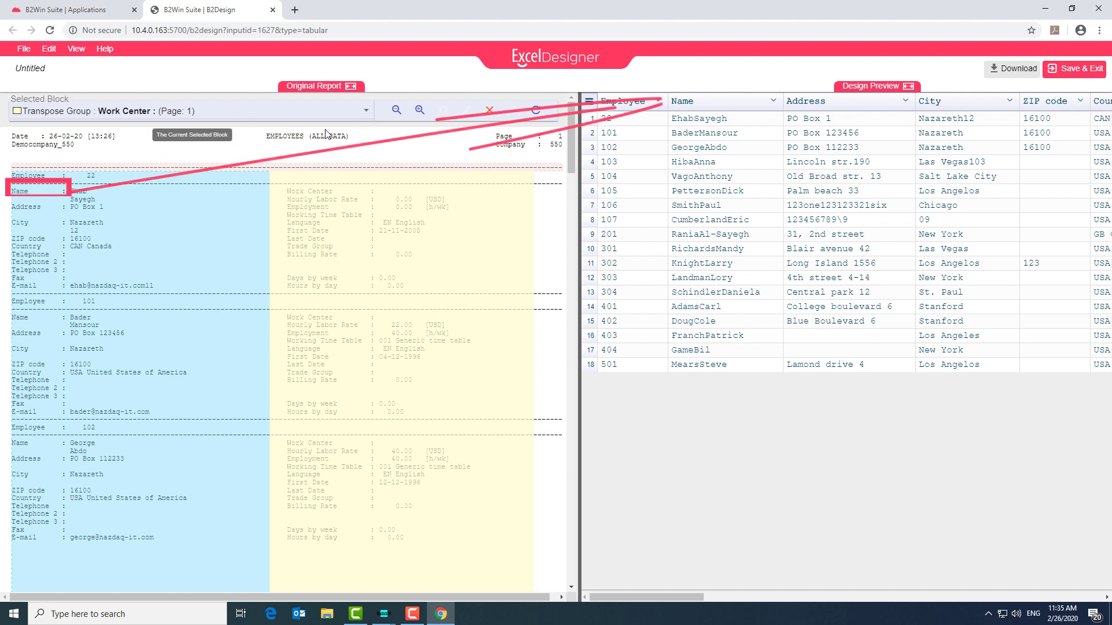
Expand the design preview and delete the empty Telephone, Telephone 2 and Telephone 3 columns
{"action": "left_click", "coordinate": [907, 87]}
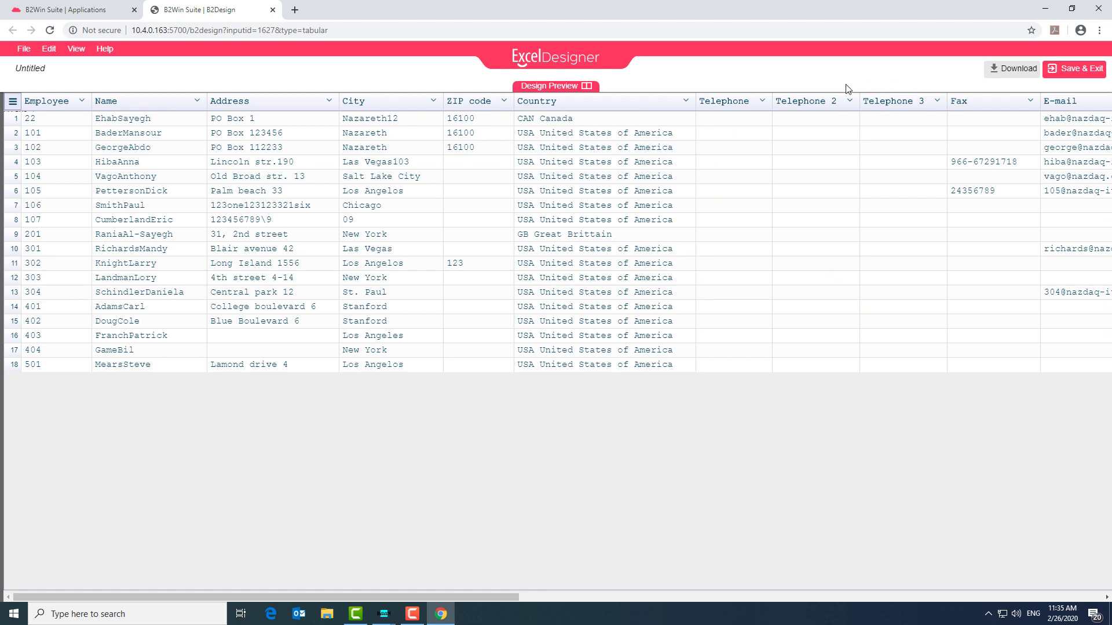
{"action": "left_click", "coordinate": [761, 102]}
{"action": "left_click", "coordinate": [745, 127]}
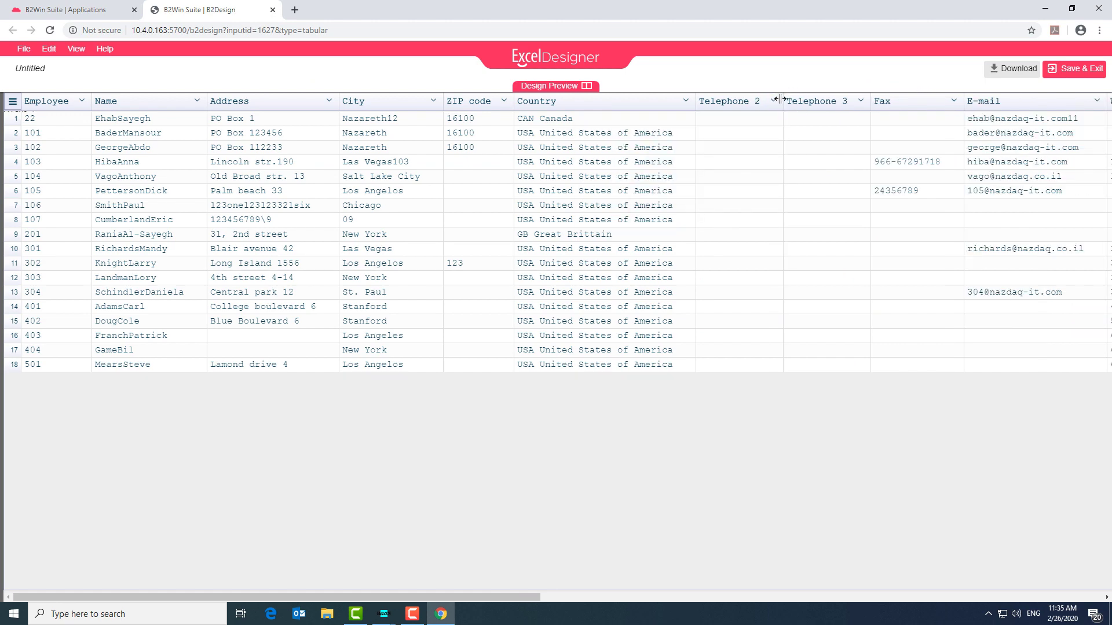
{"action": "left_click", "coordinate": [771, 102]}
{"action": "left_click", "coordinate": [758, 124]}
{"action": "left_click", "coordinate": [770, 101]}
{"action": "left_click", "coordinate": [764, 124]}
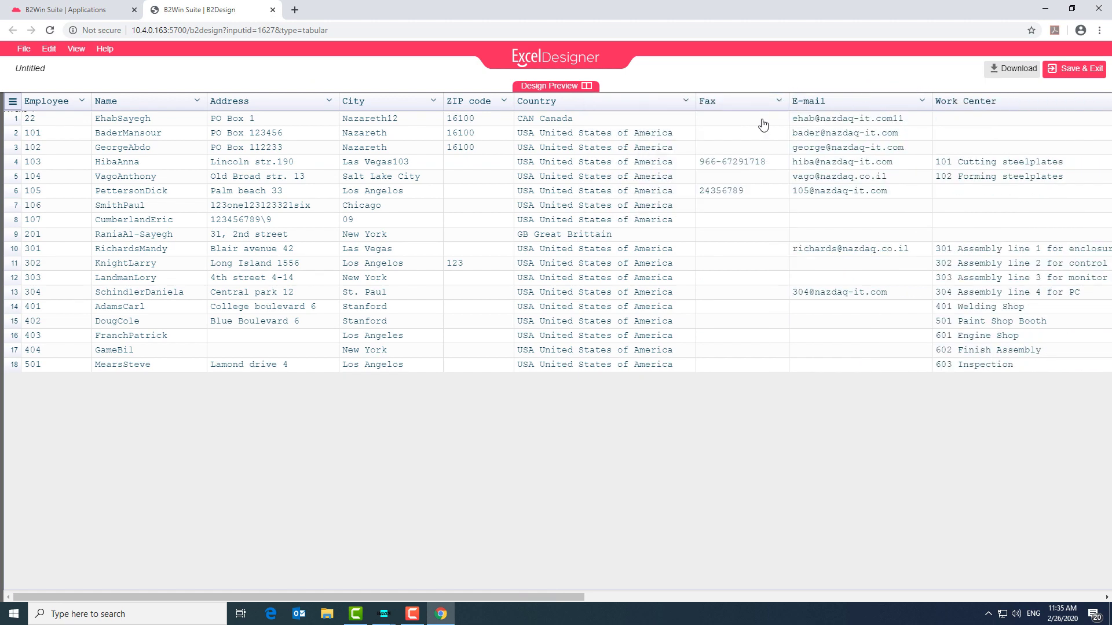
Save the design with Update Report Default and run the Employees (All Data) report to Excel
{"action": "left_click", "coordinate": [1075, 68]}
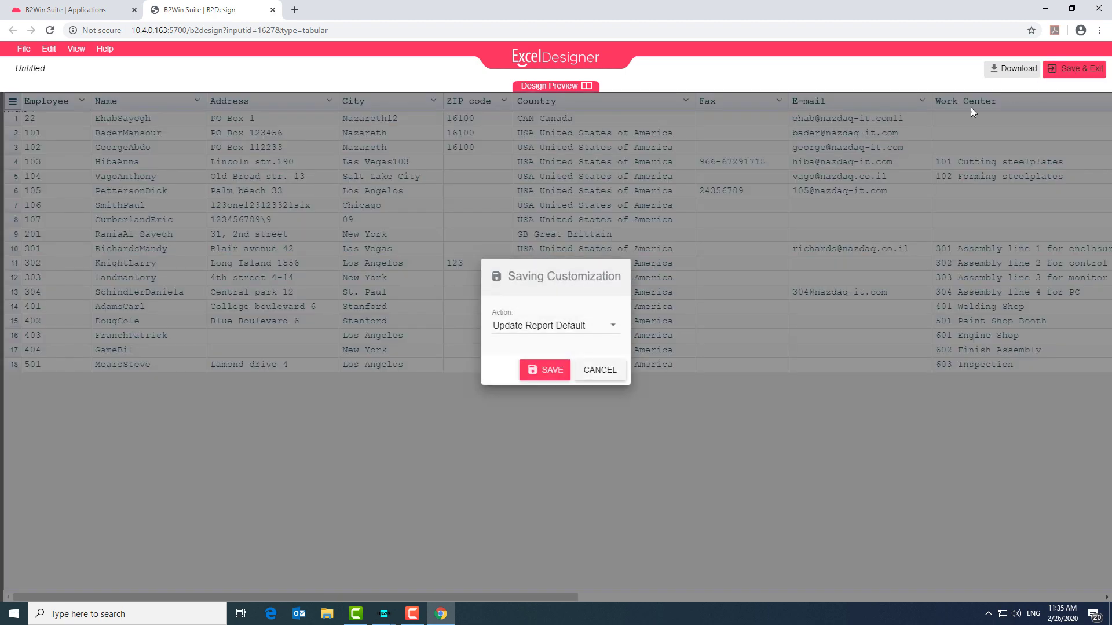
{"action": "left_click", "coordinate": [552, 374]}
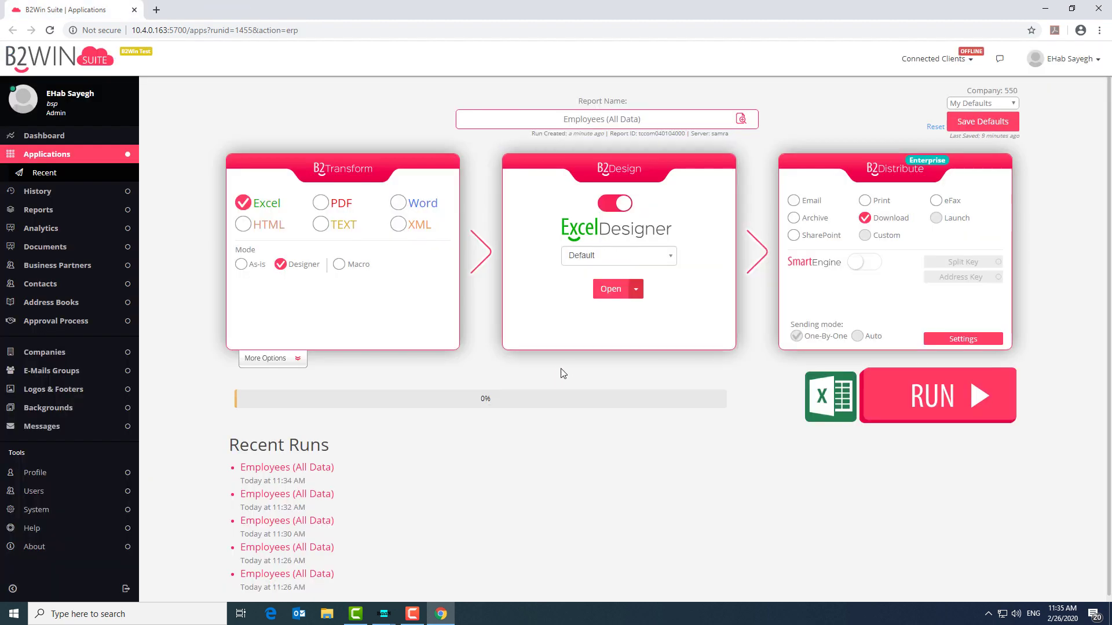
{"action": "left_click", "coordinate": [934, 398]}
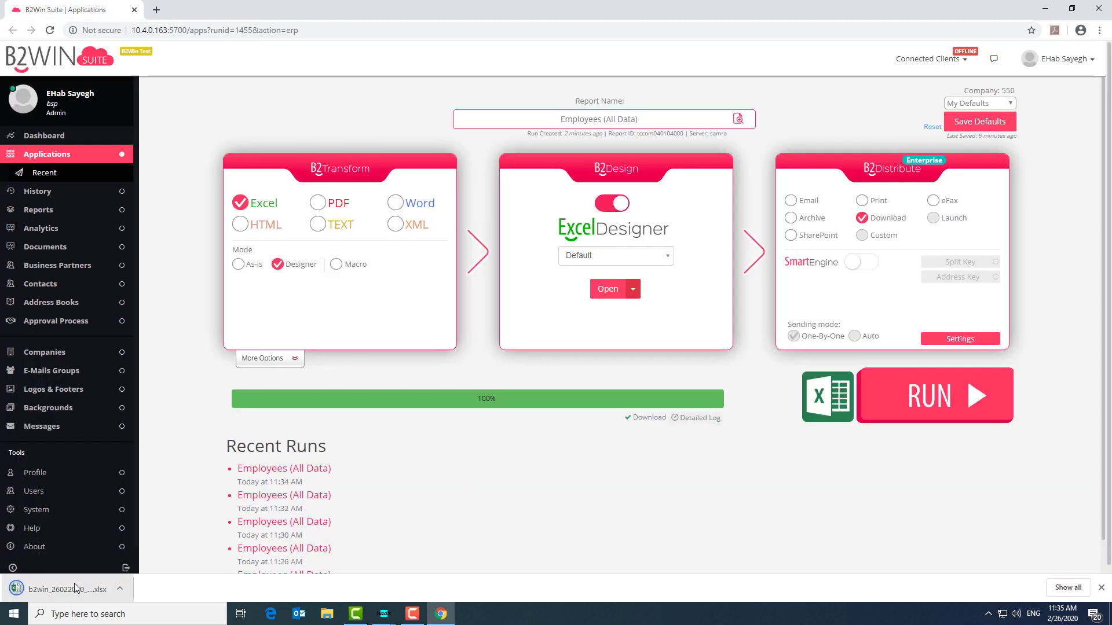
Open the exported employees workbook and examine its columns through to Hours by day
{"action": "left_click", "coordinate": [67, 588]}
{"action": "left_click_drag", "start_coordinate": [746, 582], "coordinate": [888, 582]}
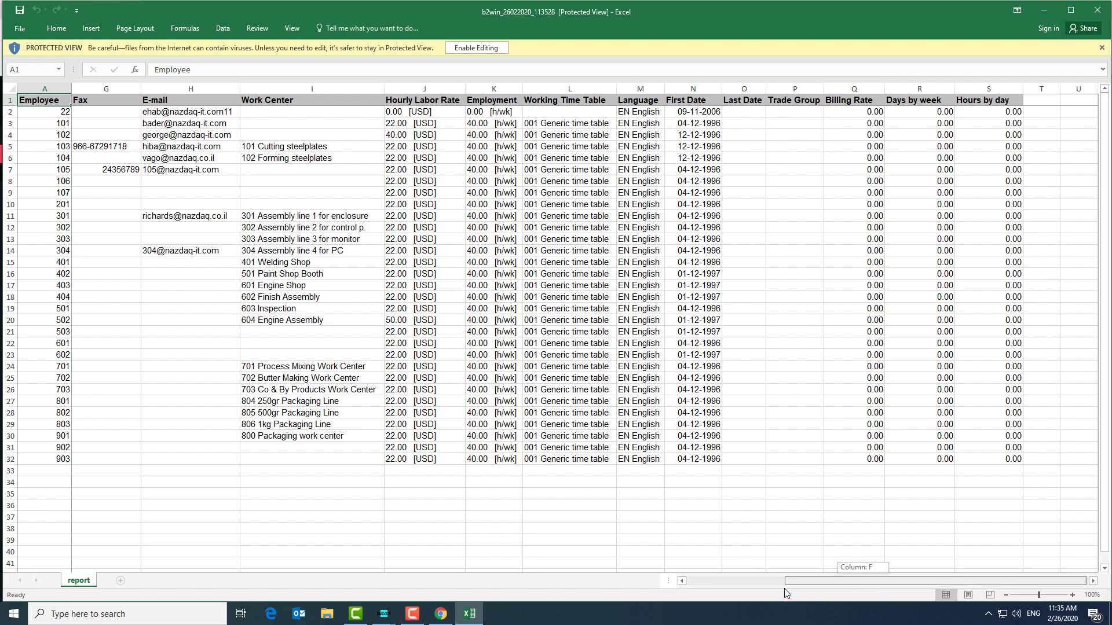
{"action": "left_click_drag", "start_coordinate": [786, 593], "coordinate": [646, 589]}
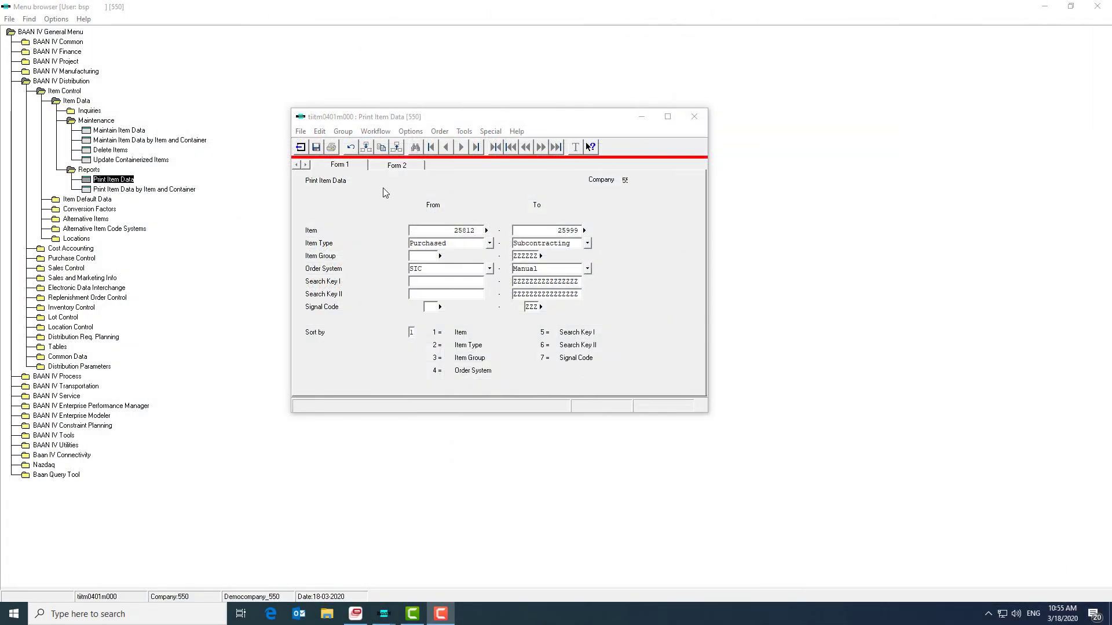
Print the Item Sales Data (Summarized) report to the BT device to send it to B2Win Suite
{"action": "left_click", "coordinate": [405, 168]}
{"action": "left_click", "coordinate": [653, 187]}
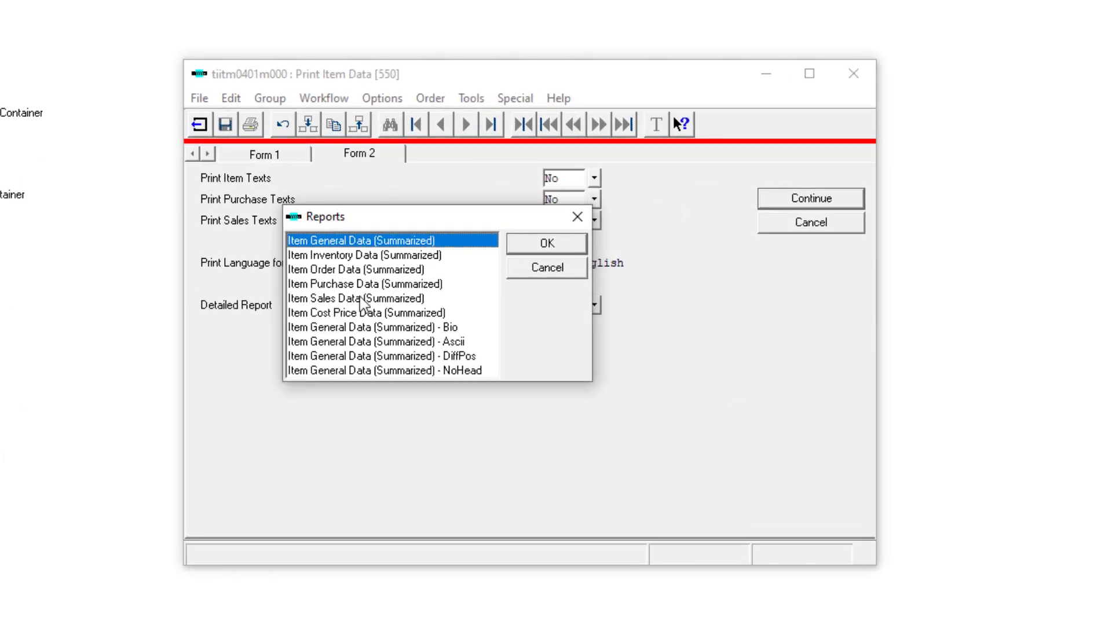
{"action": "left_click", "coordinate": [360, 298]}
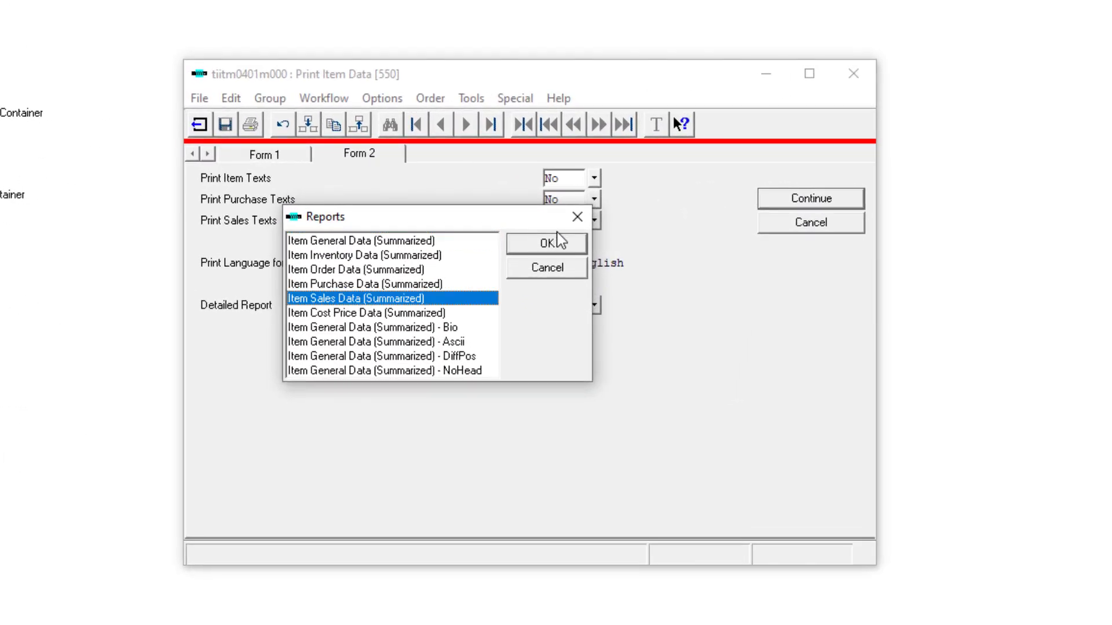
{"action": "left_click", "coordinate": [550, 242]}
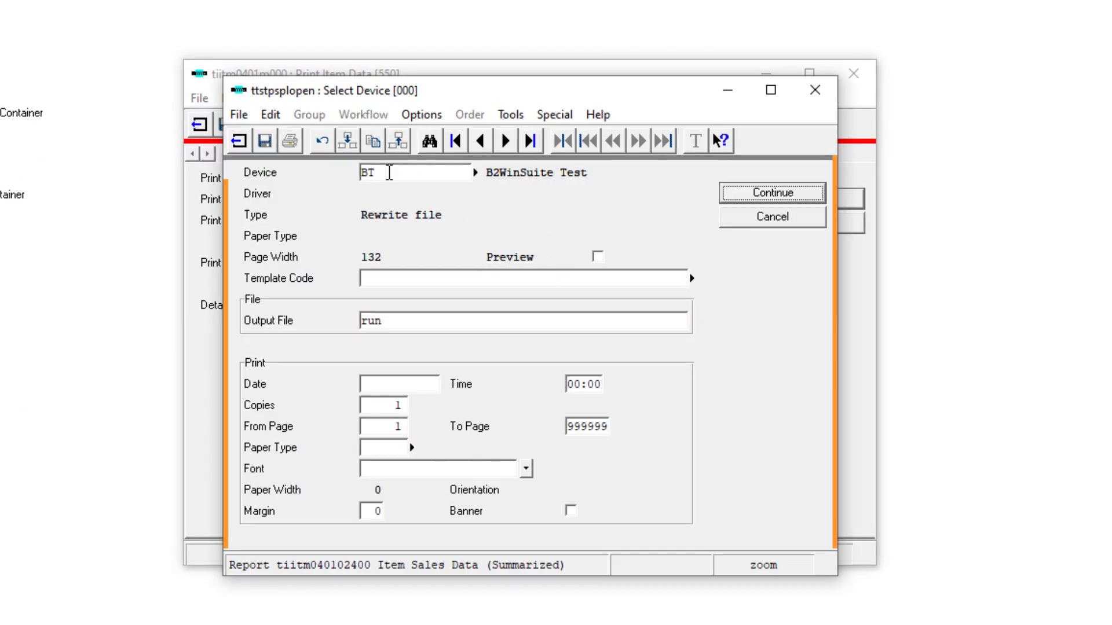
{"action": "left_click", "coordinate": [757, 194]}
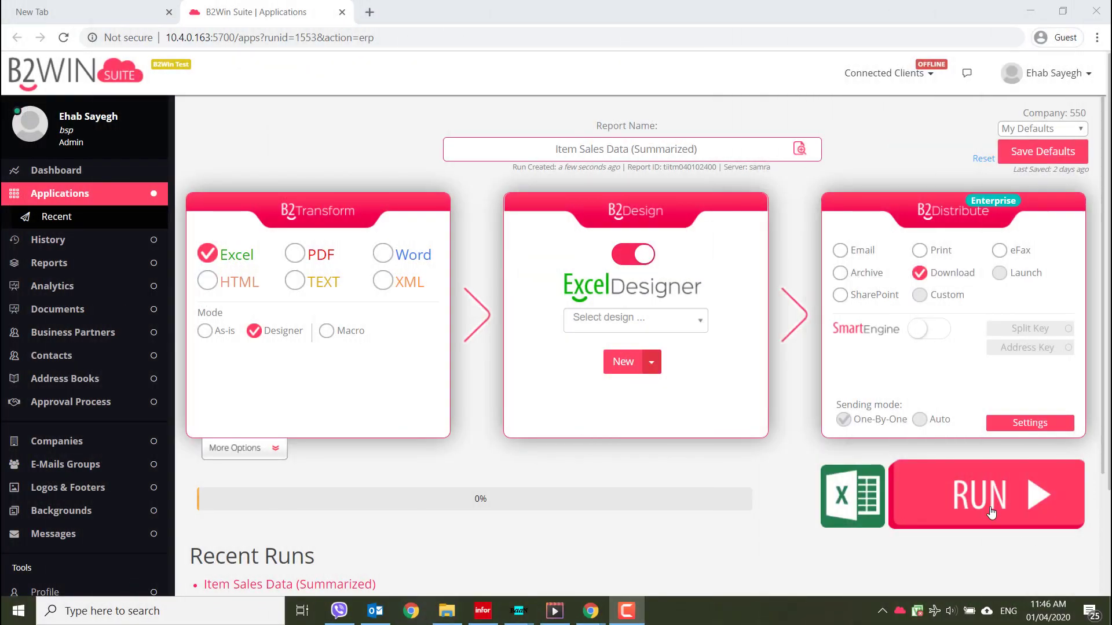
Preview the Item Sales Data (Summarized) report and examine its columns, especially Suggested Retail Price
{"action": "left_click", "coordinate": [990, 513]}
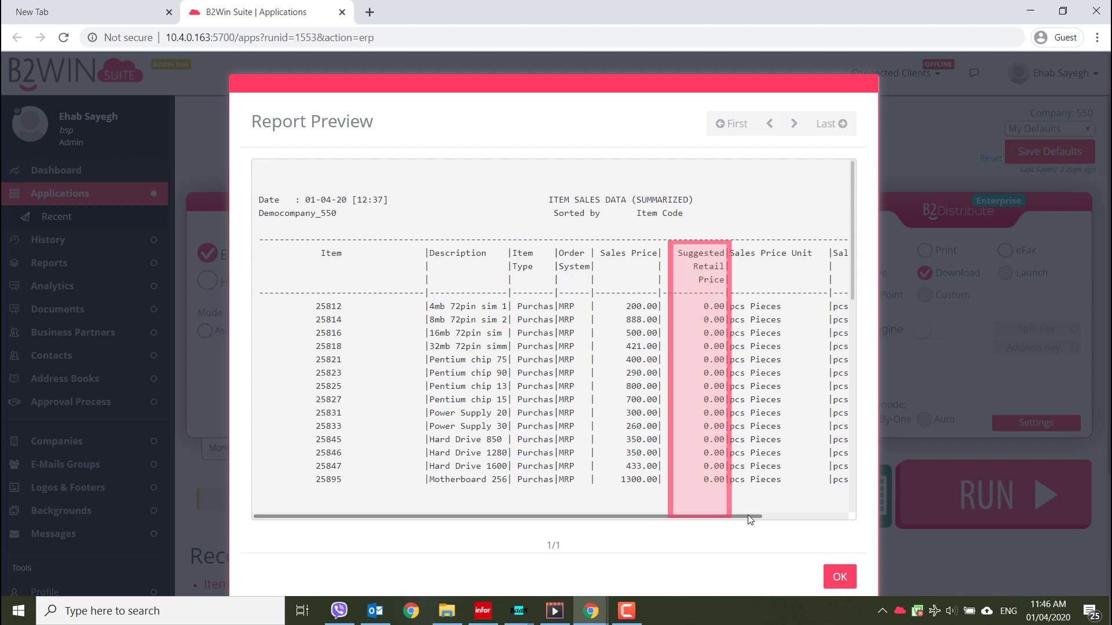
{"action": "mouse_move", "coordinate": [750, 520]}
{"action": "left_mouse_down"}
{"action": "mouse_move", "coordinate": [844, 521]}
{"action": "mouse_move", "coordinate": [736, 530]}
{"action": "left_mouse_up"}
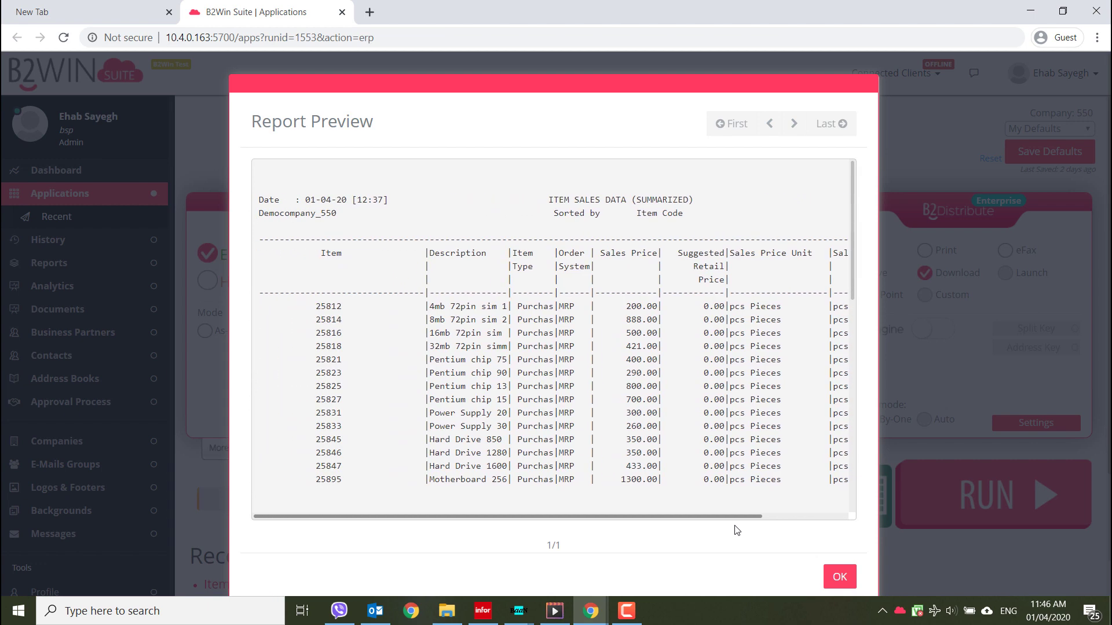
{"action": "left_click", "coordinate": [834, 577]}
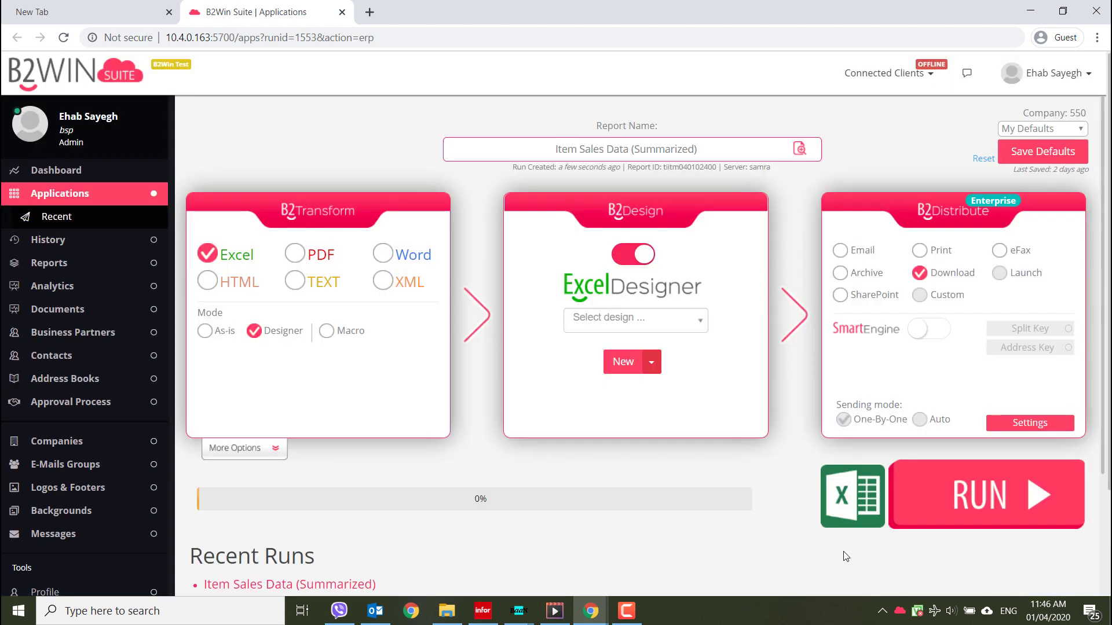
Start a new database variable in the report settings, named ICOST and using the Samra database server
{"action": "left_click", "coordinate": [1018, 427]}
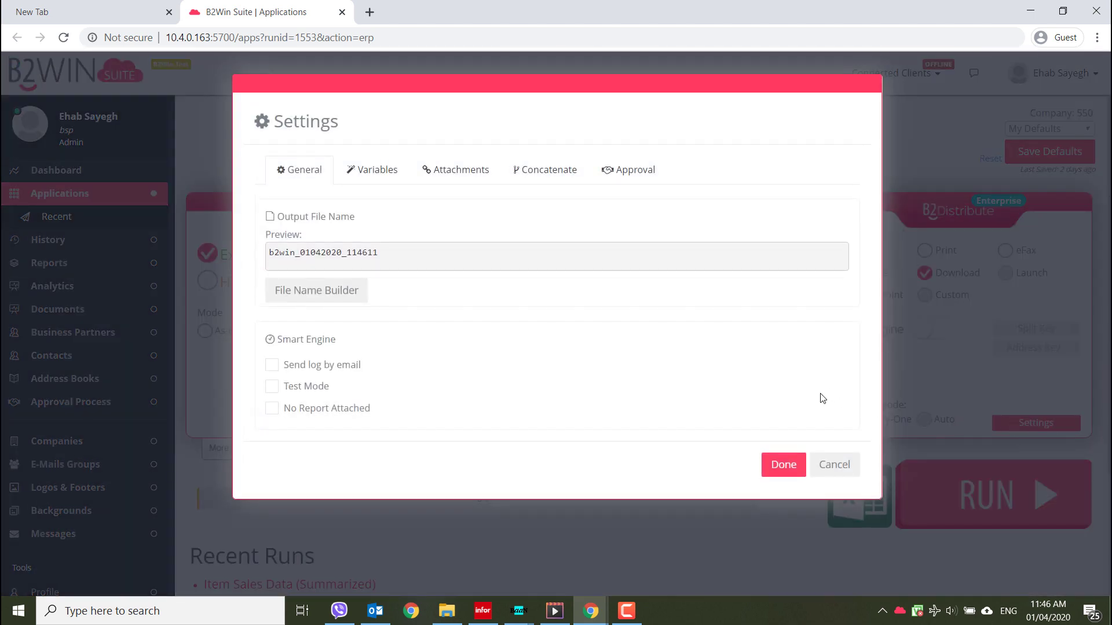
{"action": "left_click", "coordinate": [381, 175]}
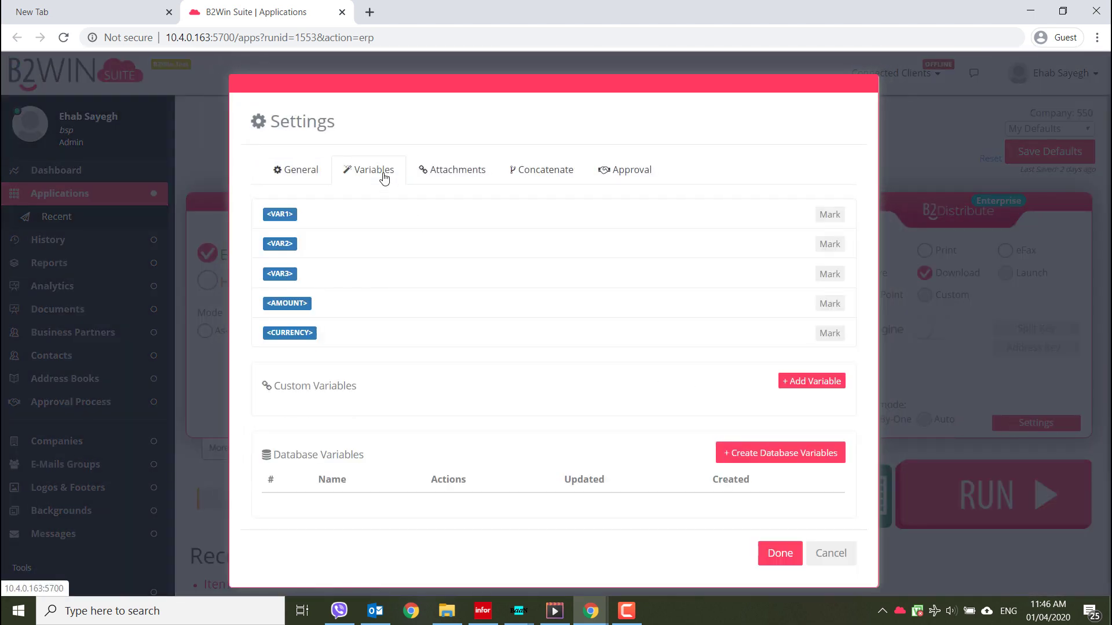
{"action": "left_click", "coordinate": [789, 450]}
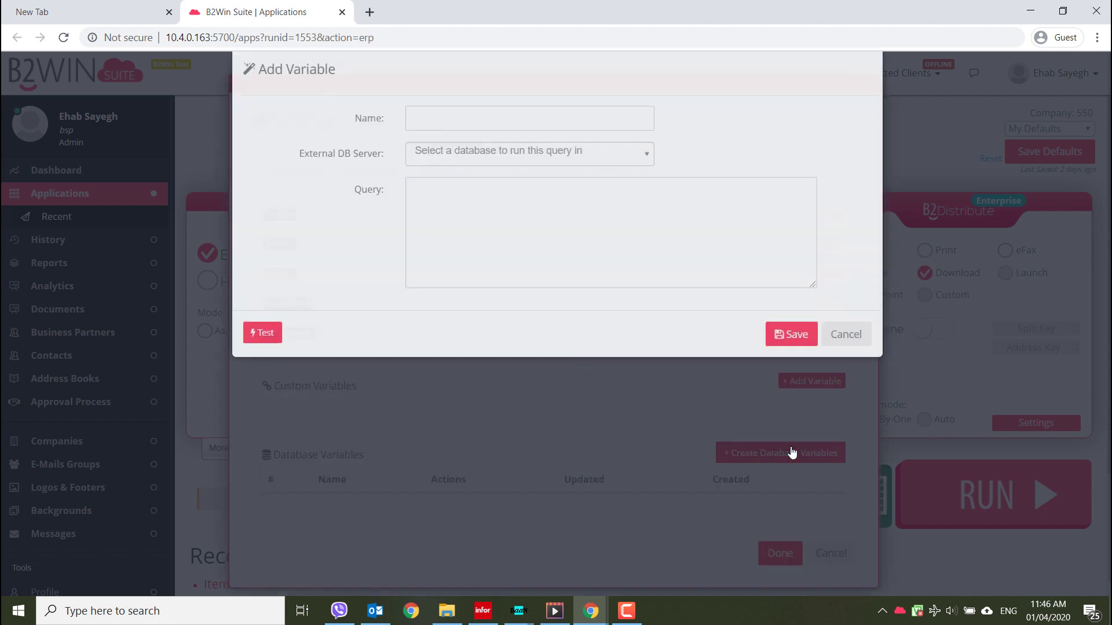
{"action": "left_click", "coordinate": [468, 147]}
{"action": "type", "text": "ICOST"}
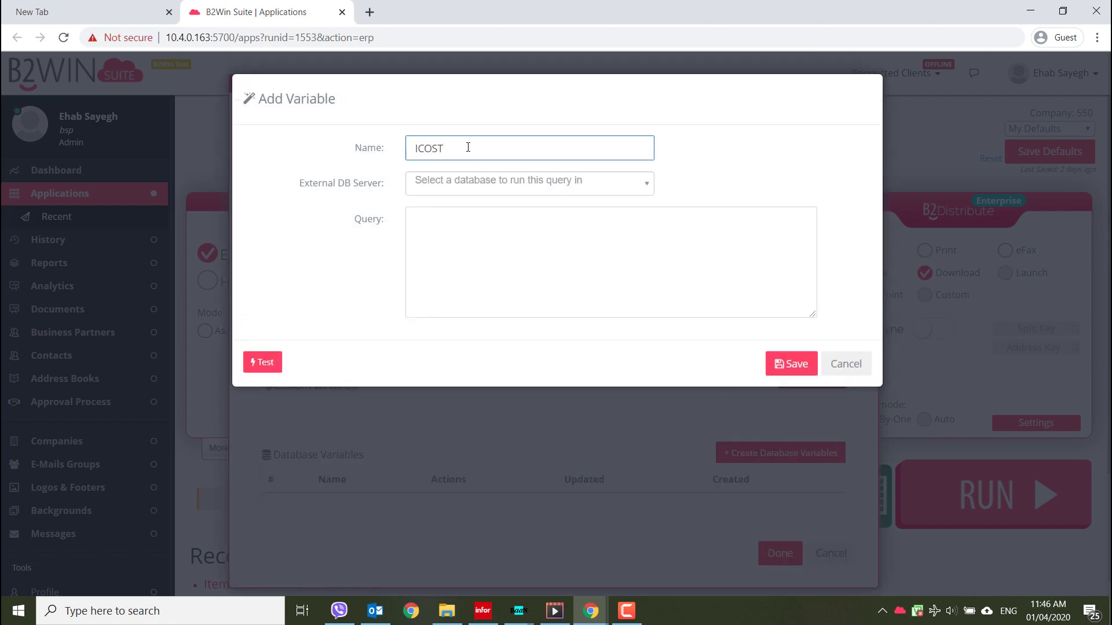
{"action": "left_click", "coordinate": [469, 182]}
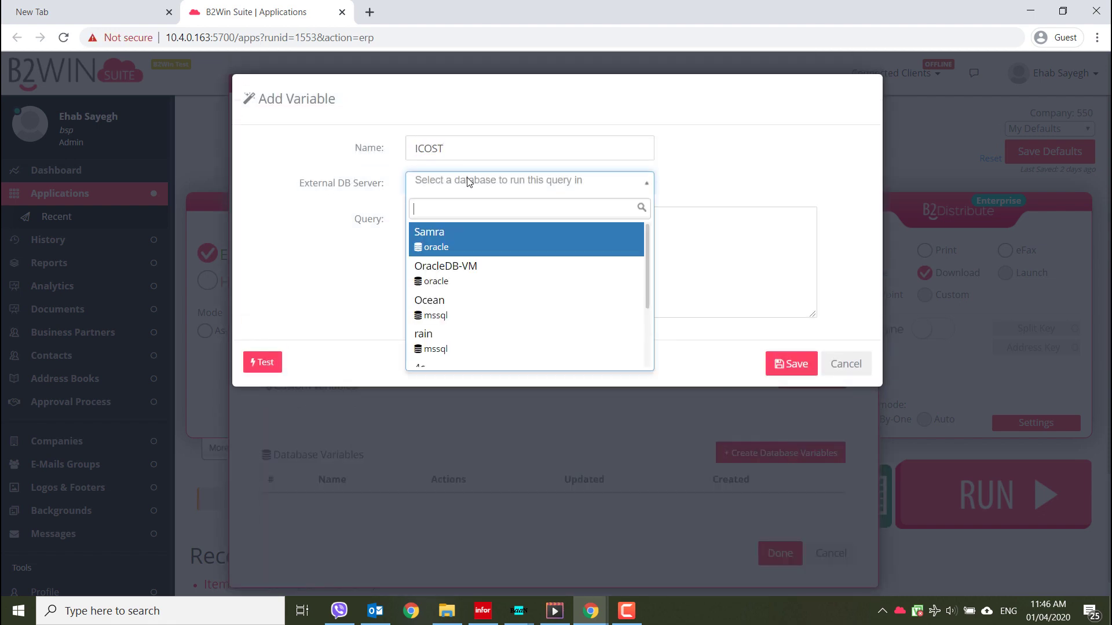
{"action": "left_click", "coordinate": [465, 236]}
Save the variable with query "select ttiitm001550.T$COPR from ttiitm001550 where TRIM(T$ITEM) = TRIM('<bparam_1>')", and save the settings as report defaults
{"action": "left_click", "coordinate": [443, 217]}
{"action": "type", "text": "select ttiitm001550.T$COPR from ttiitm001550 where  TRIM(T$ITEM) = TRIM('<bparam_1>')"}
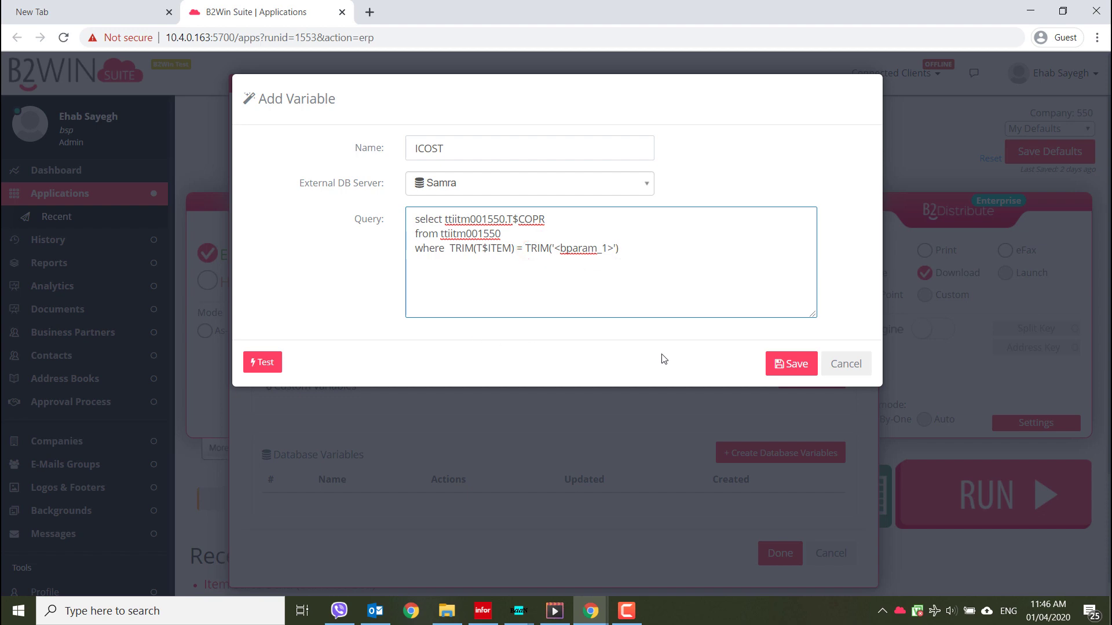
{"action": "left_click", "coordinate": [786, 370]}
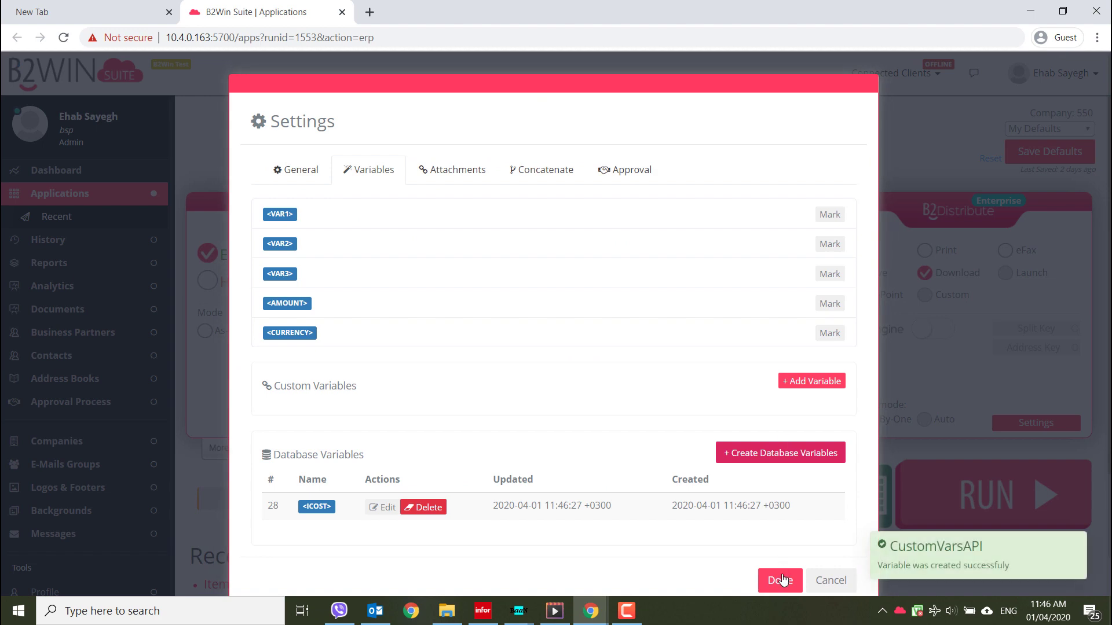
{"action": "left_click", "coordinate": [782, 579]}
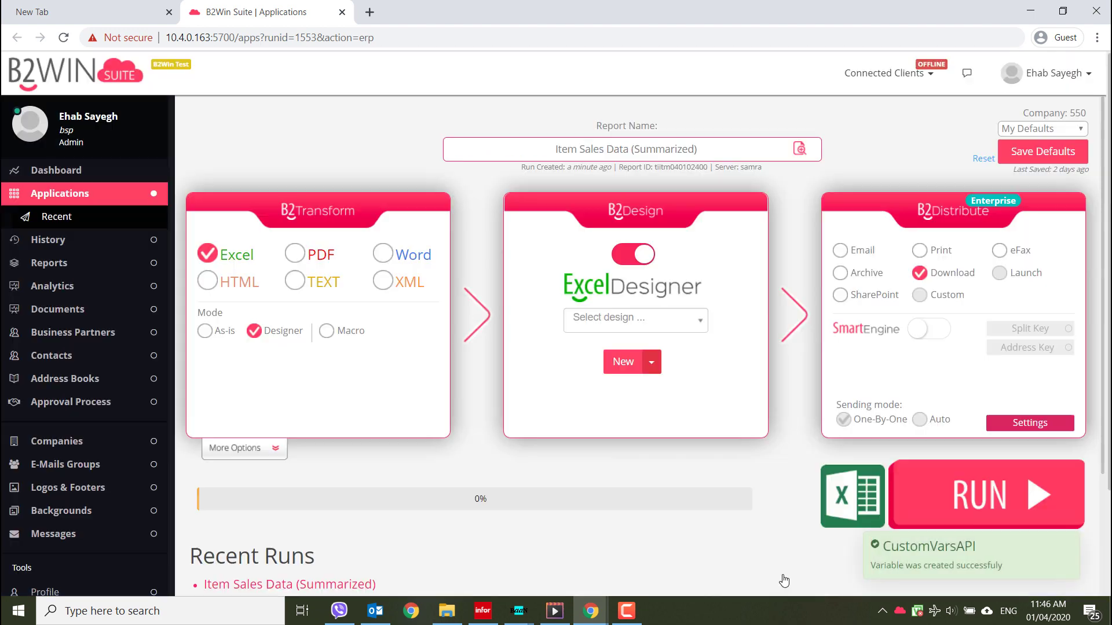
{"action": "left_click", "coordinate": [1045, 153]}
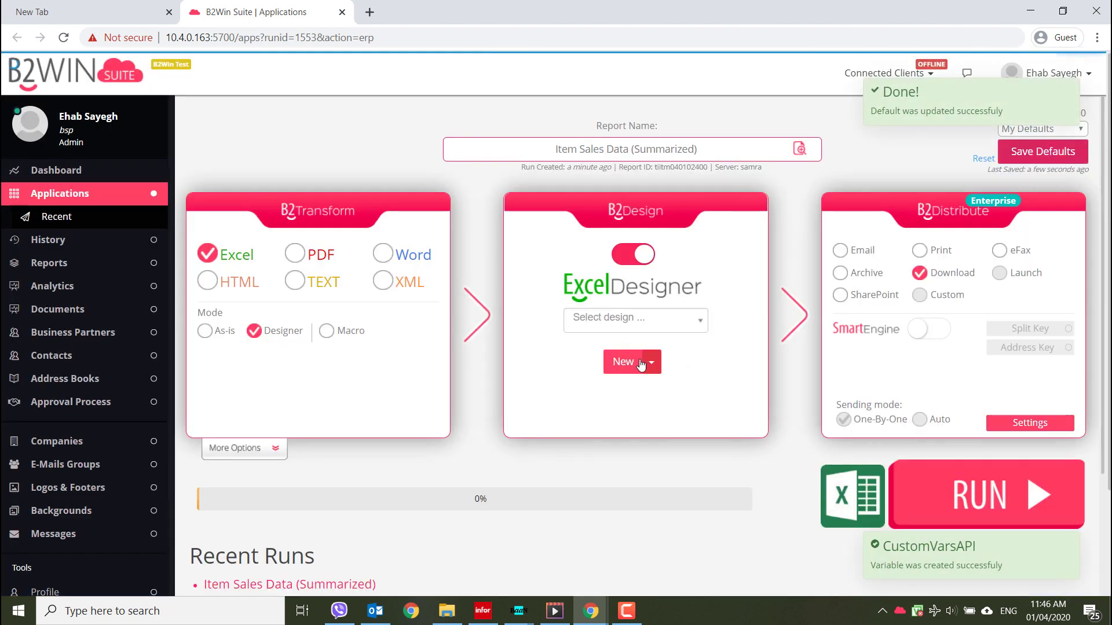
Create a new Excel design for the report, expand the design preview and delete the Suggested Retail Price column
{"action": "left_click", "coordinate": [620, 363]}
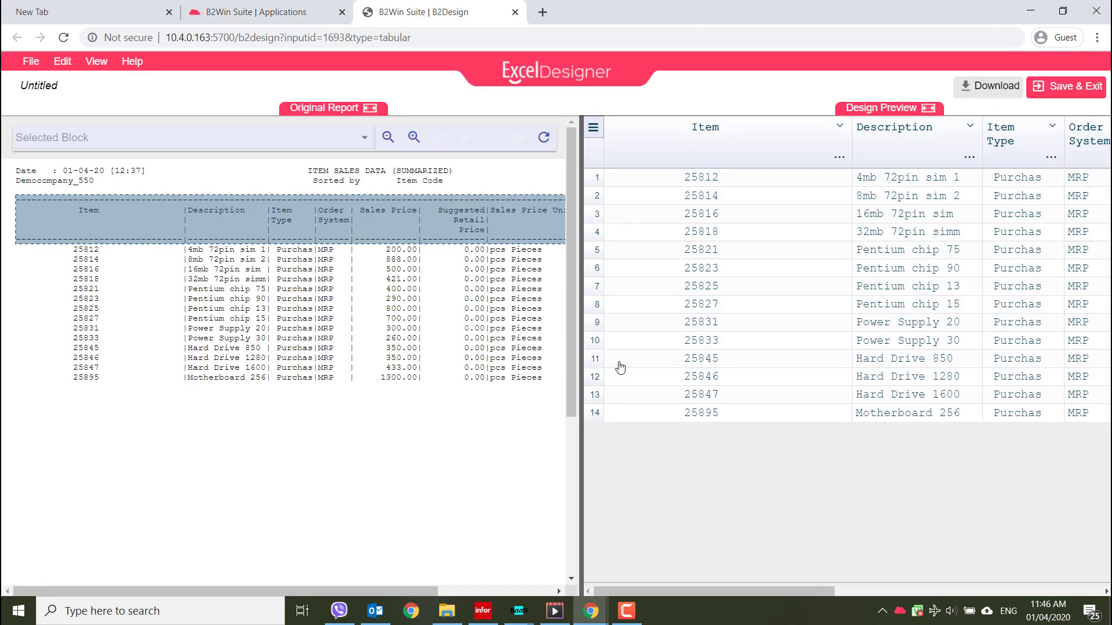
{"action": "left_click", "coordinate": [929, 108]}
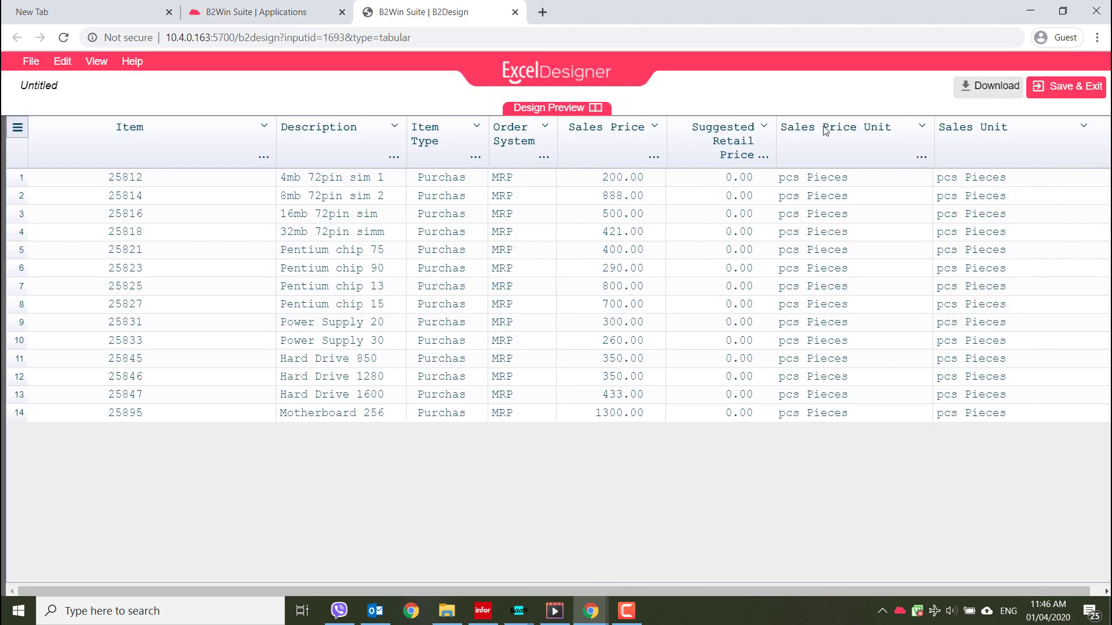
{"action": "left_click", "coordinate": [765, 127]}
{"action": "left_click", "coordinate": [670, 181]}
Add a column after Sales Price filled by the variable <ICOST>, with Col #1 - Item as Parameter 1
{"action": "left_click", "coordinate": [654, 127]}
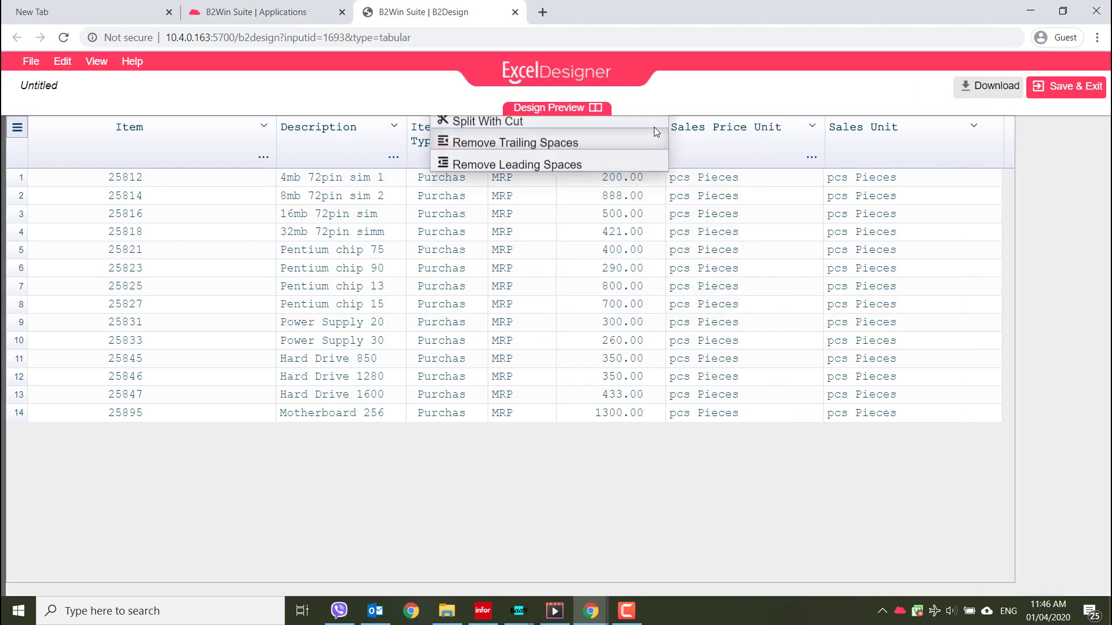
{"action": "left_click", "coordinate": [596, 251]}
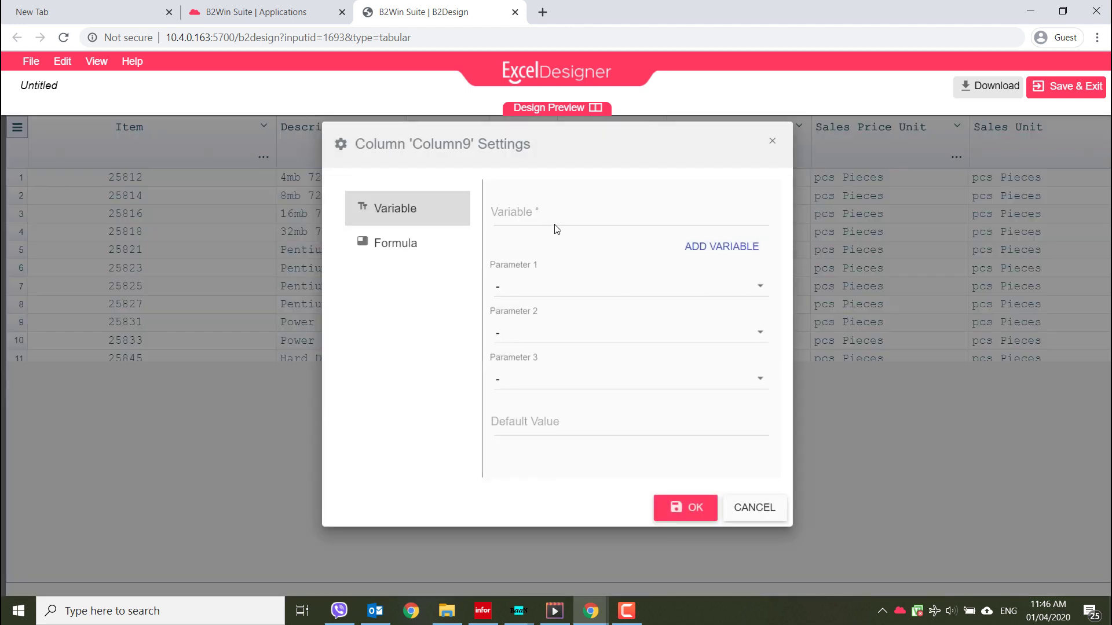
{"action": "left_click", "coordinate": [544, 214]}
{"action": "type", "text": "<ICOST>"}
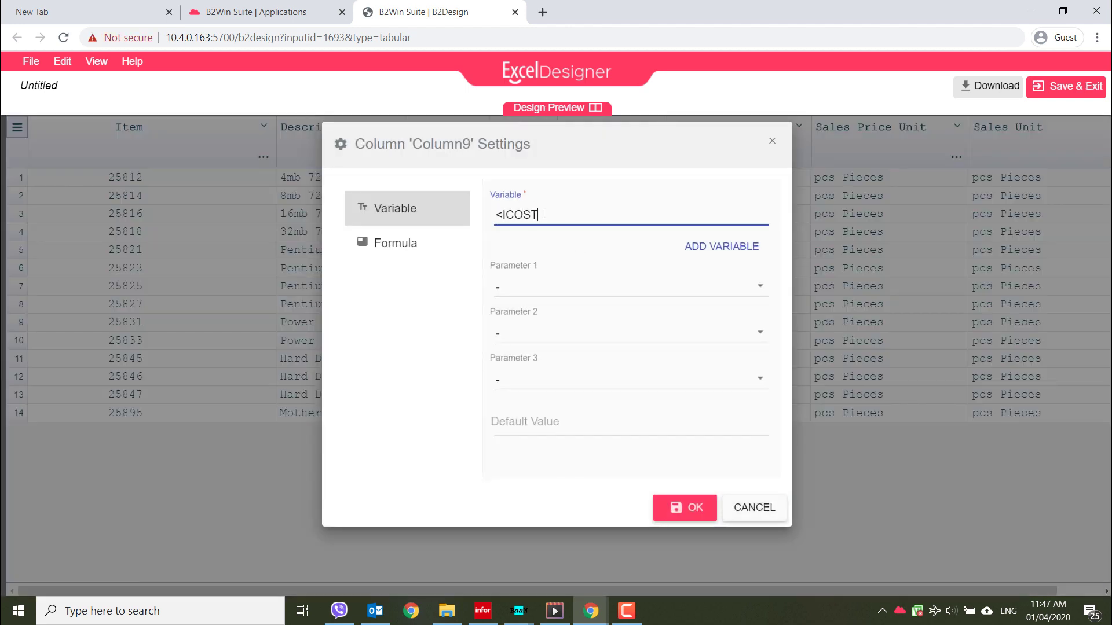
{"action": "left_click", "coordinate": [531, 288]}
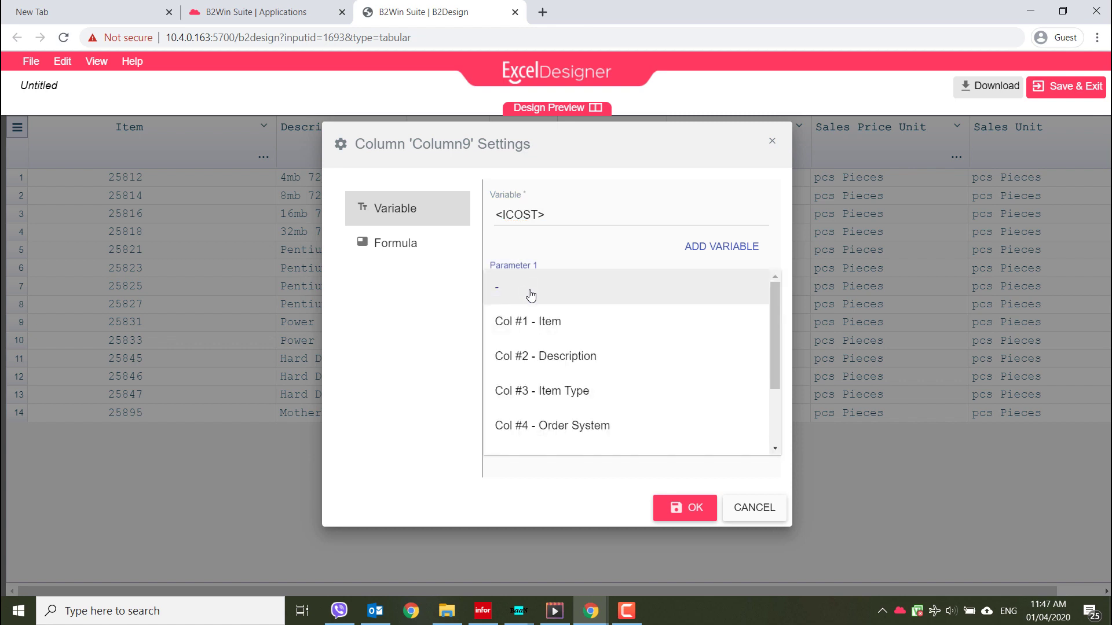
{"action": "left_click", "coordinate": [531, 318]}
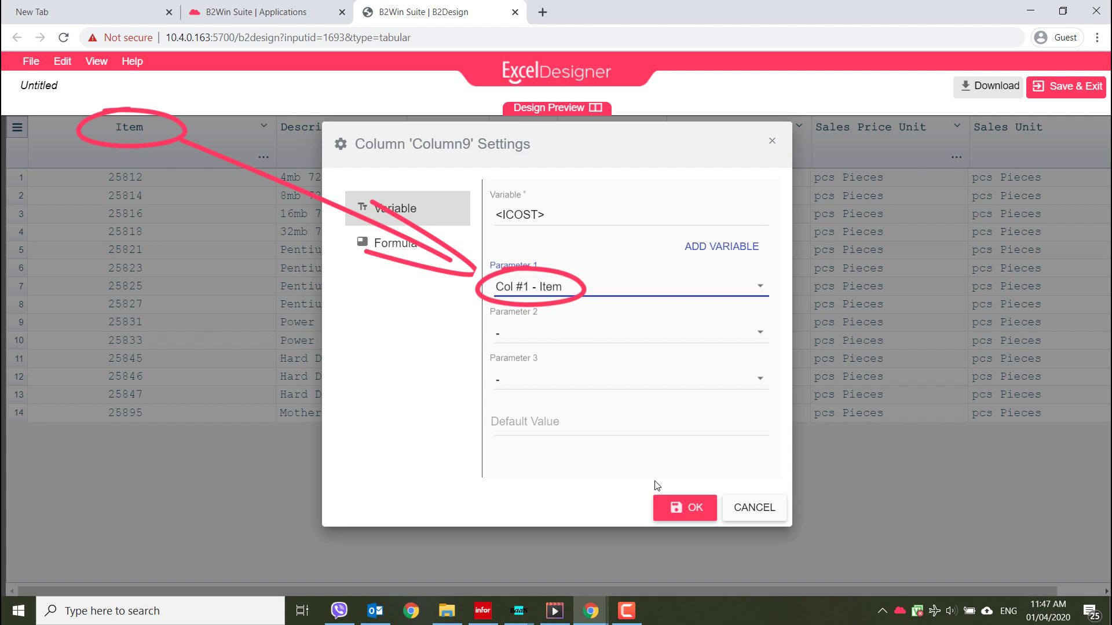
{"action": "left_click", "coordinate": [692, 508]}
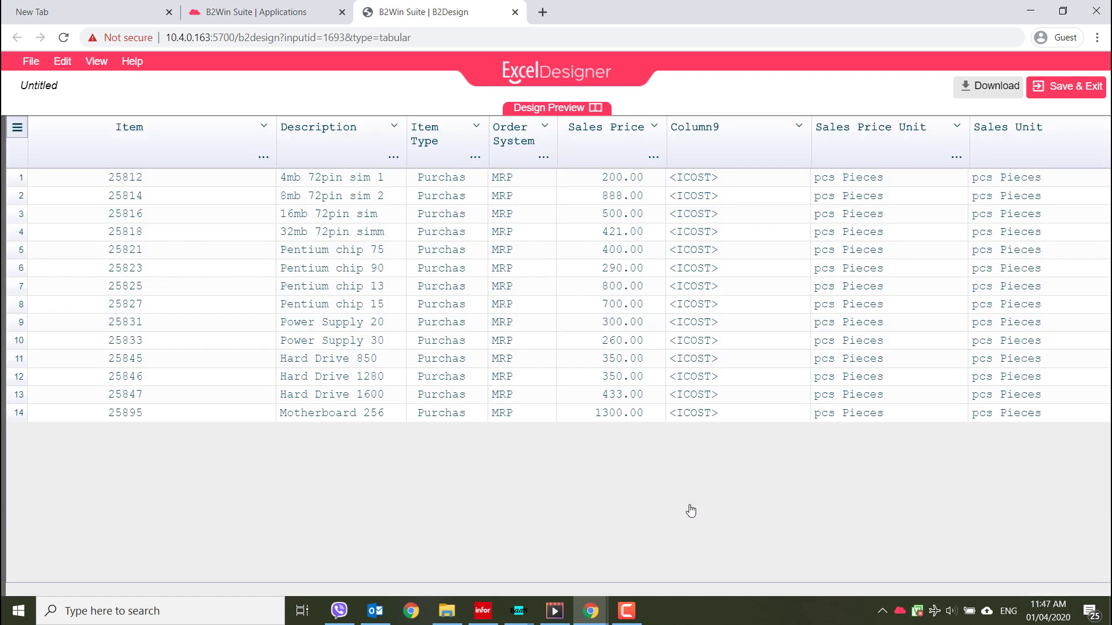
Set the <ICOST> column's data type to Number with 2 decimal places and rename it Cost Price
{"action": "left_click", "coordinate": [800, 127]}
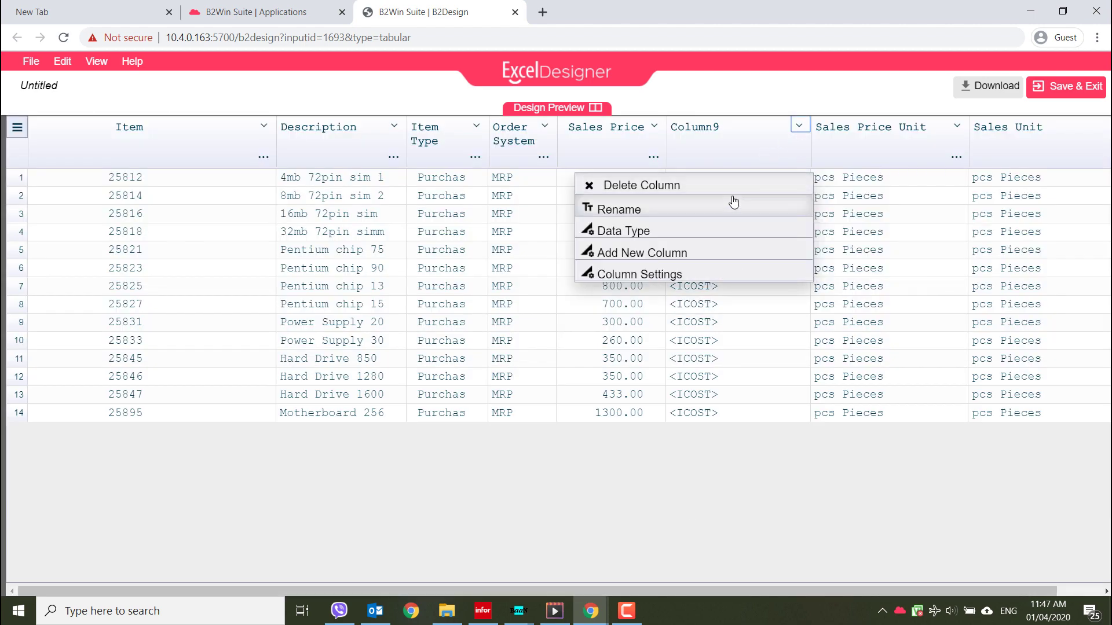
{"action": "left_click", "coordinate": [725, 225]}
{"action": "left_click", "coordinate": [360, 231]}
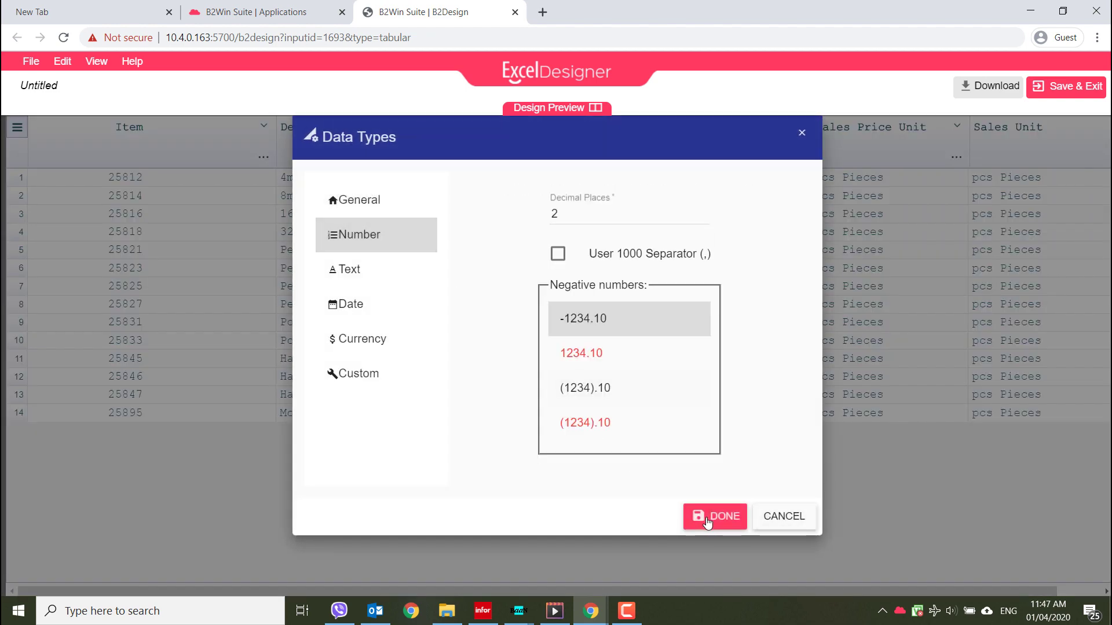
{"action": "left_click", "coordinate": [712, 516]}
{"action": "left_click", "coordinate": [699, 206]}
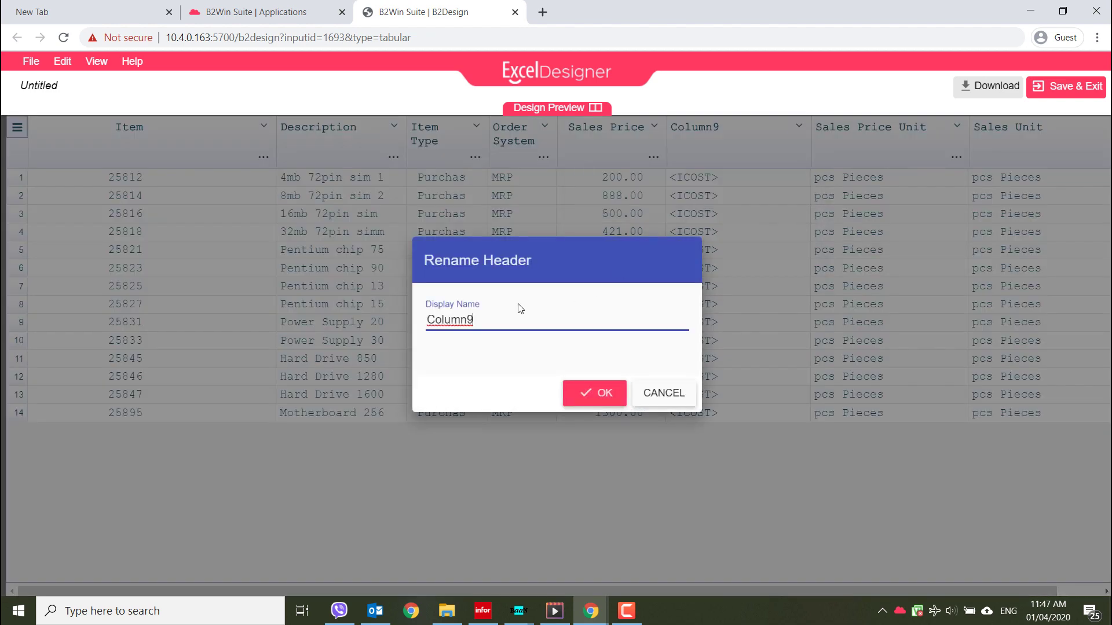
{"action": "left_click_drag", "start_coordinate": [516, 315], "coordinate": [395, 322]}
{"action": "type", "text": "Cost Price"}
{"action": "left_click", "coordinate": [615, 396]}
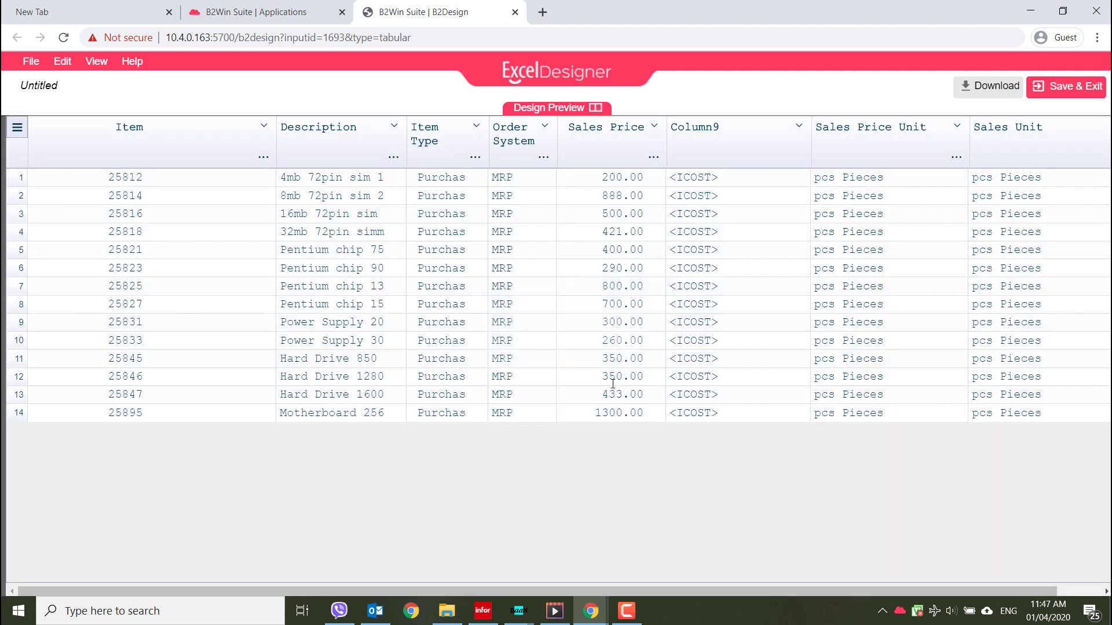
Add a column after Cost Price with the formula Sales Price - Cost Price
{"action": "left_click", "coordinate": [798, 127]}
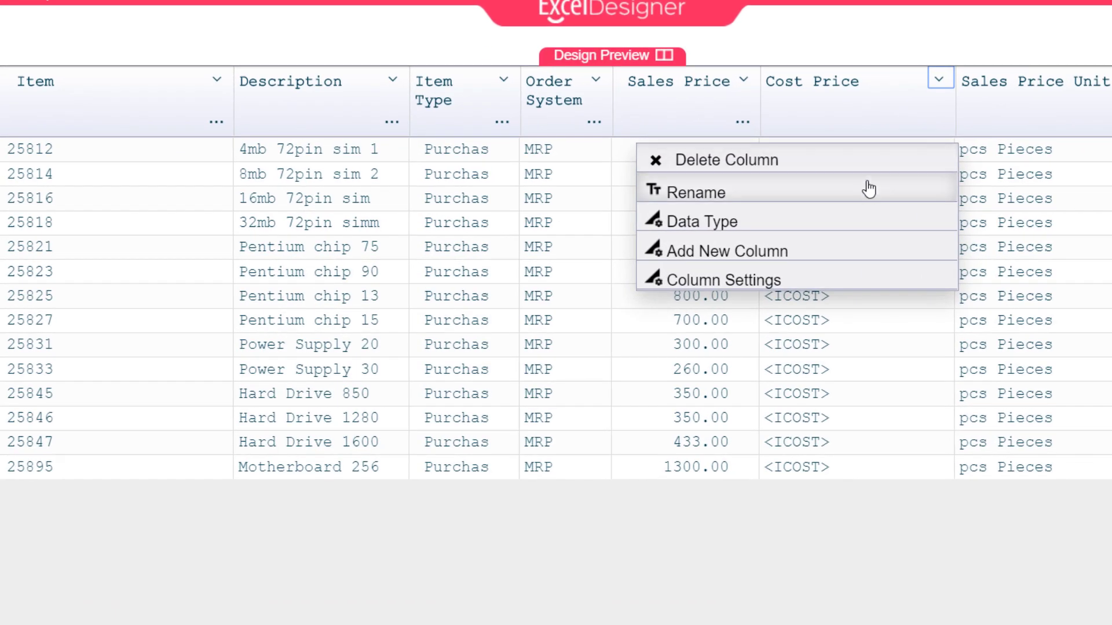
{"action": "left_click", "coordinate": [869, 246]}
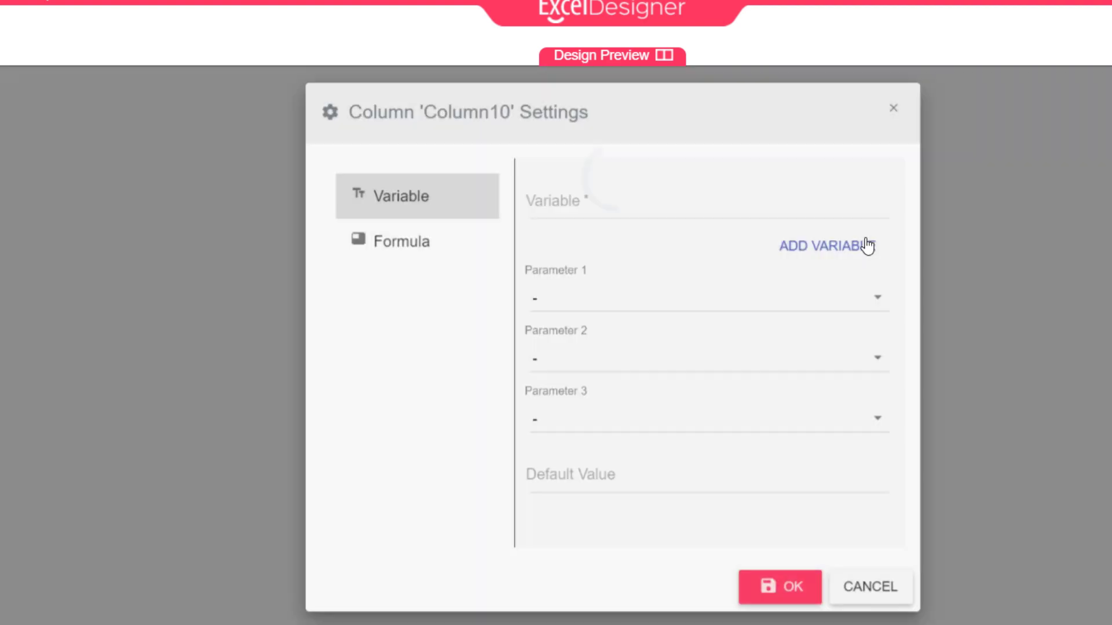
{"action": "left_click", "coordinate": [479, 238]}
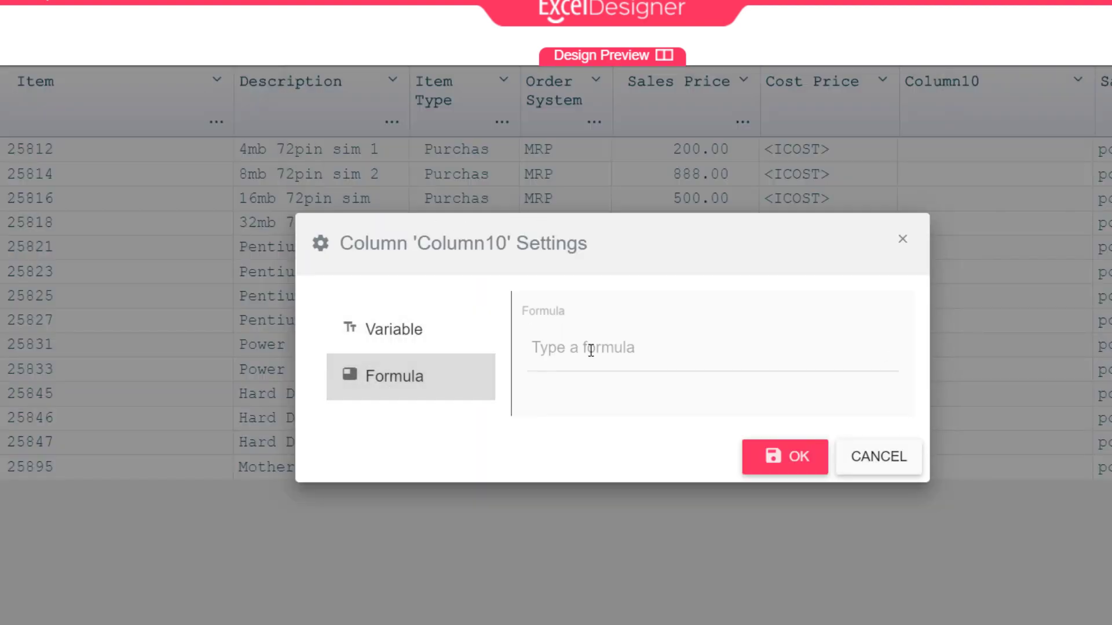
{"action": "left_click", "coordinate": [591, 351]}
{"action": "type", "text": "Sa"}
{"action": "left_click", "coordinate": [612, 391]}
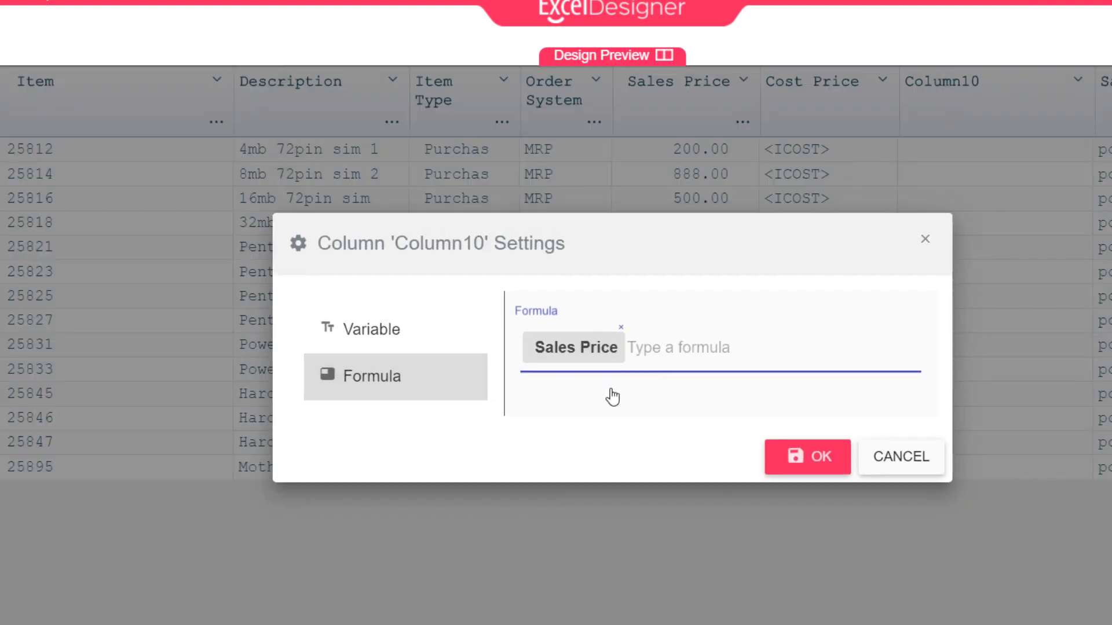
{"action": "type", "text": "-Cos"}
{"action": "left_click", "coordinate": [697, 400]}
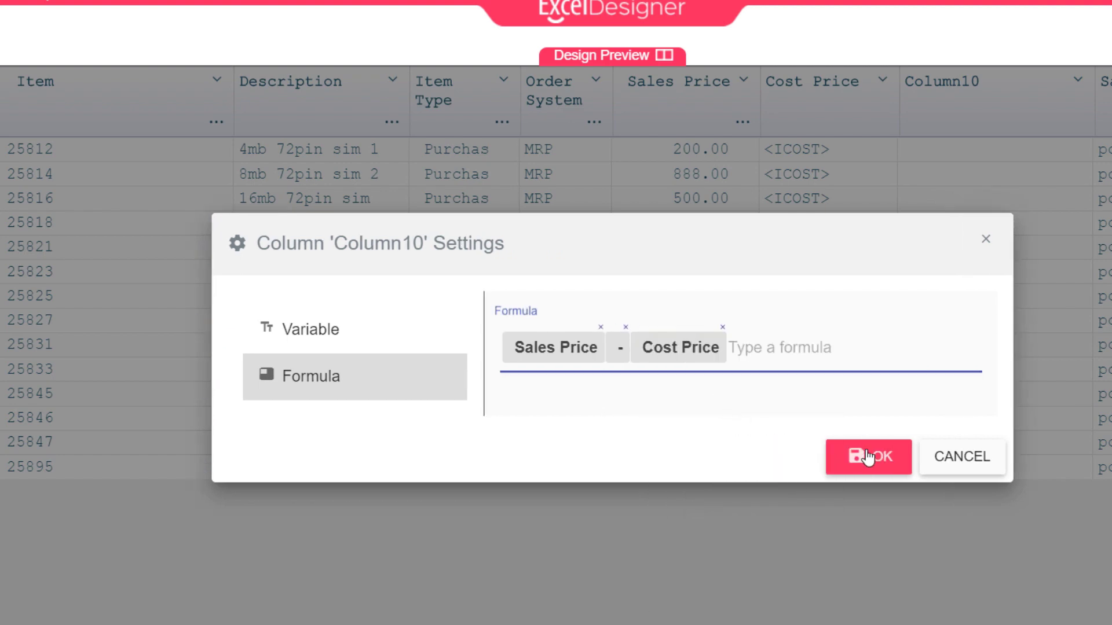
{"action": "left_click", "coordinate": [867, 457]}
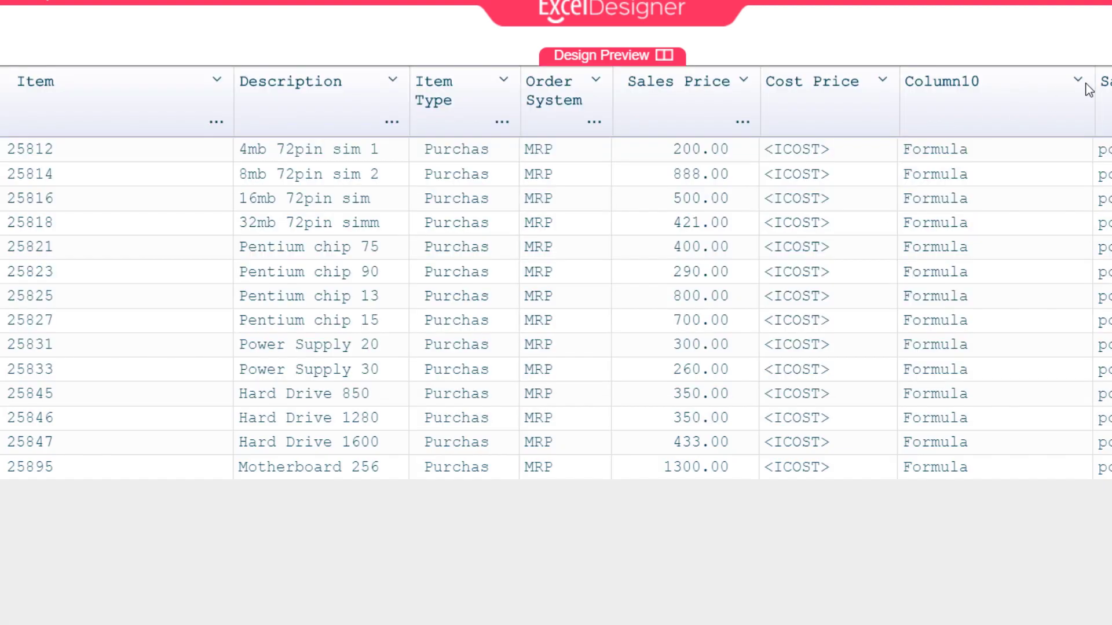
Set the data type of the new formula column (Column10) to Number with 2 decimal places
{"action": "left_click", "coordinate": [1078, 82]}
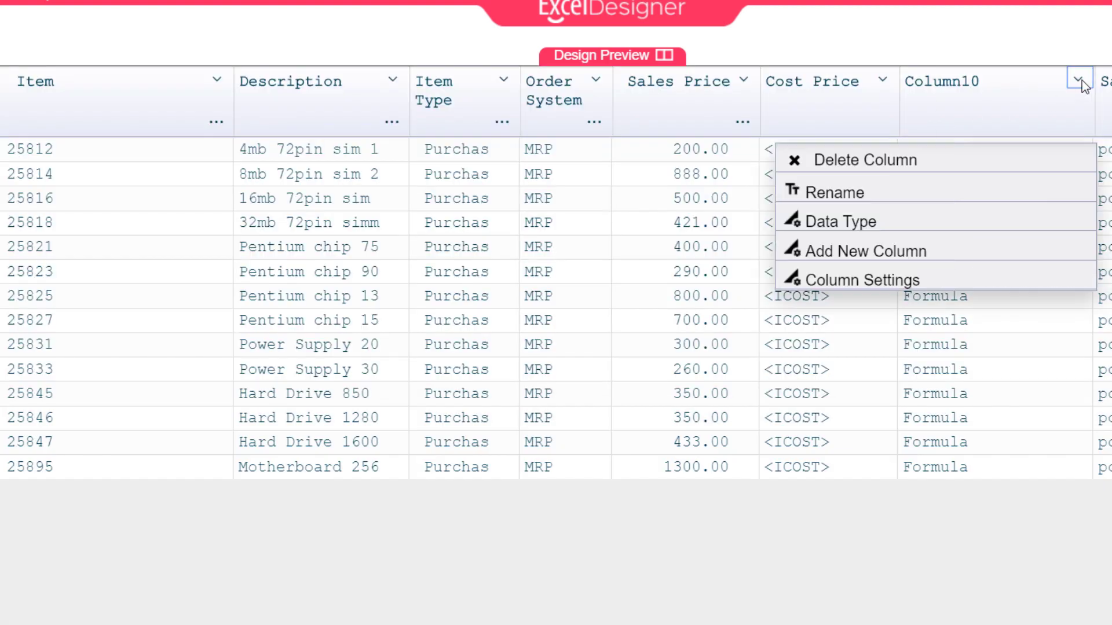
{"action": "left_click", "coordinate": [958, 220]}
{"action": "left_click", "coordinate": [368, 226]}
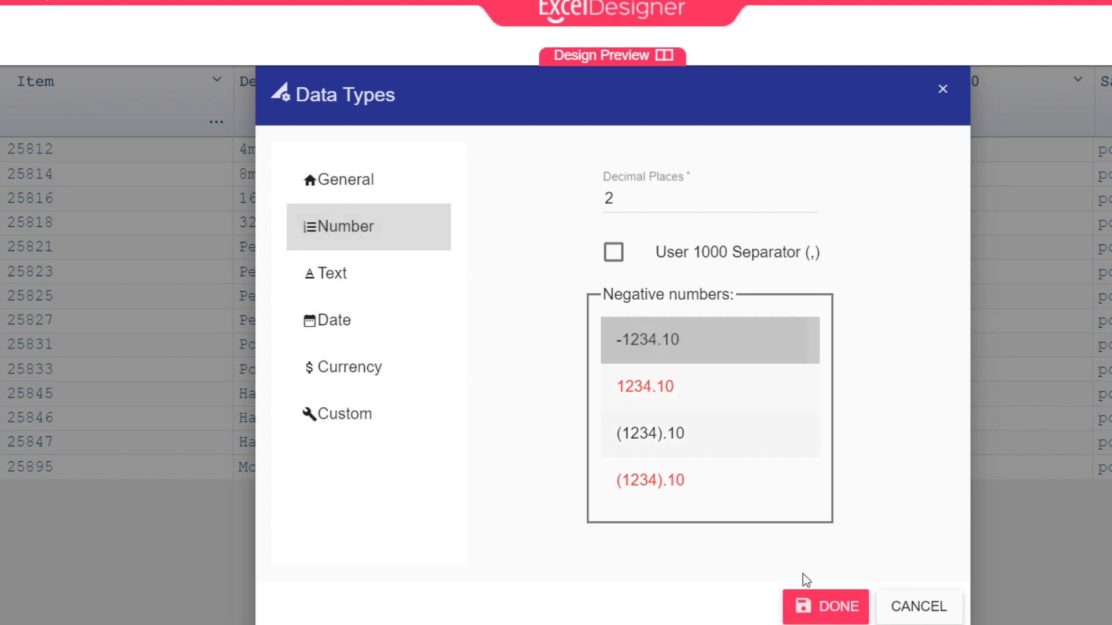
{"action": "left_click", "coordinate": [822, 602]}
Rename the formula column Gross Profit, and save and exit the Excel design
{"action": "left_click", "coordinate": [1078, 81]}
{"action": "left_click", "coordinate": [837, 190]}
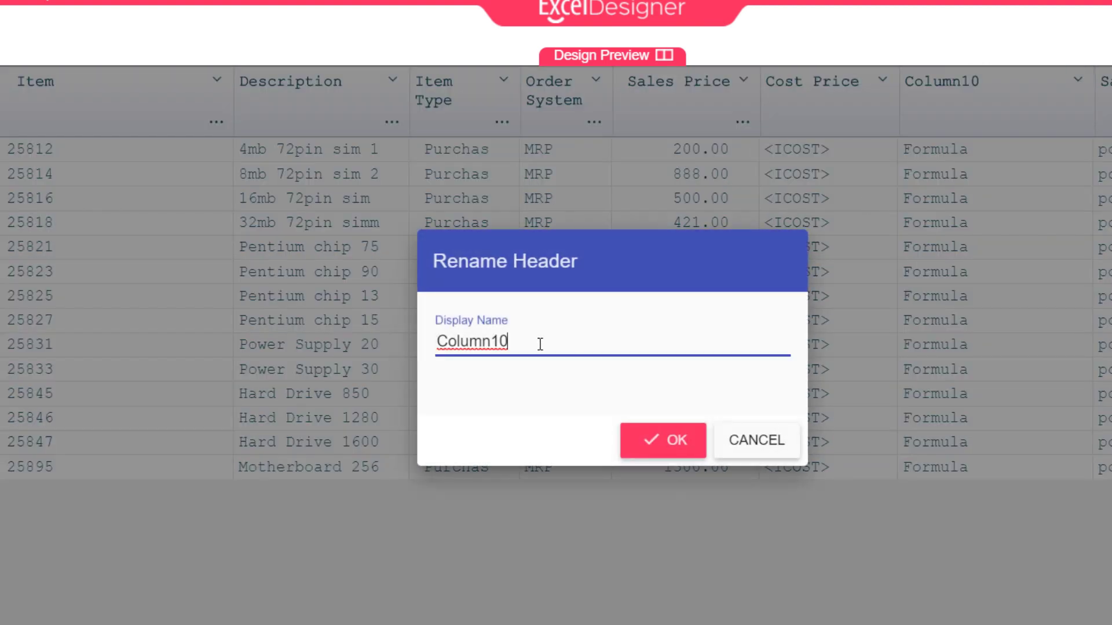
{"action": "type", "text": "Gross Profit"}
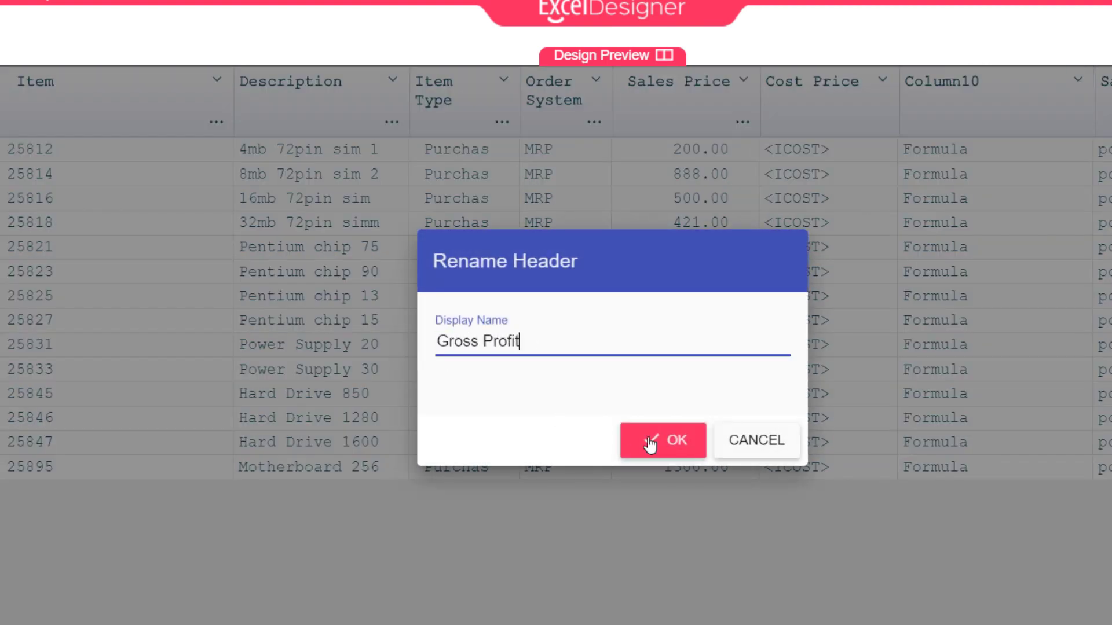
{"action": "left_click", "coordinate": [652, 440]}
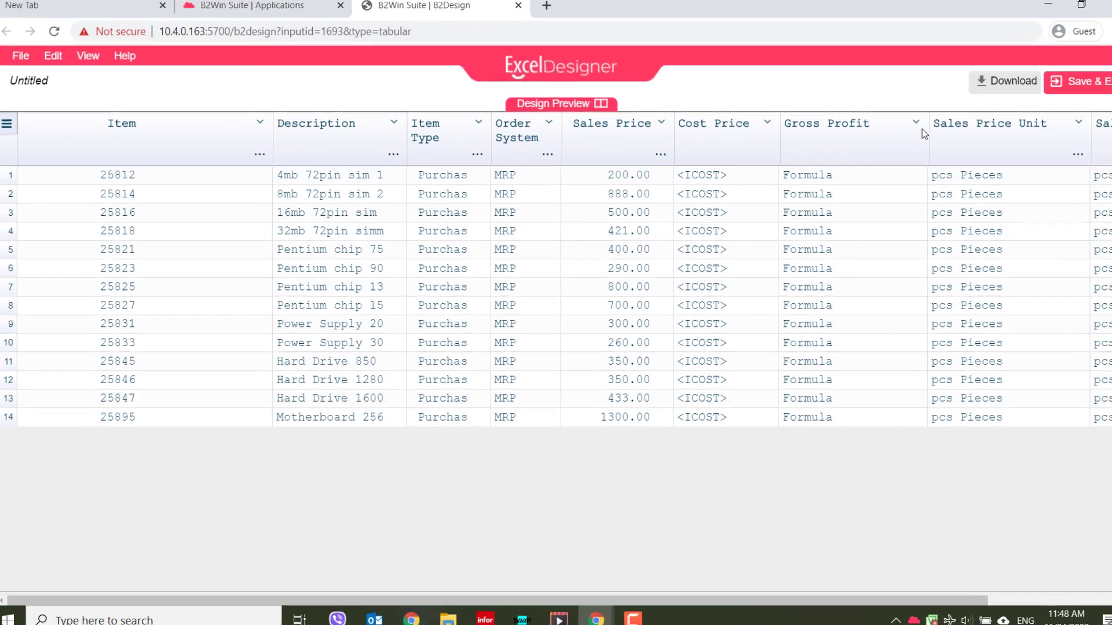
{"action": "left_click", "coordinate": [1086, 81]}
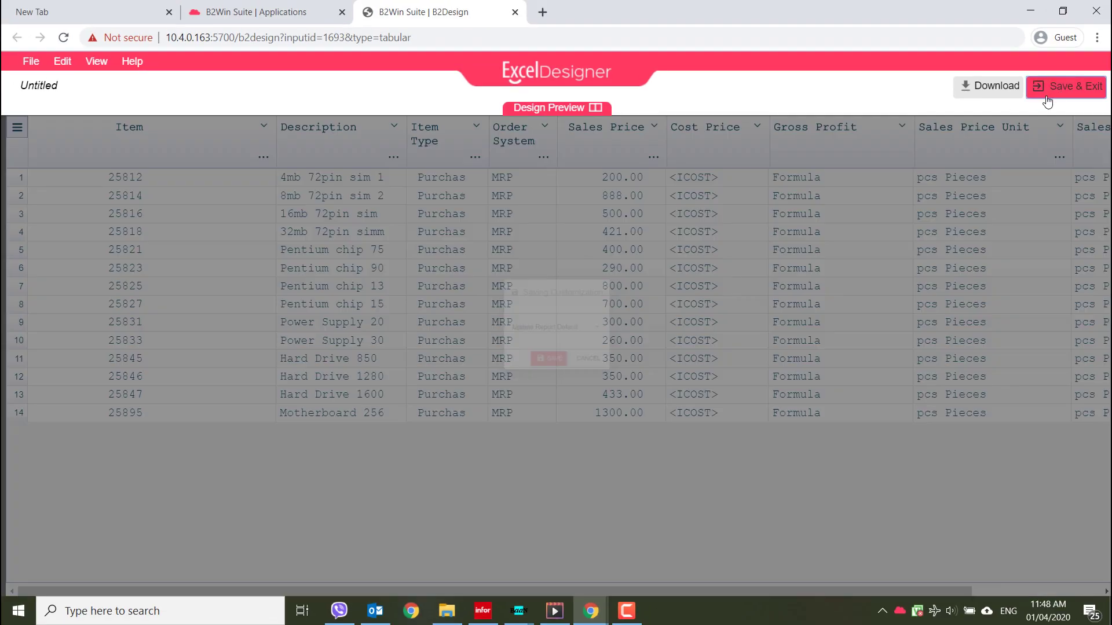
{"action": "left_click", "coordinate": [553, 385]}
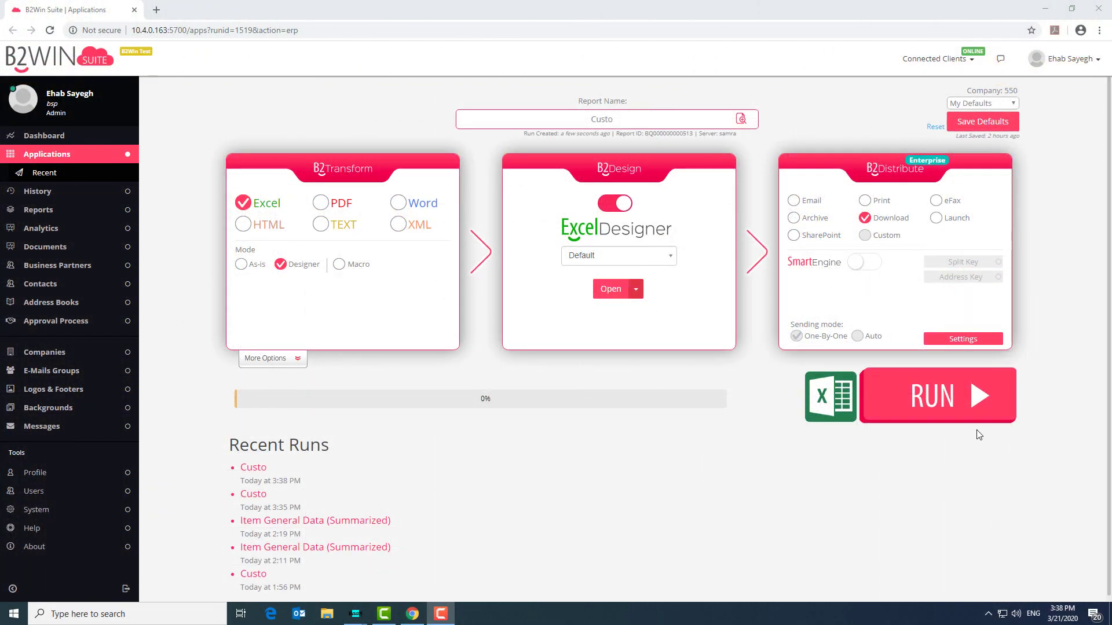
Preview the contents of the Custo report and close the preview
{"action": "left_click", "coordinate": [742, 124]}
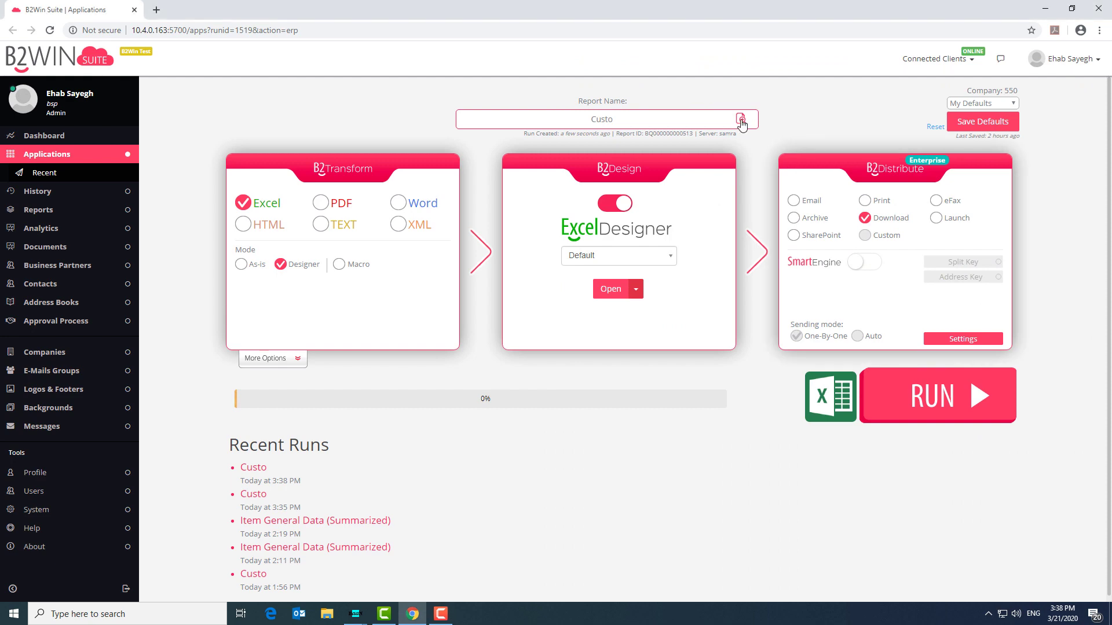
{"action": "left_click", "coordinate": [741, 121]}
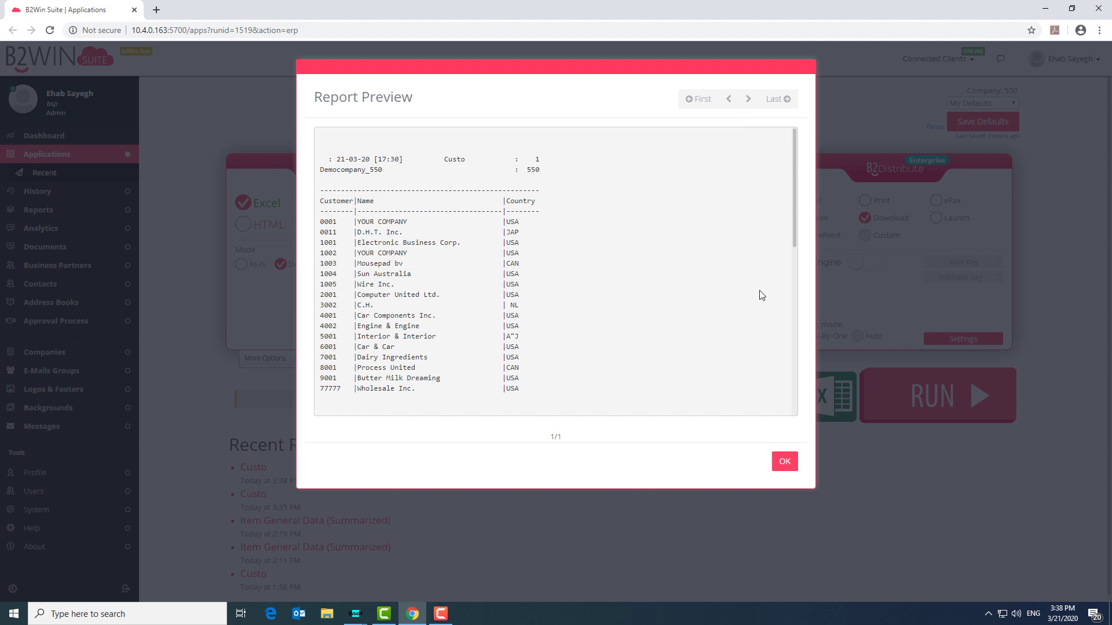
{"action": "left_click", "coordinate": [785, 463]}
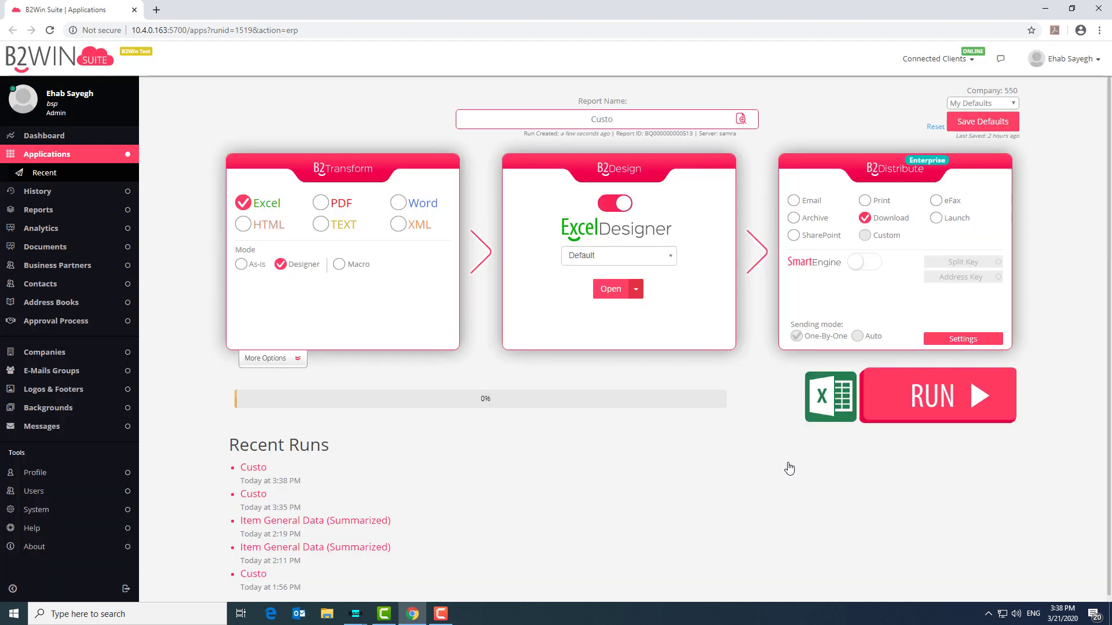
Review the queries of the database variables S20, S19 and S18 in the distribution settings, saving each one
{"action": "left_click", "coordinate": [961, 339]}
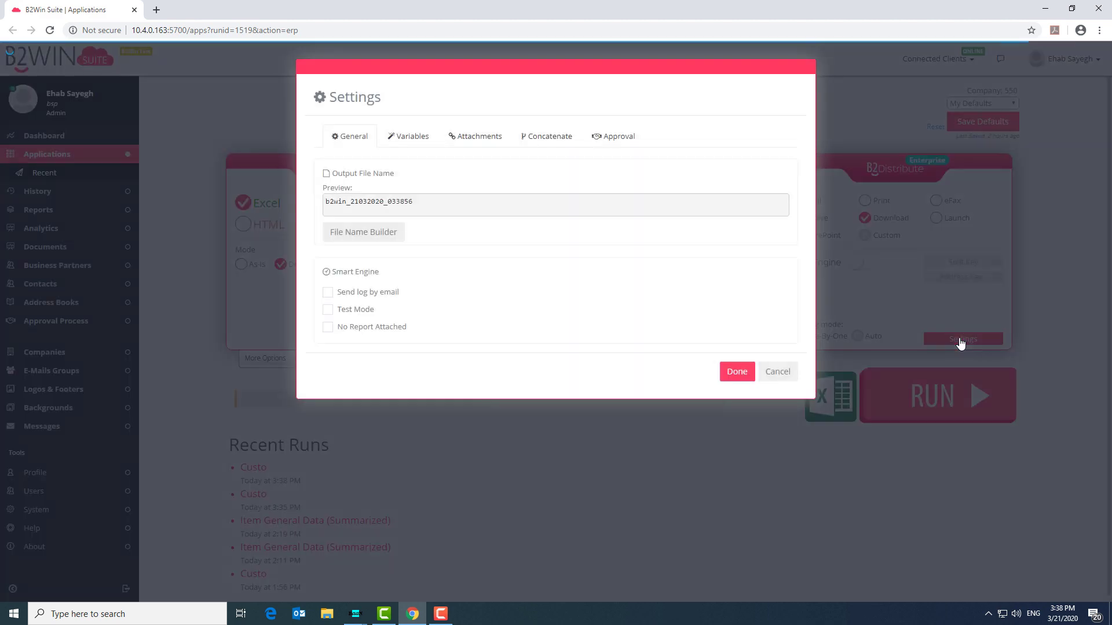
{"action": "left_click", "coordinate": [405, 139]}
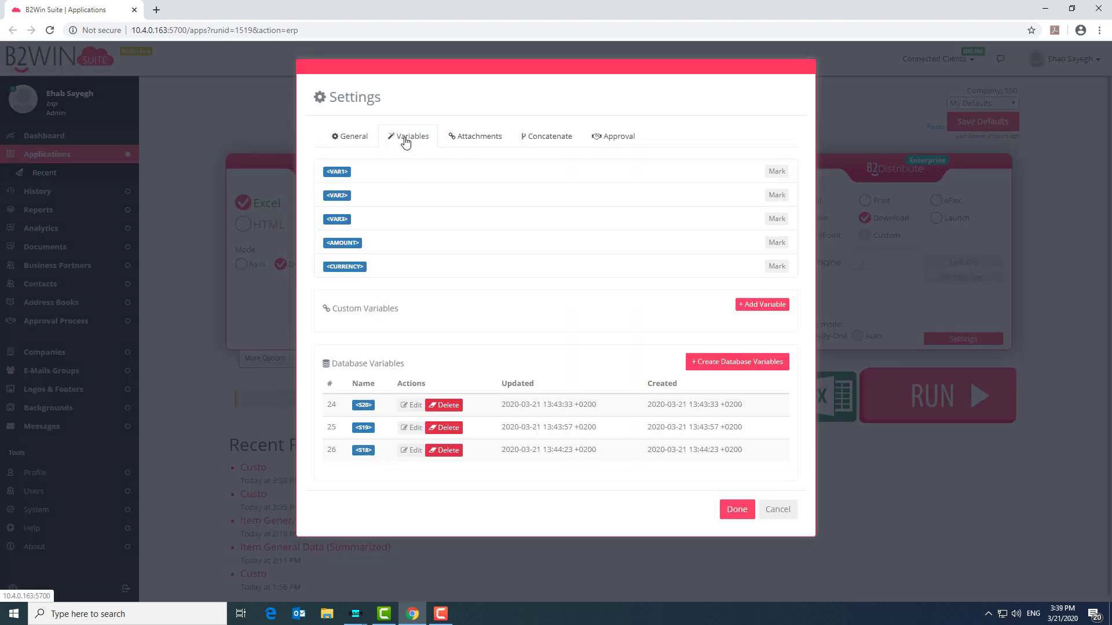
{"action": "left_click", "coordinate": [412, 406]}
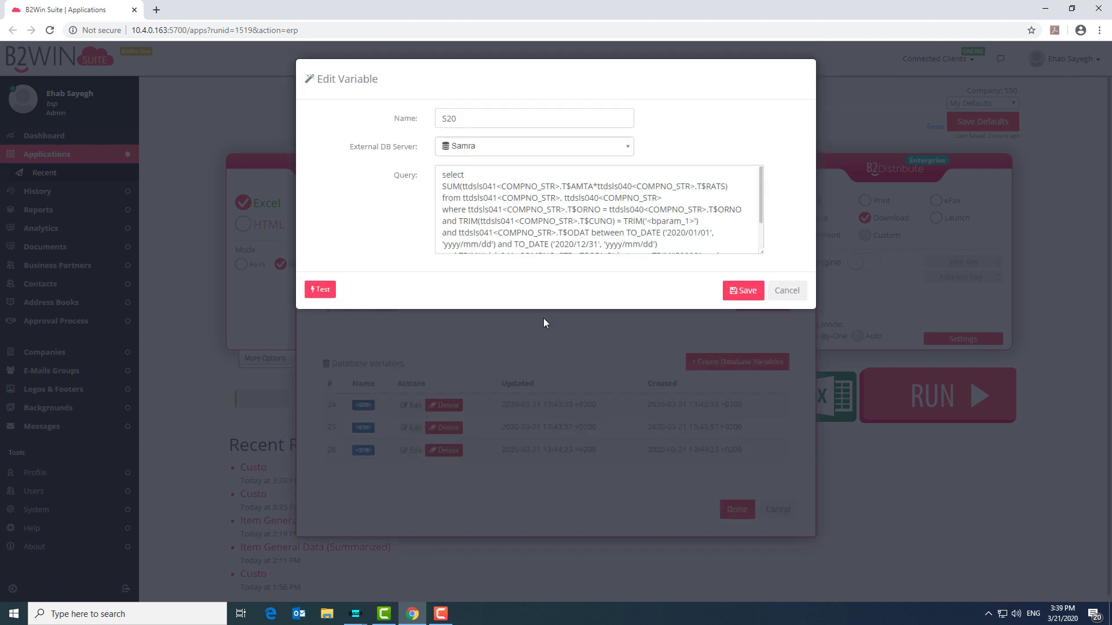
{"action": "left_click", "coordinate": [744, 293]}
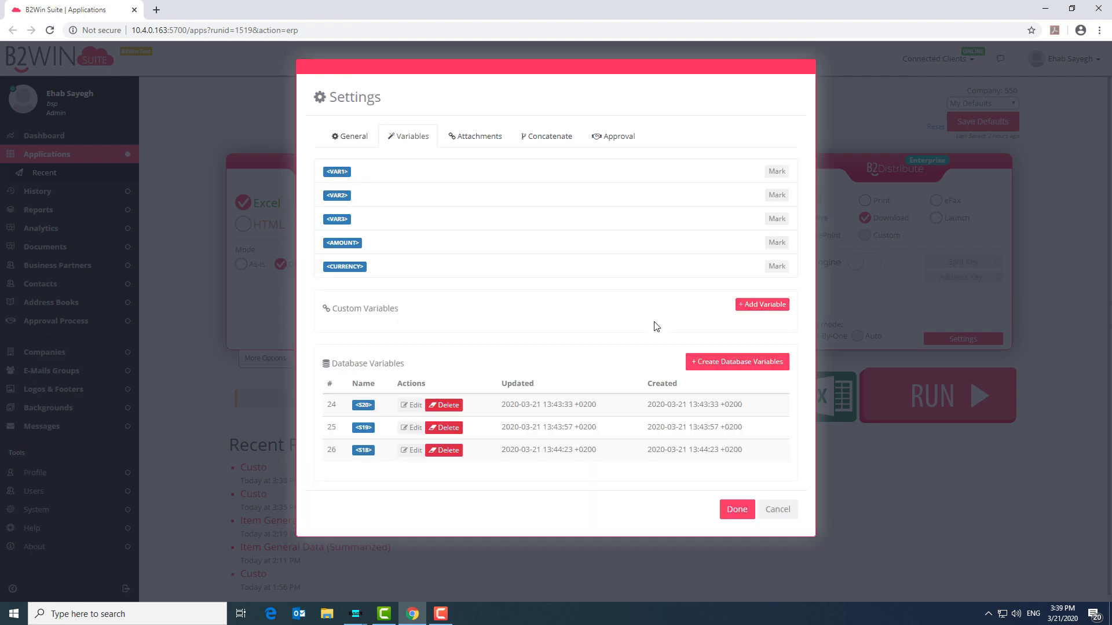
{"action": "left_click", "coordinate": [416, 432]}
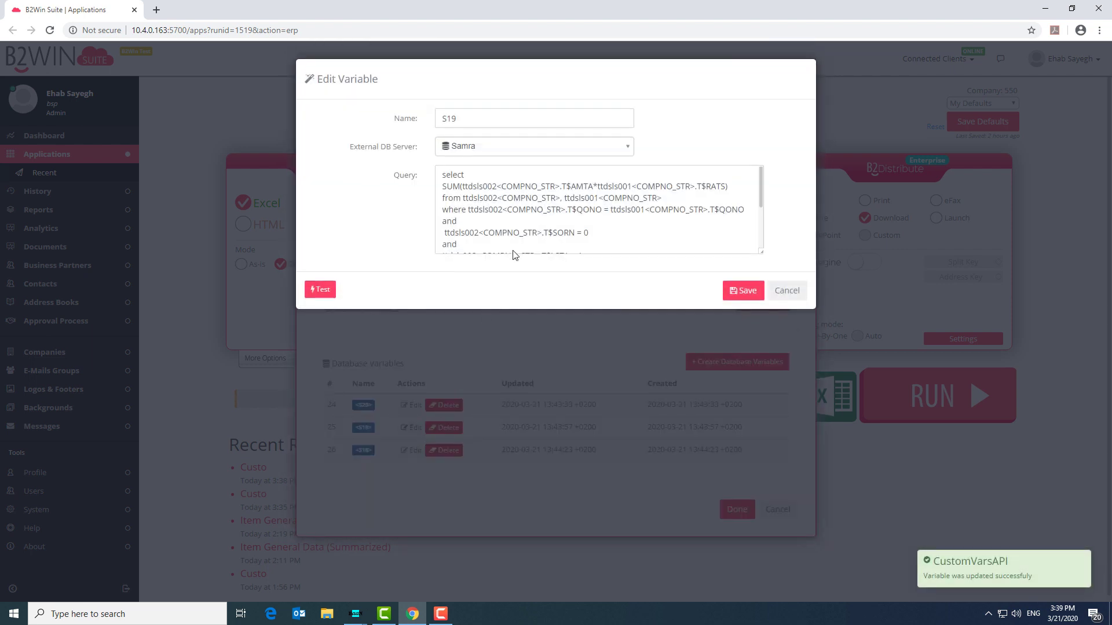
{"action": "left_click", "coordinate": [747, 296]}
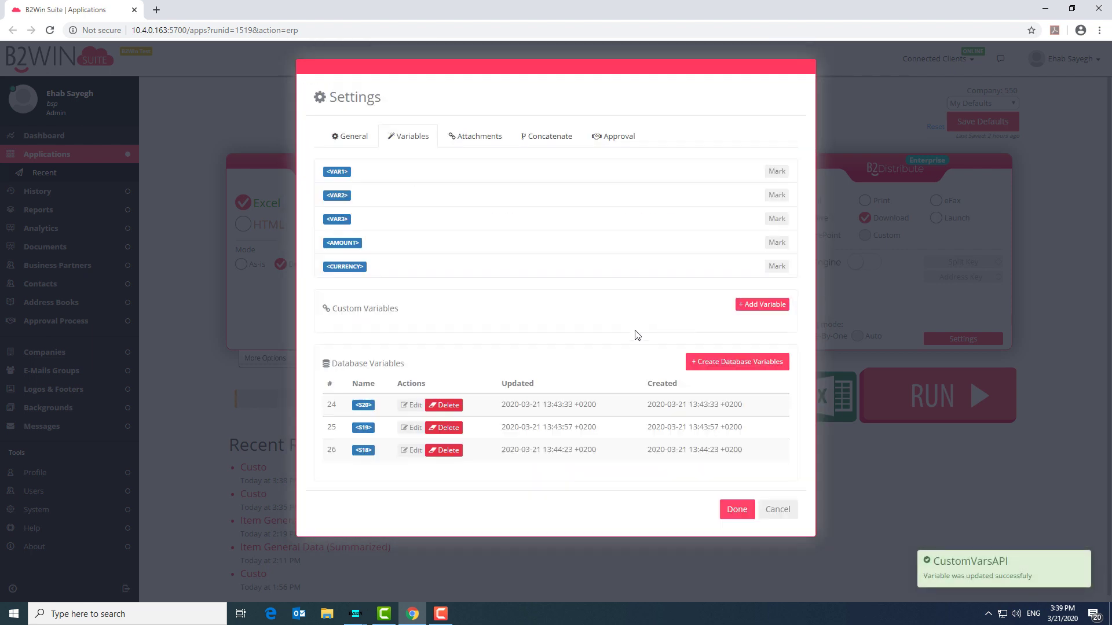
{"action": "left_click", "coordinate": [415, 451]}
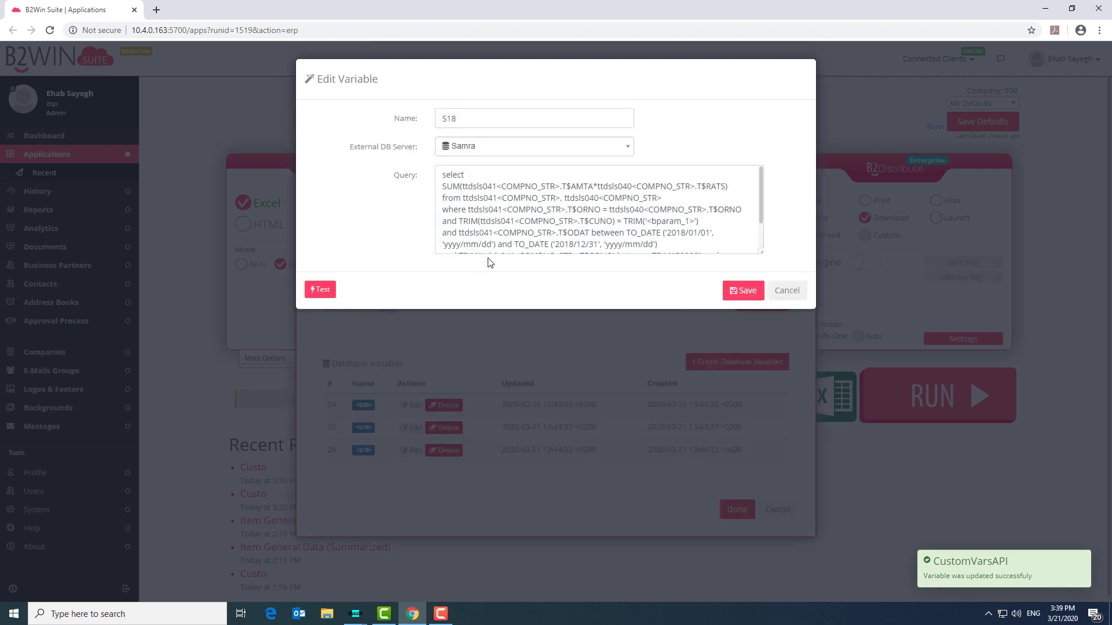
{"action": "left_click", "coordinate": [738, 291]}
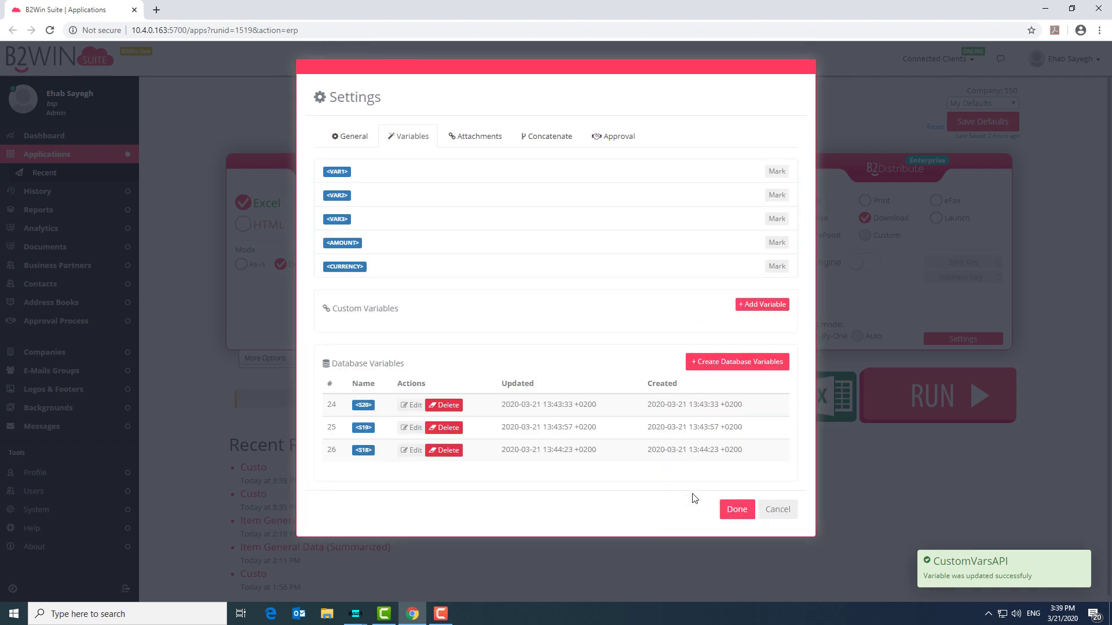
{"action": "left_click", "coordinate": [737, 510]}
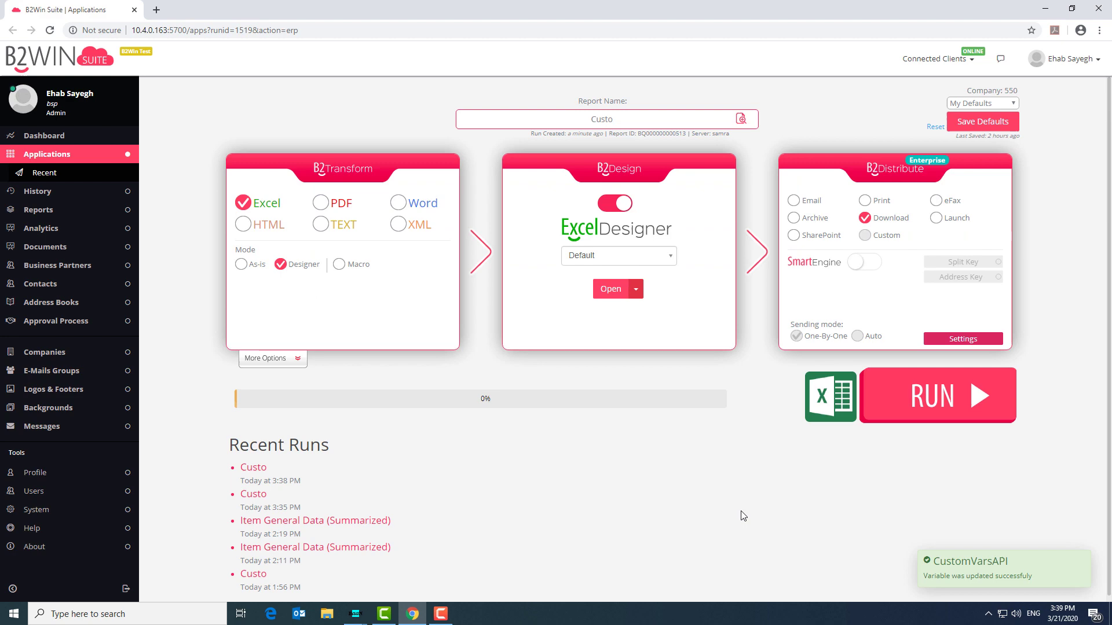
Run the Custo report with Download output, open the downloaded Excel workbook to inspect the yearly sales columns, and close it
{"action": "left_click", "coordinate": [926, 398]}
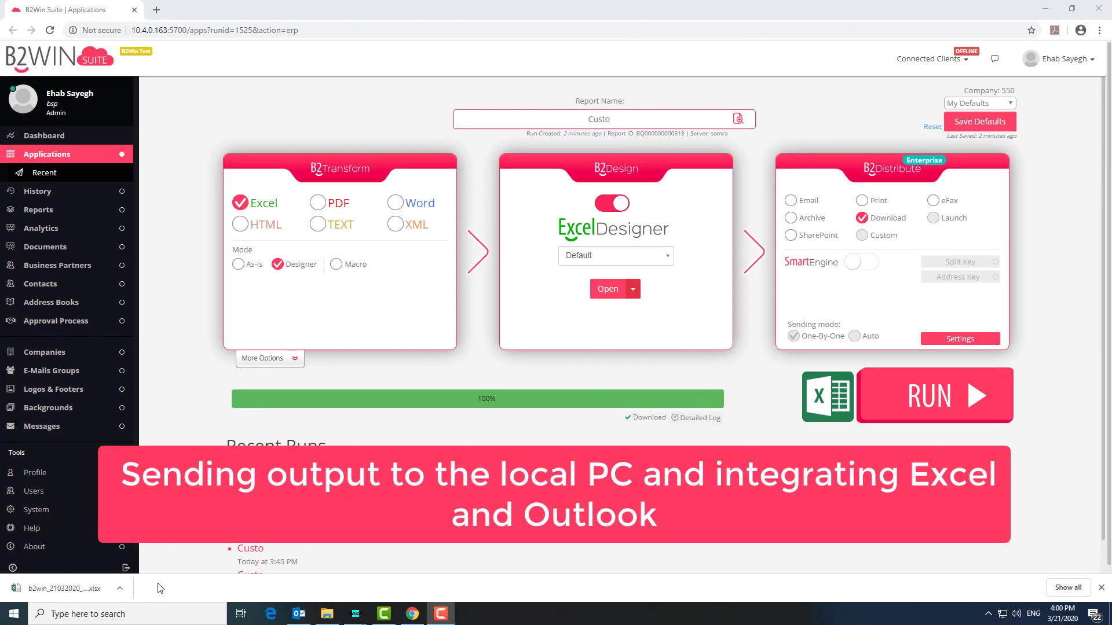
{"action": "left_click", "coordinate": [84, 589]}
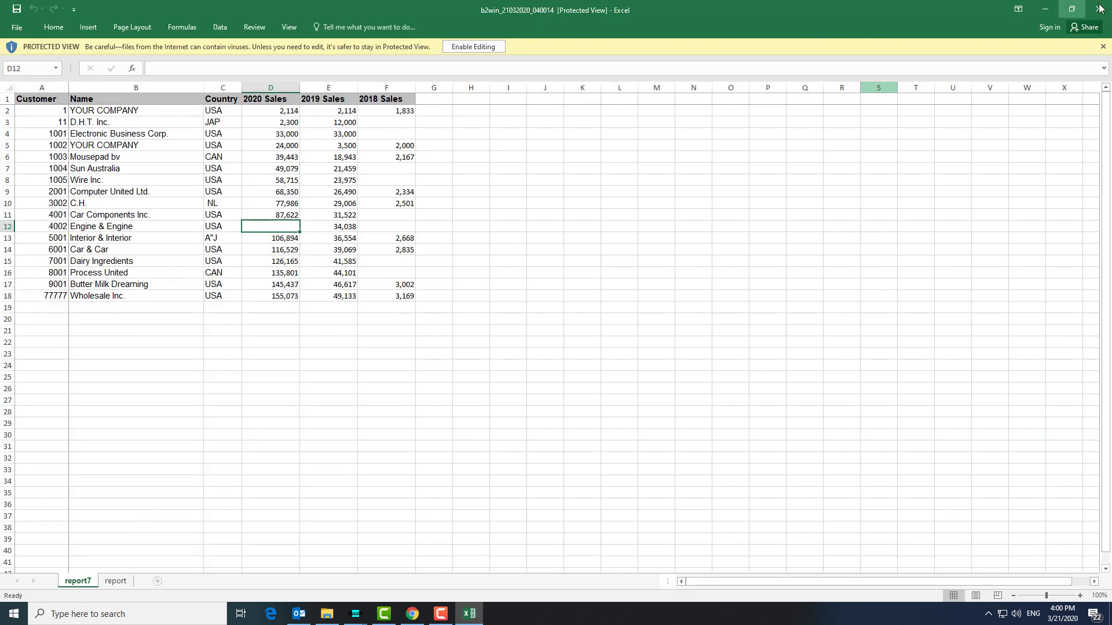
{"action": "left_click", "coordinate": [1099, 9]}
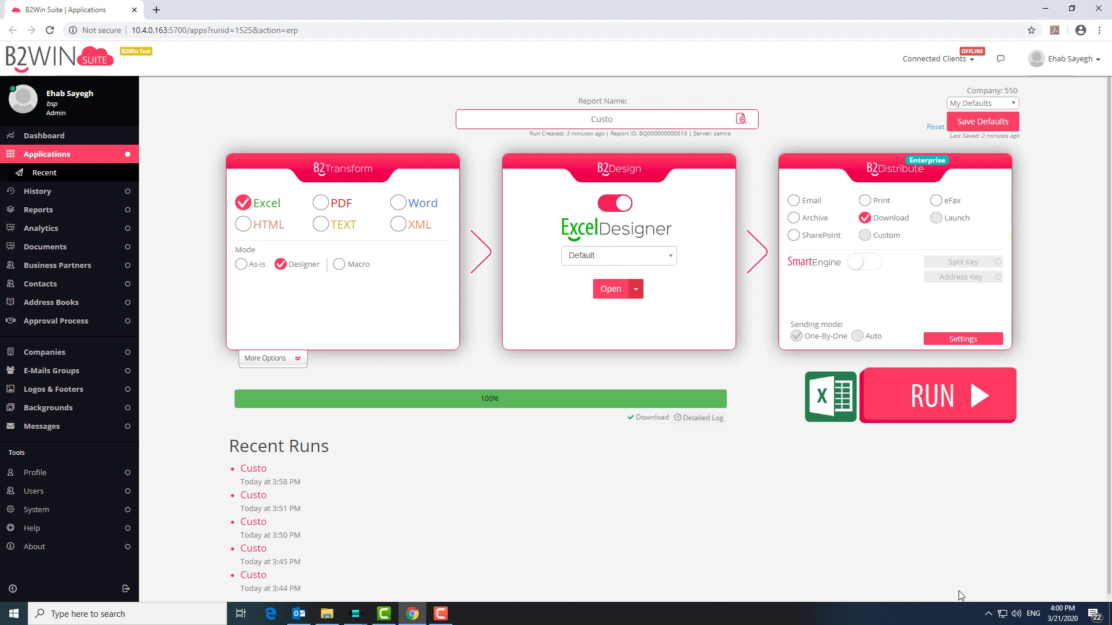
Open the local B2Win Client, connect it to the B2Win server with the remembered login, and close its window
{"action": "left_click", "coordinate": [988, 612]}
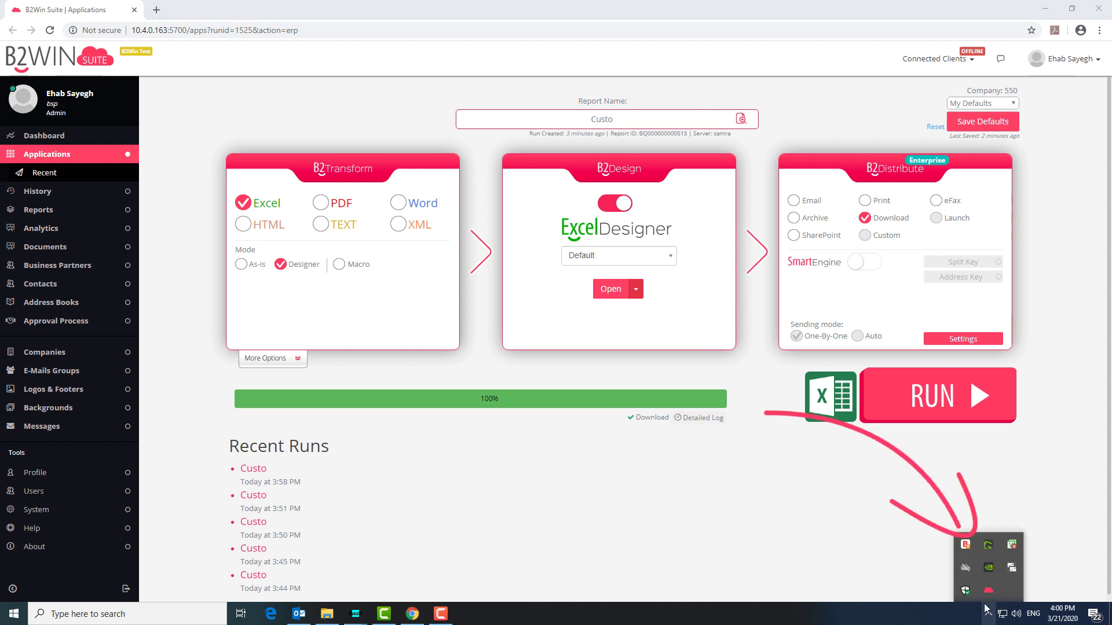
{"action": "right_click", "coordinate": [988, 592]}
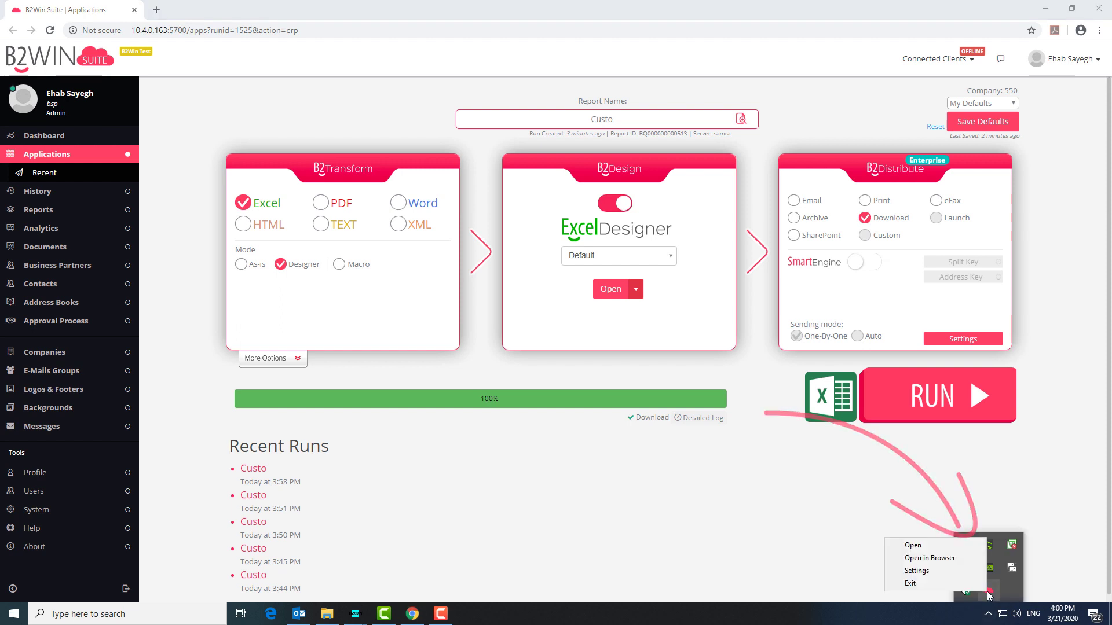
{"action": "left_click", "coordinate": [952, 544]}
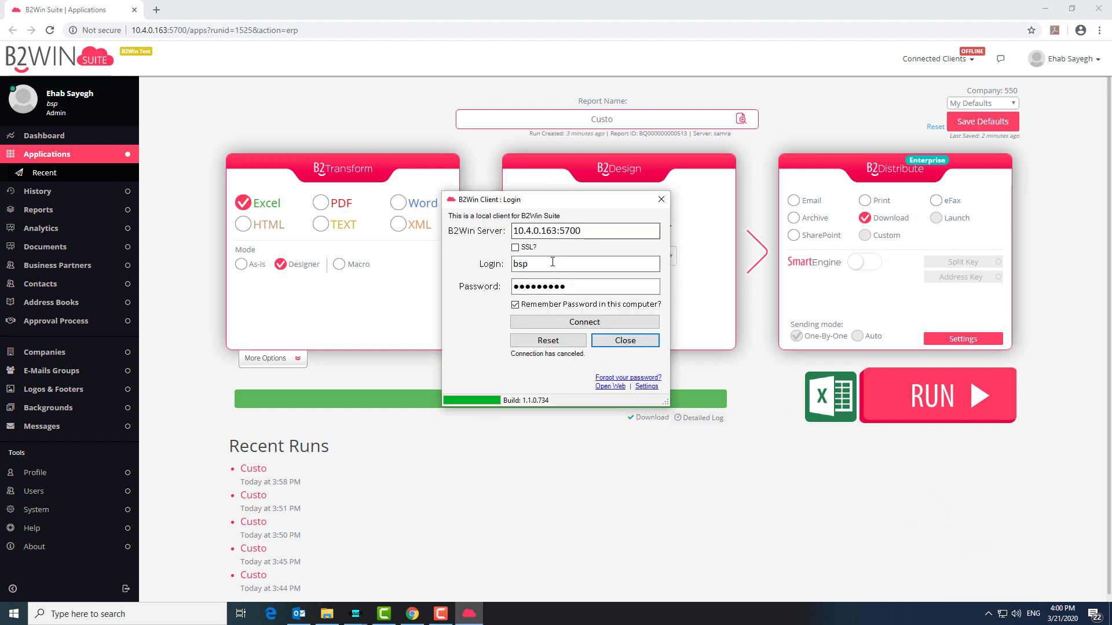
{"action": "left_click", "coordinate": [581, 325]}
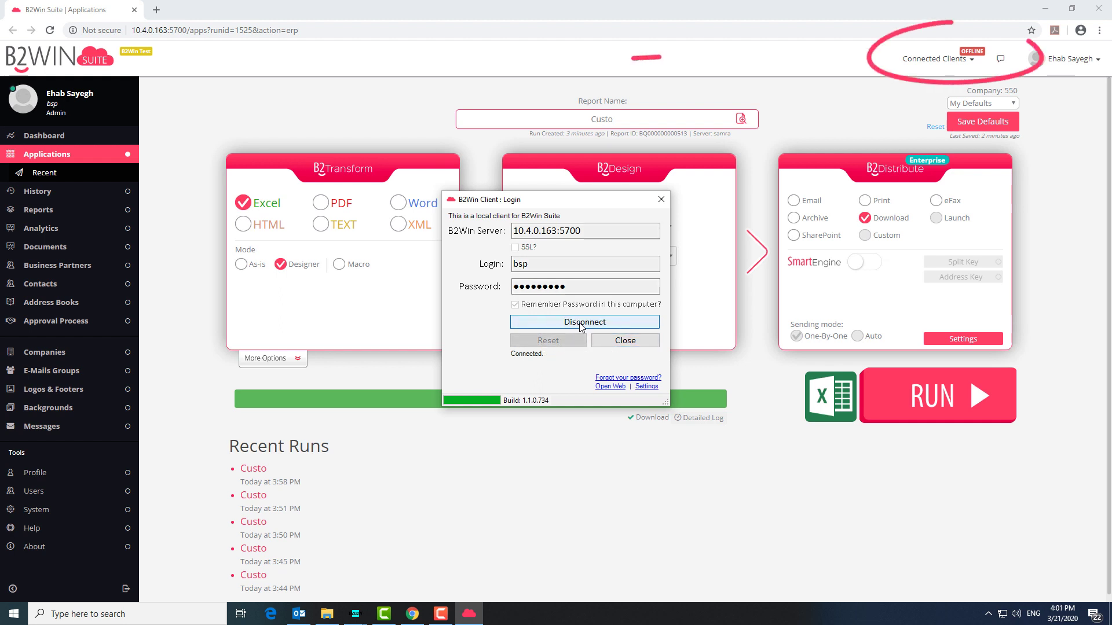
{"action": "left_click", "coordinate": [625, 341]}
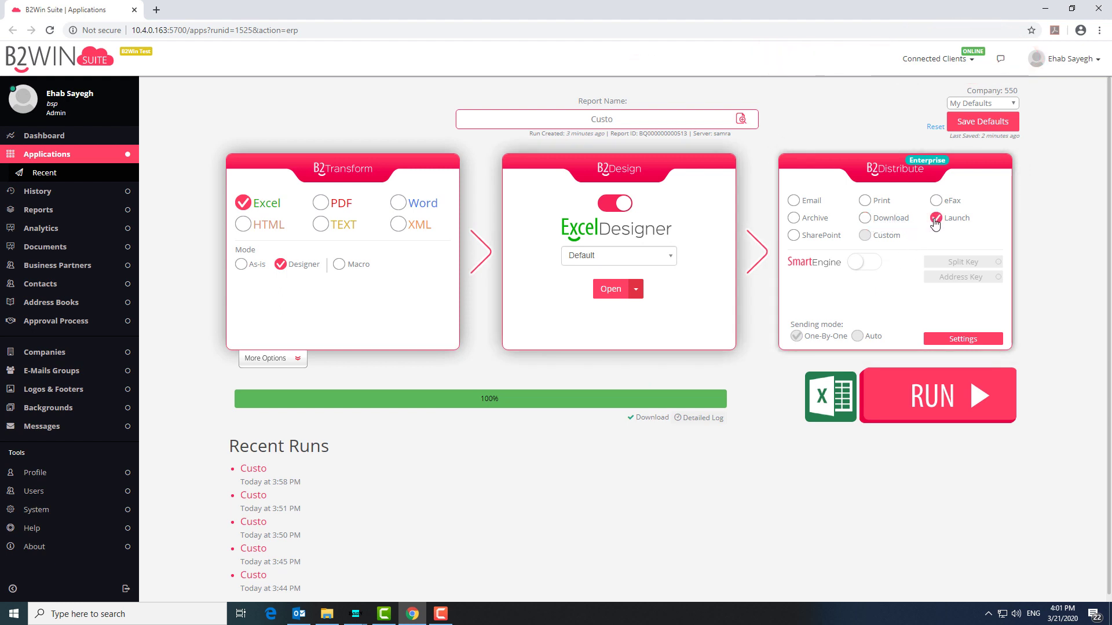
Run the Custo report with Launch as the distribution method and close the workbook launched in Excel
{"action": "left_click", "coordinate": [923, 401]}
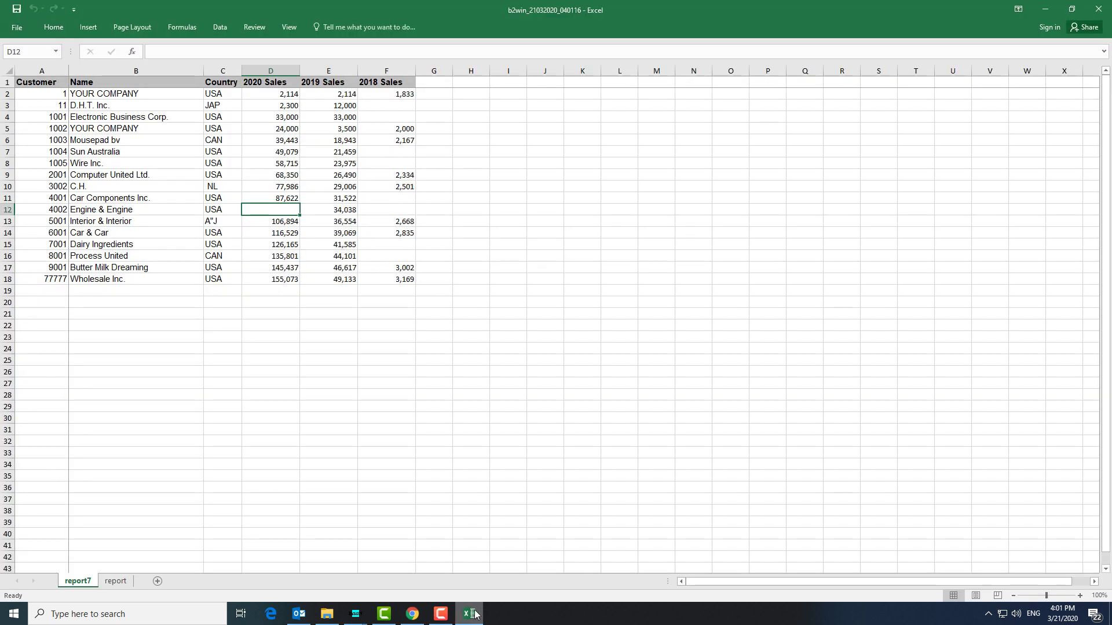
{"action": "left_click", "coordinate": [1102, 8]}
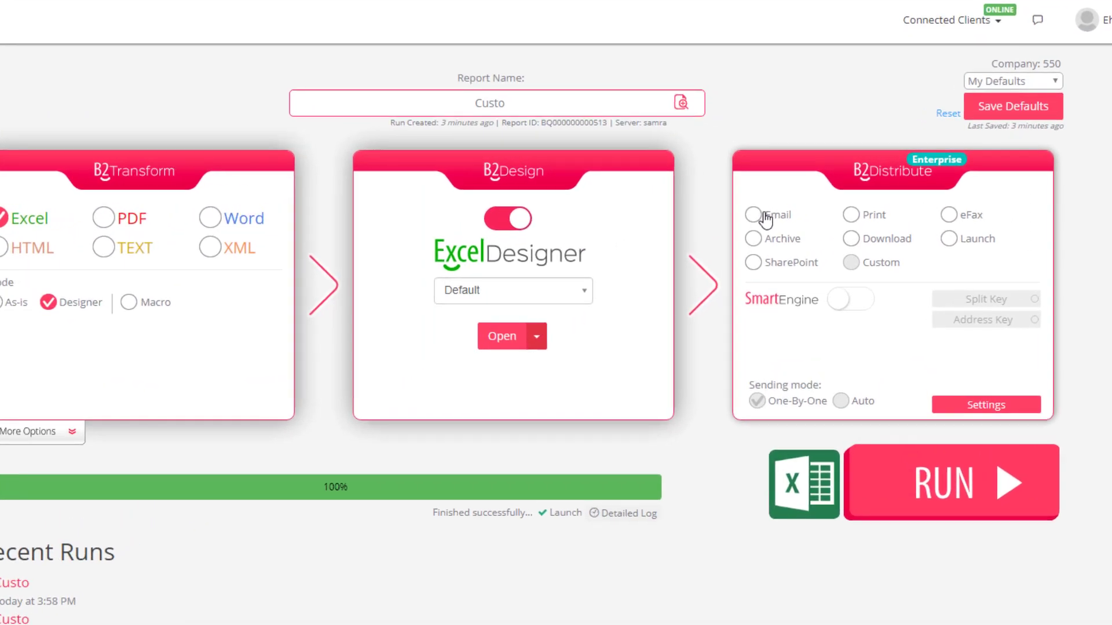
Choose Email as the distribution method and set a saved contact as the recipient
{"action": "left_click", "coordinate": [796, 201]}
{"action": "left_click", "coordinate": [798, 219]}
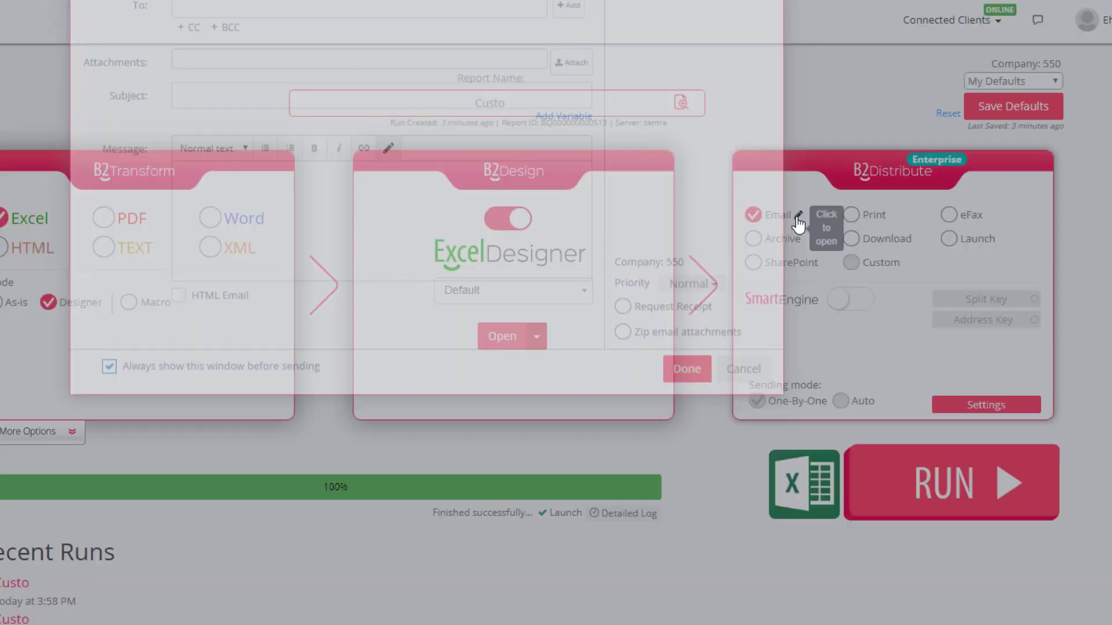
{"action": "left_click", "coordinate": [404, 126]}
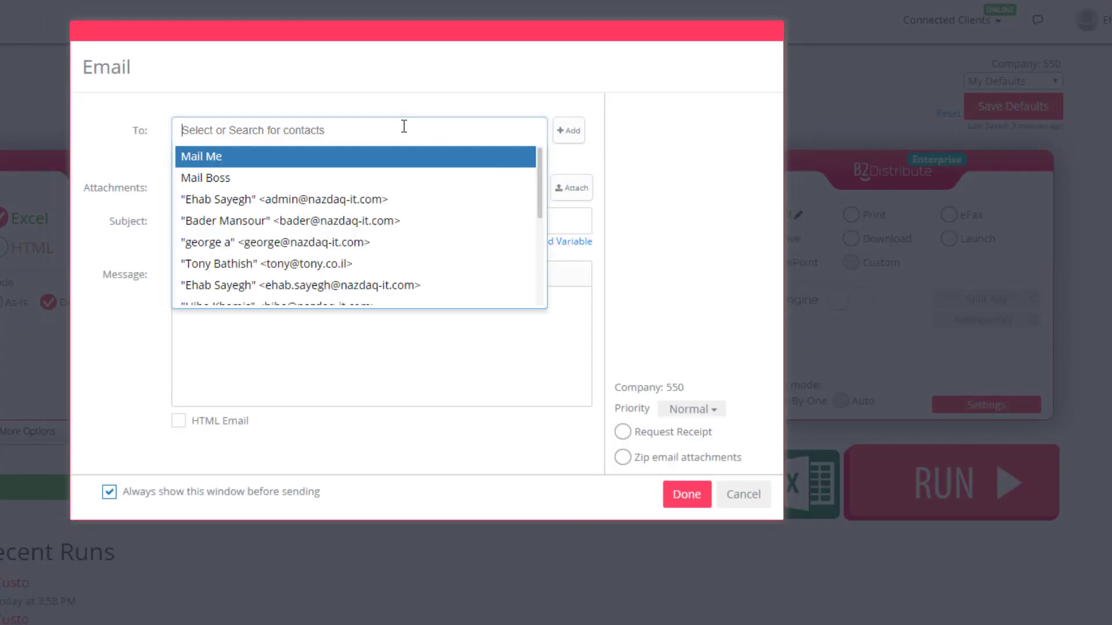
{"action": "left_click", "coordinate": [384, 223]}
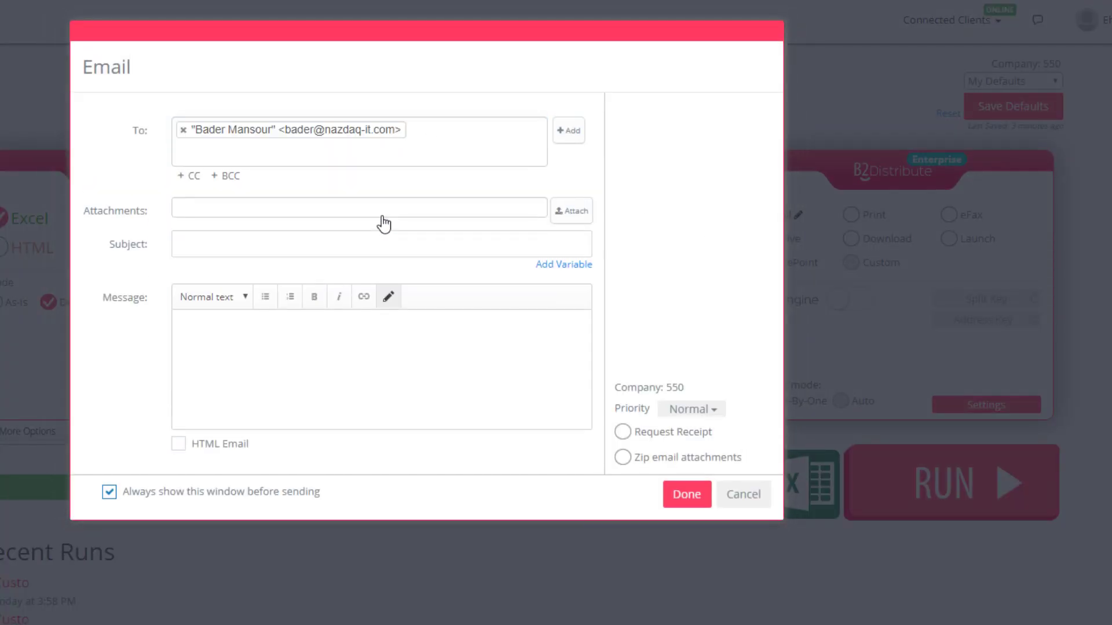
{"action": "left_click", "coordinate": [688, 495]}
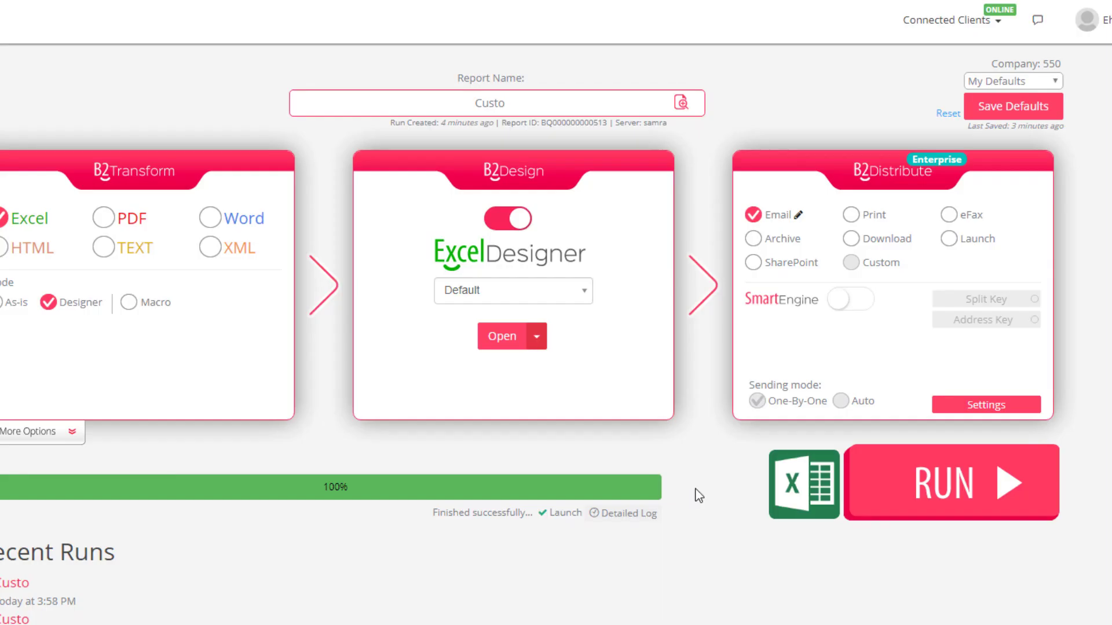
Save the email distribution settings as defaults, run the Custo report, and send the generated Outlook message with its Excel attachment
{"action": "left_click", "coordinate": [1019, 115]}
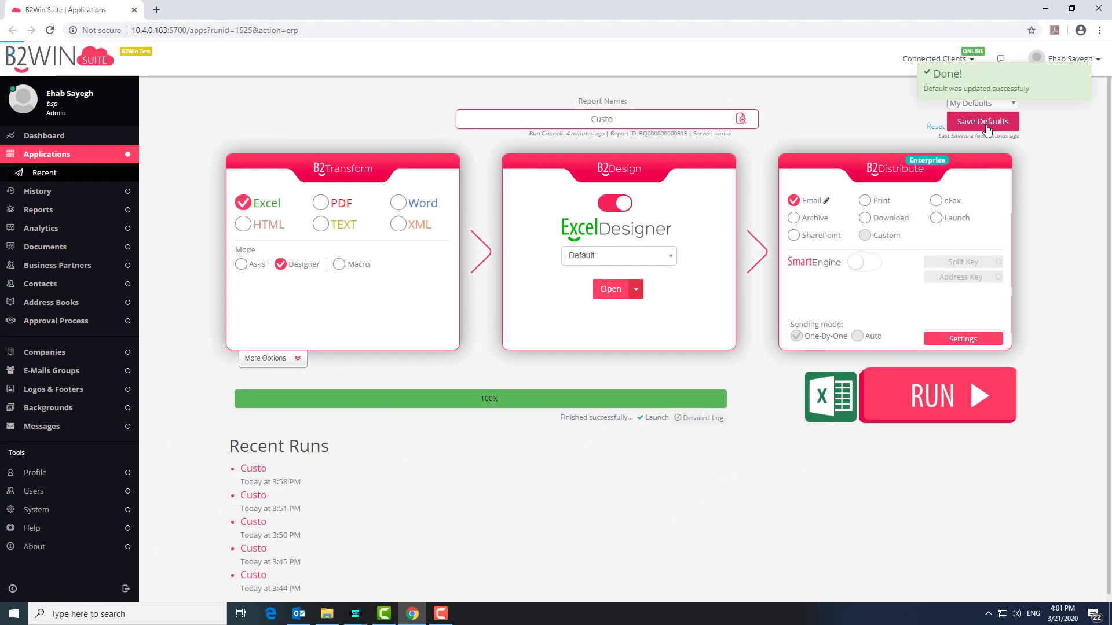
{"action": "left_click", "coordinate": [944, 409]}
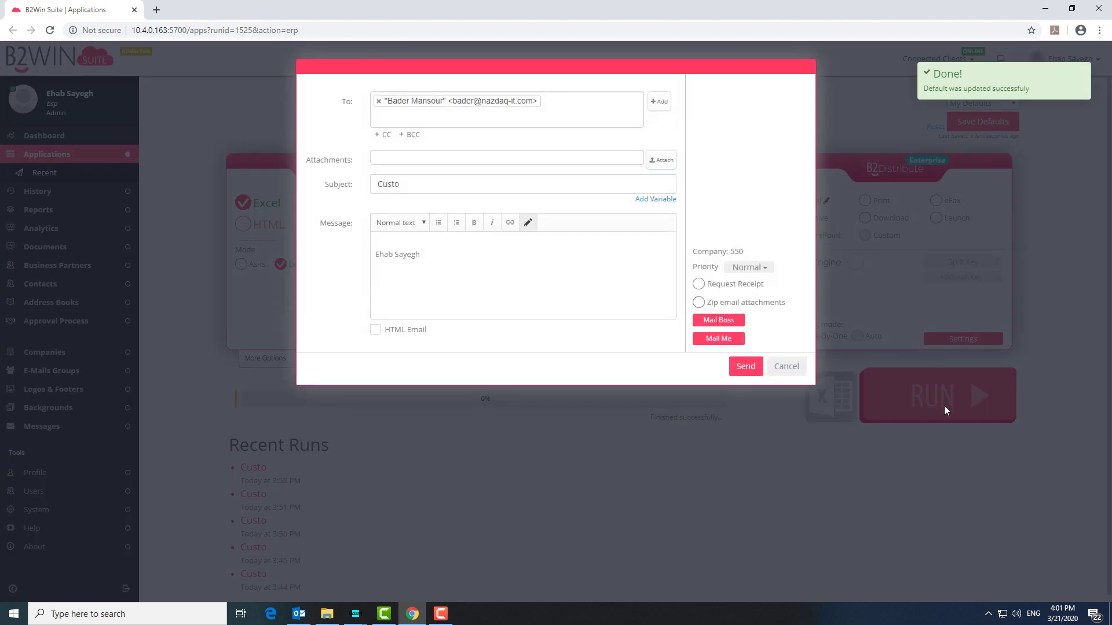
{"action": "left_click", "coordinate": [745, 366]}
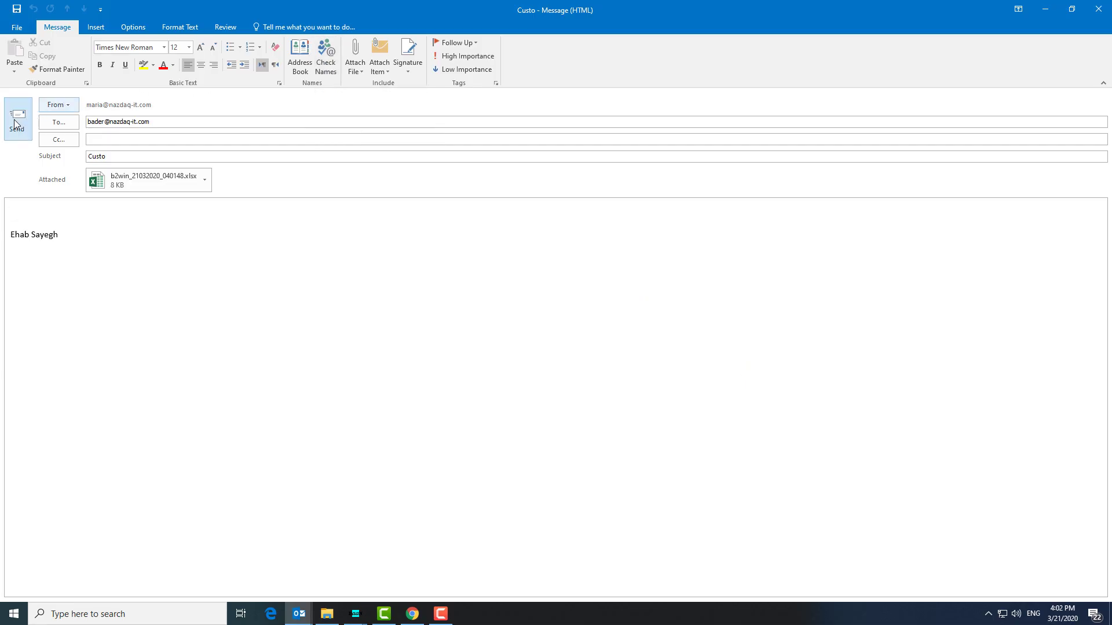
{"action": "left_click", "coordinate": [14, 119]}
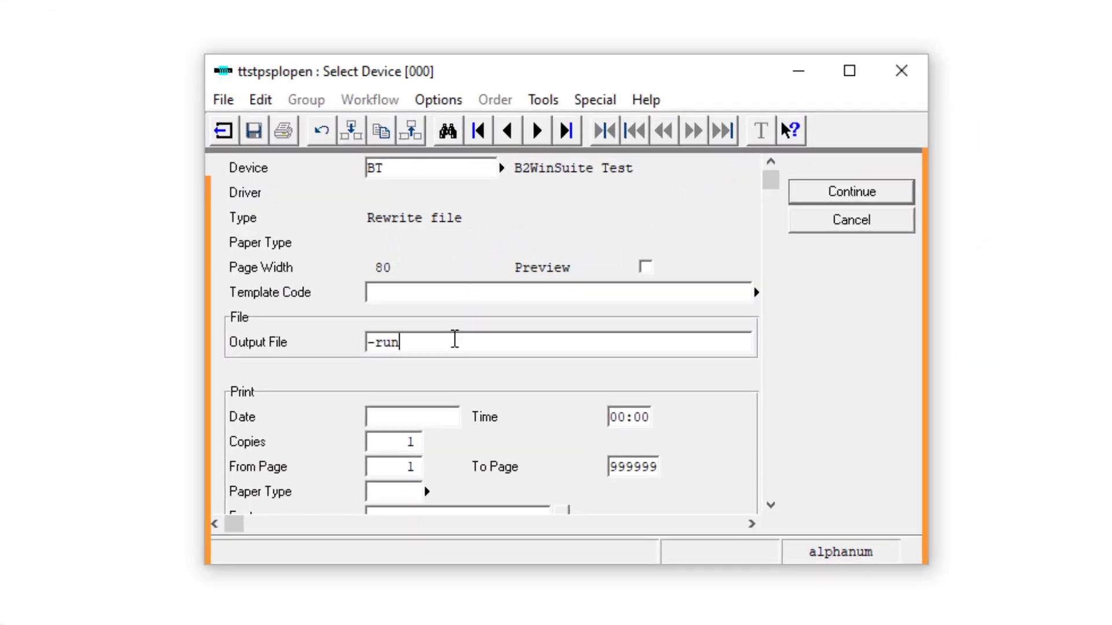
Print the report to device BT with -run as the output file and send the email generated in Outlook
{"action": "left_click_drag", "start_coordinate": [421, 343], "coordinate": [361, 342]}
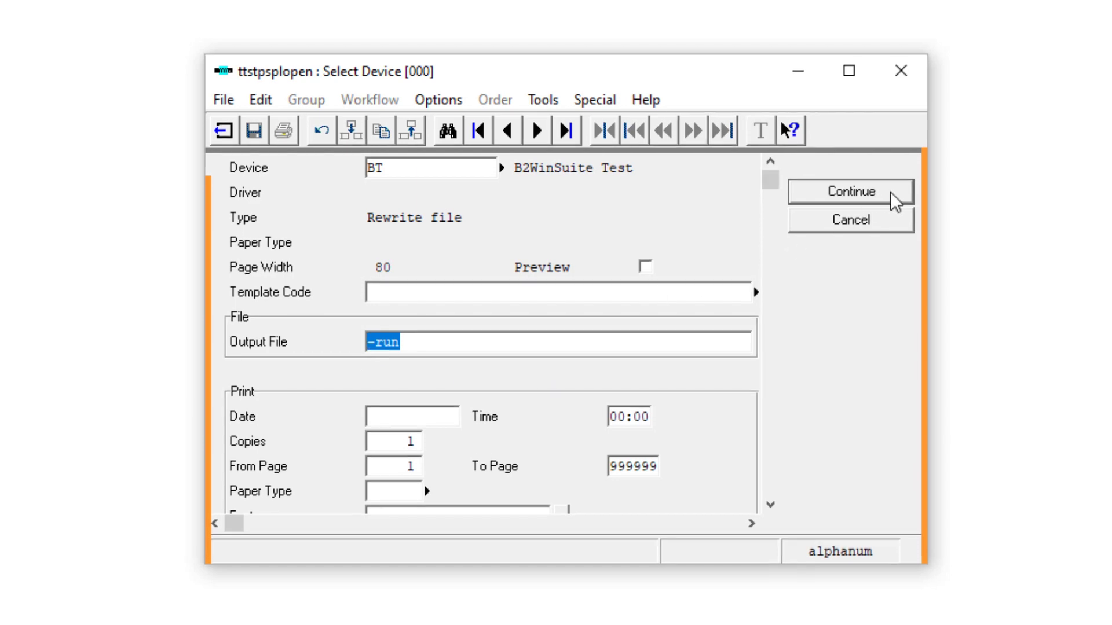
{"action": "left_click", "coordinate": [892, 197]}
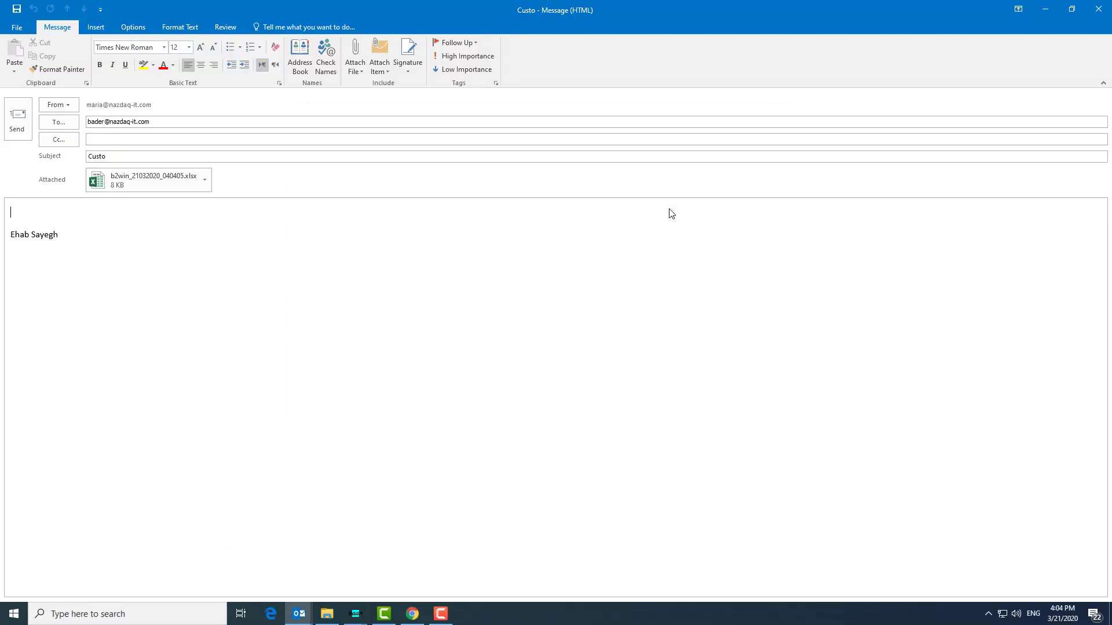
{"action": "left_click", "coordinate": [13, 118]}
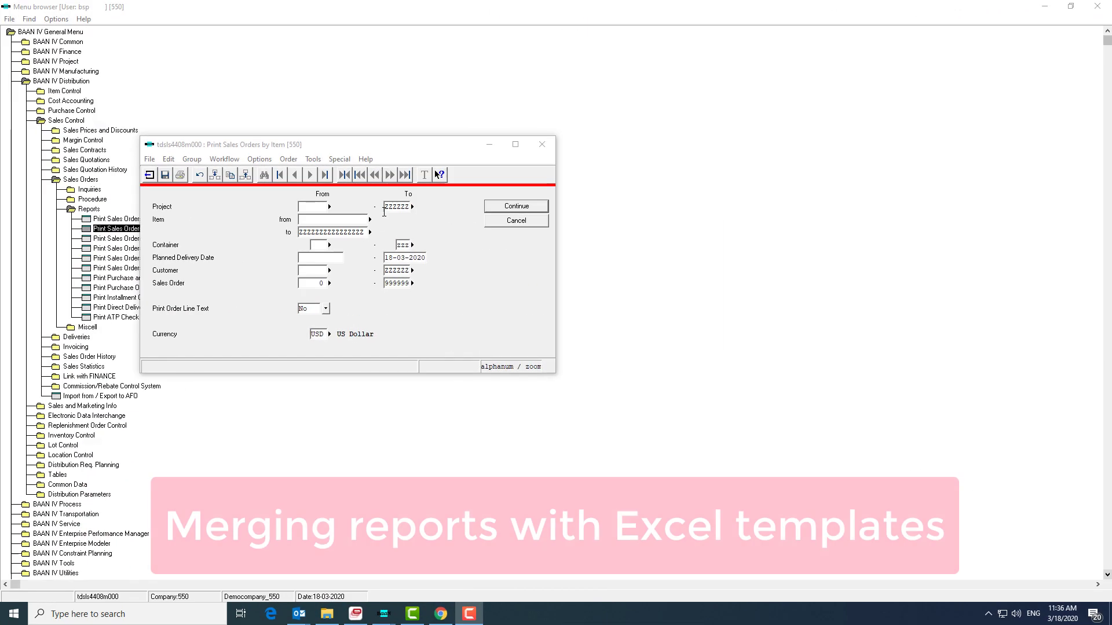
Print the Sales Orders by Item report to device BT, keeping run as the output file
{"action": "left_click", "coordinate": [509, 207]}
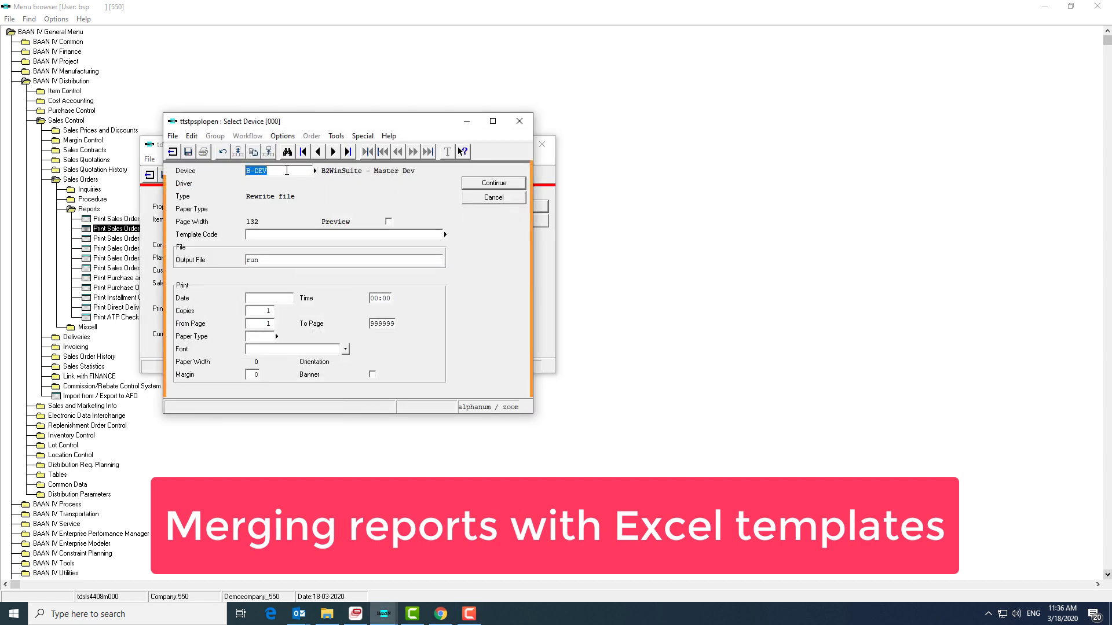
{"action": "type", "text": "bt"}
{"action": "key", "text": "Tab"}
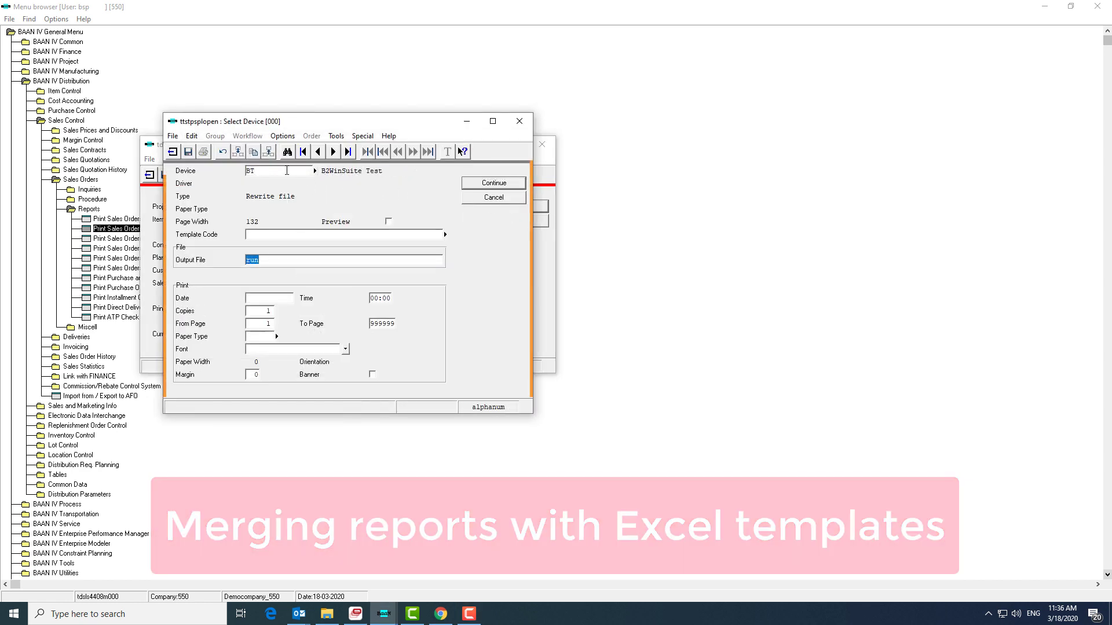
{"action": "left_click", "coordinate": [485, 183]}
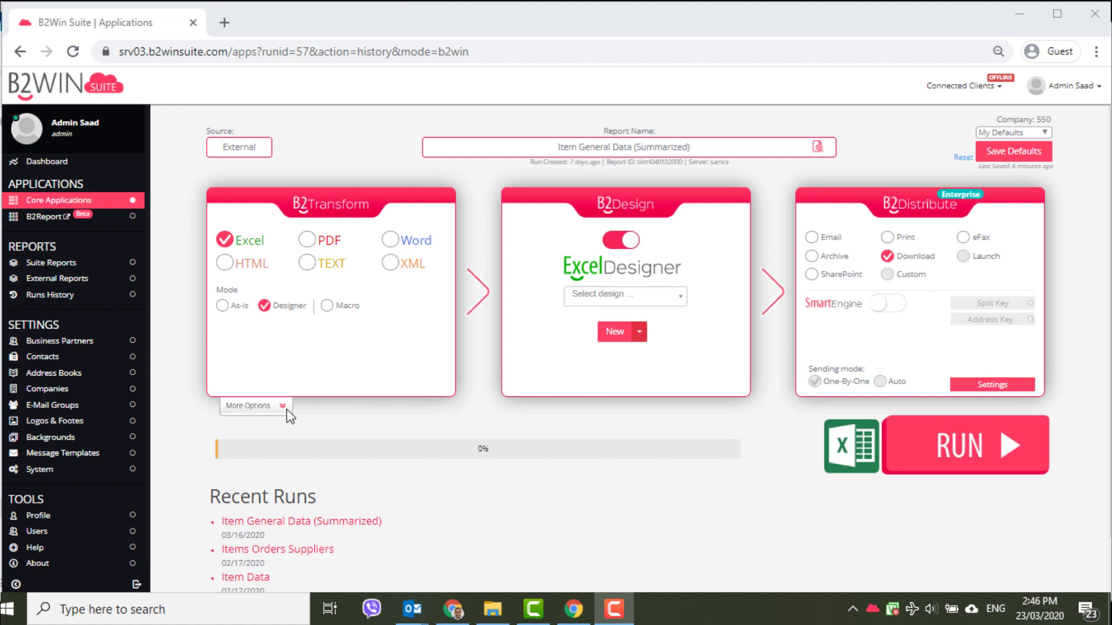
Add an Excel template named Sales Template to the Item General Data (Summarized) report and upload sales template.xlsx as its source
{"action": "left_click", "coordinate": [287, 409]}
{"action": "left_click", "coordinate": [300, 529]}
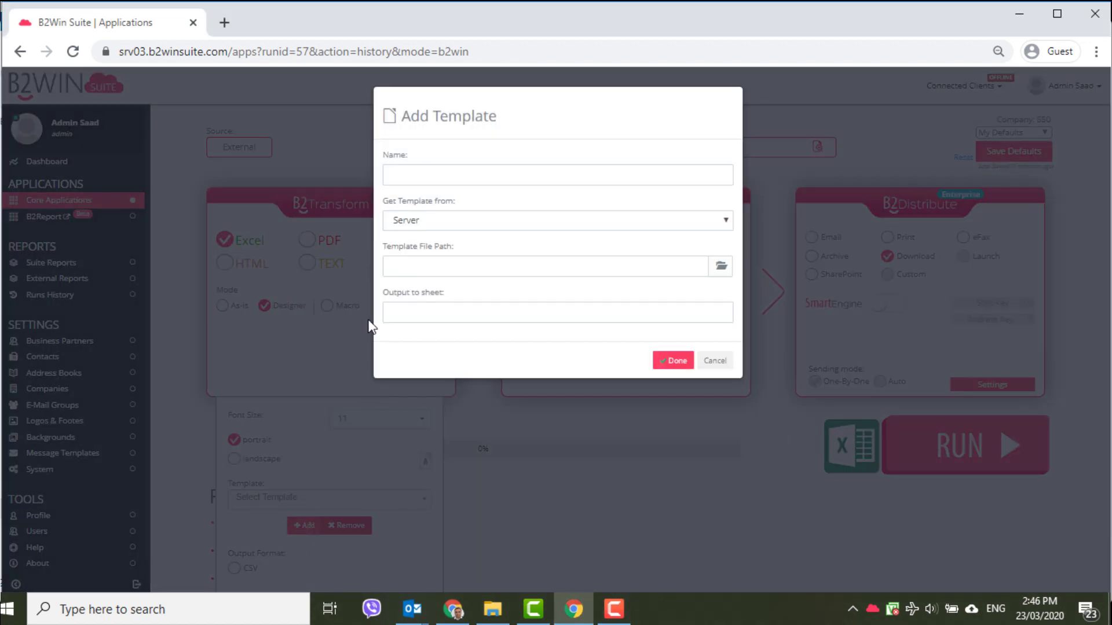
{"action": "left_click", "coordinate": [433, 172]}
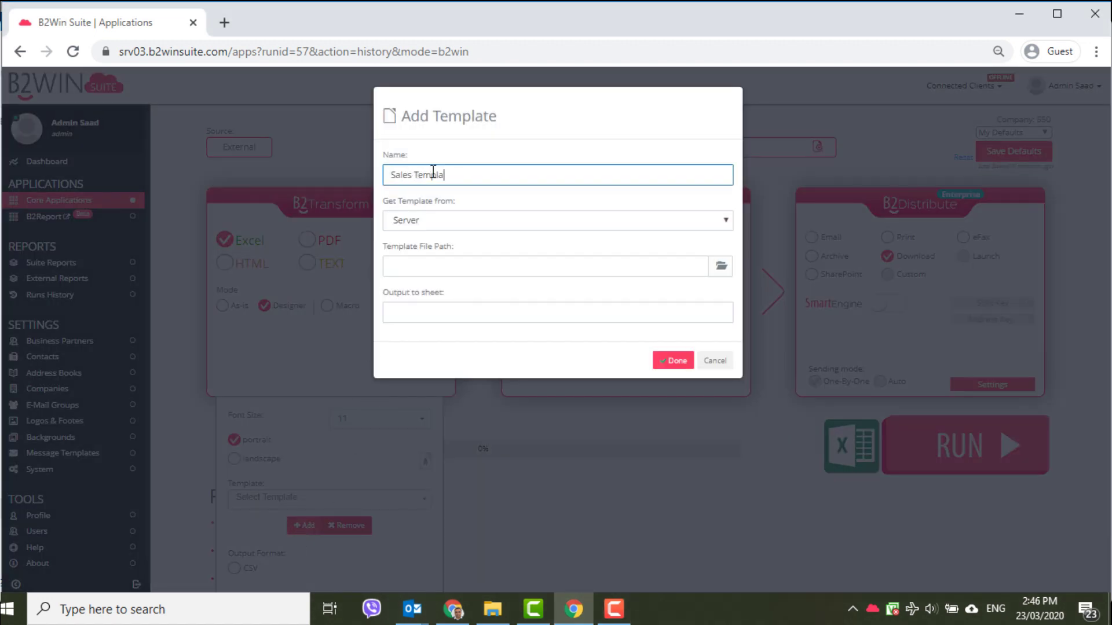
{"action": "key", "text": "Tab"}
{"action": "left_click", "coordinate": [437, 222]}
{"action": "left_click", "coordinate": [436, 249]}
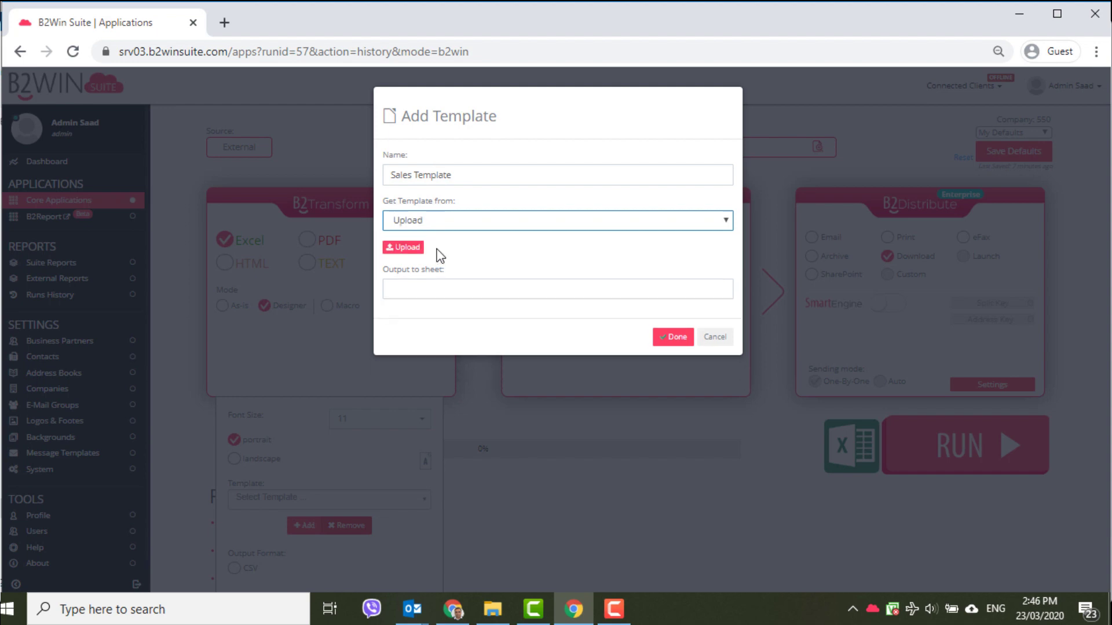
{"action": "left_click", "coordinate": [408, 248]}
{"action": "double_click", "coordinate": [298, 134]}
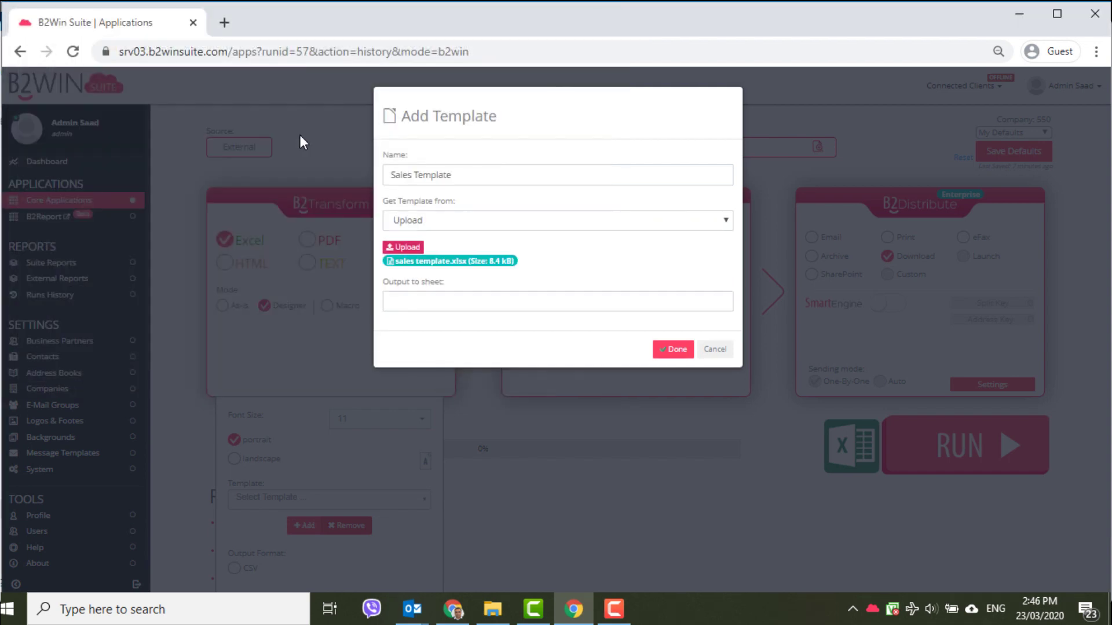
Set the template's output sheet to Baan Data and finish adding the template
{"action": "left_click", "coordinate": [466, 306]}
{"action": "type", "text": "Baan Data"}
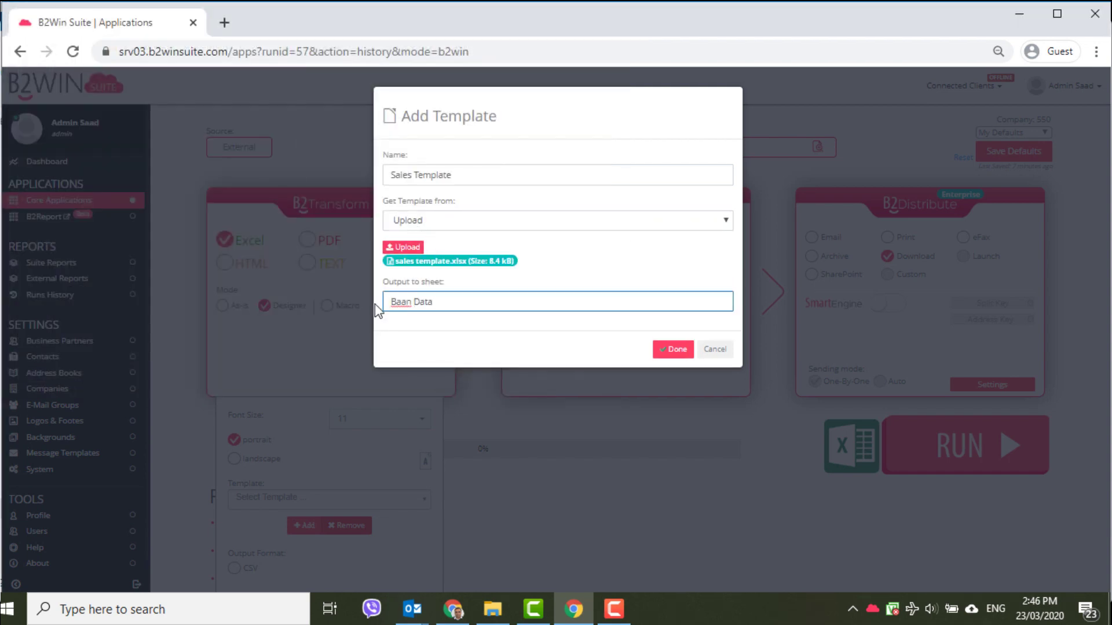
{"action": "left_click", "coordinate": [674, 349]}
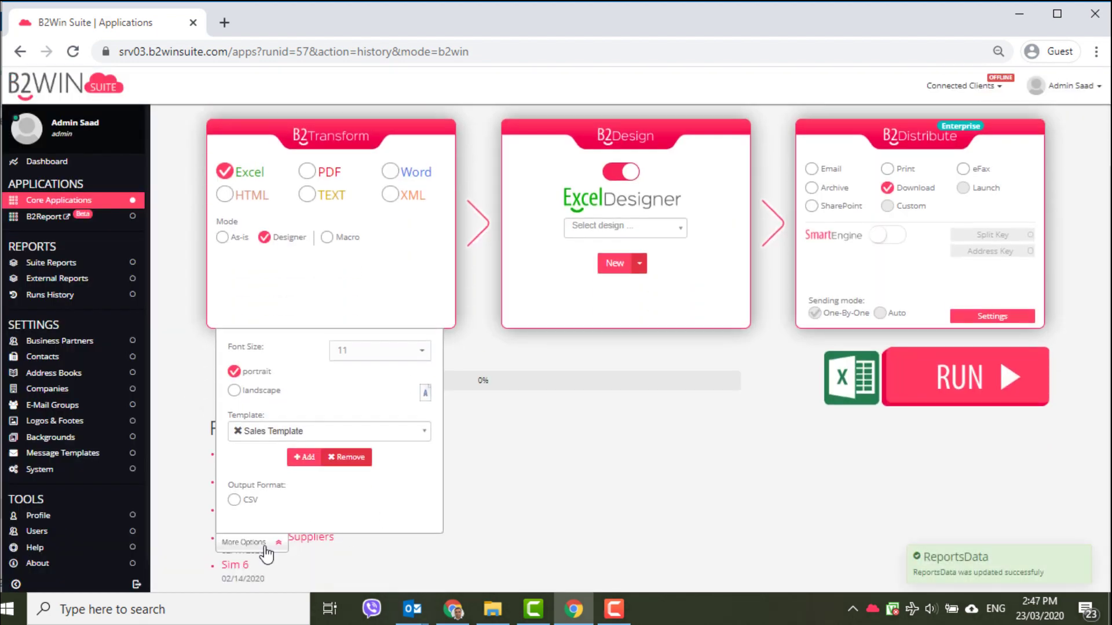
Collapse the extra transform options, save the report defaults, and run the report with the Sales Template
{"action": "left_click", "coordinate": [258, 546]}
{"action": "left_click", "coordinate": [1012, 151]}
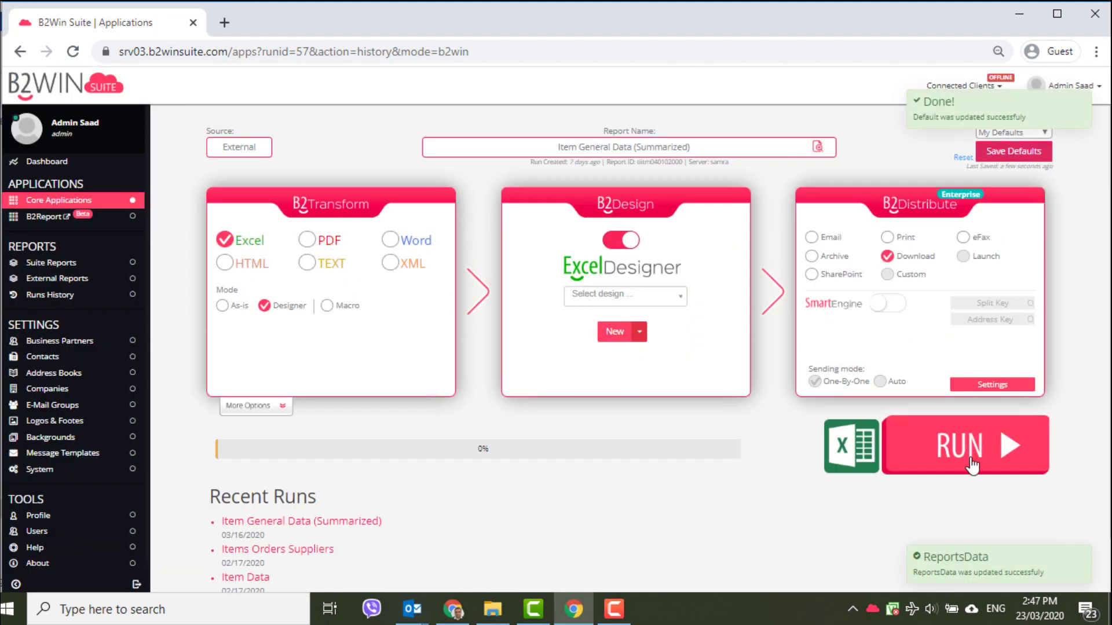
{"action": "left_click", "coordinate": [978, 458]}
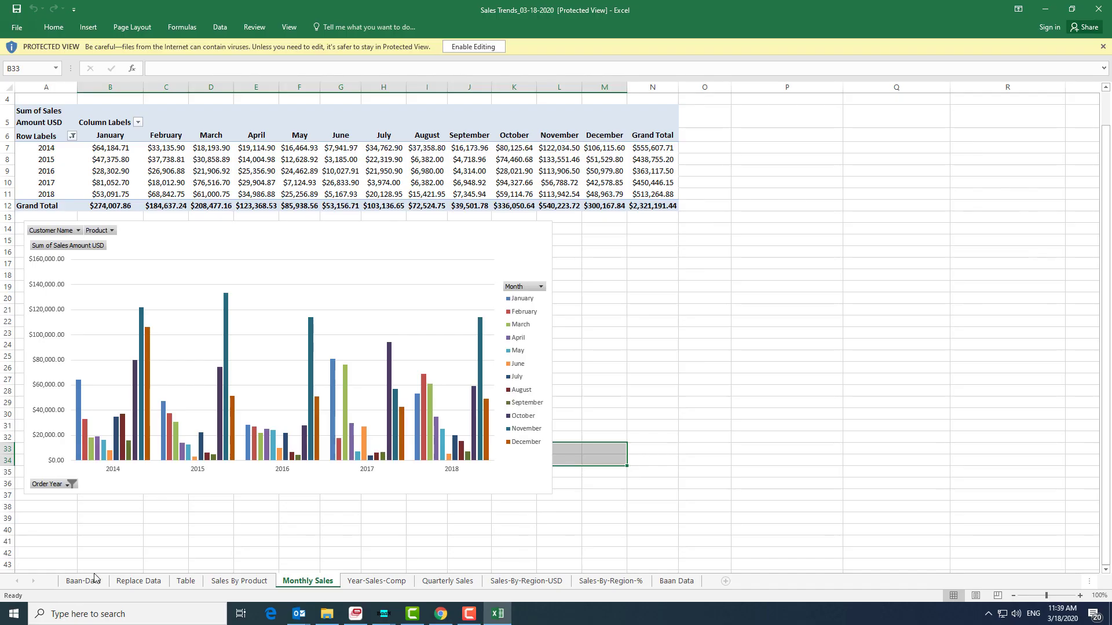
Examine the Sales Trends workbook's Baan-Data sheet and its table, product, monthly, yearly, quarterly and regional USD sales sheets
{"action": "left_click", "coordinate": [87, 581]}
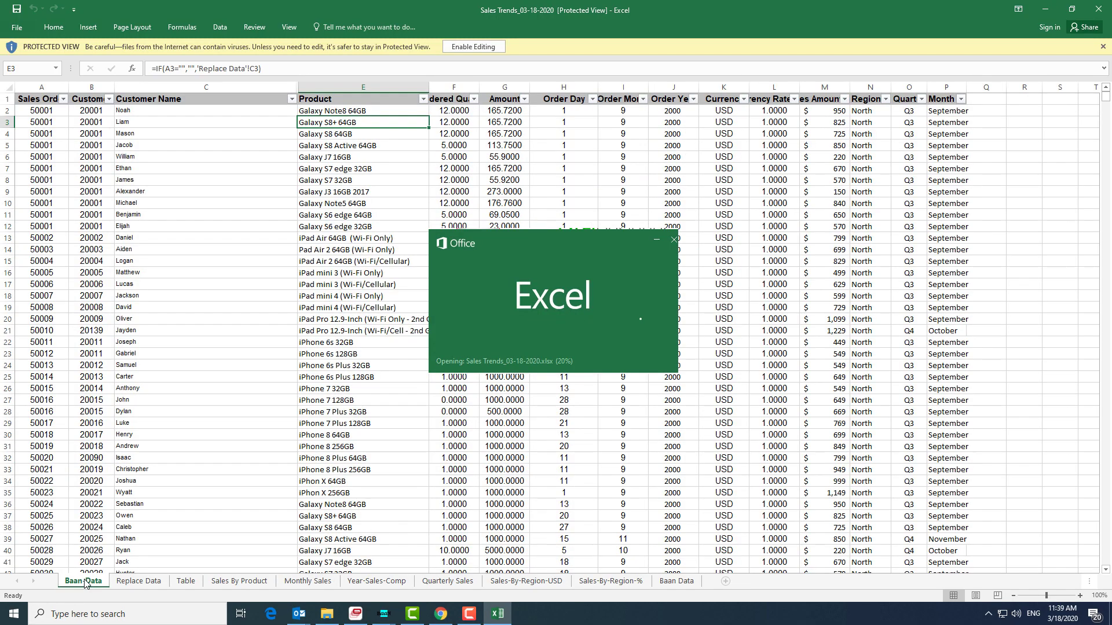
{"action": "scroll", "coordinate": [262, 415], "scroll_direction": "down", "scroll_amount": 3}
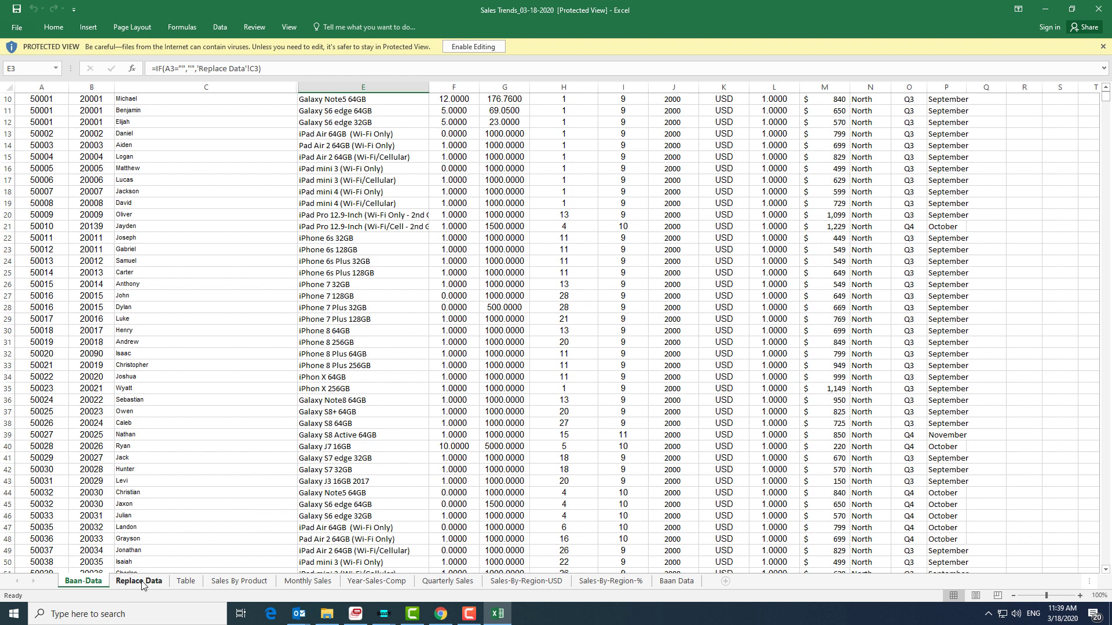
{"action": "left_click", "coordinate": [185, 582]}
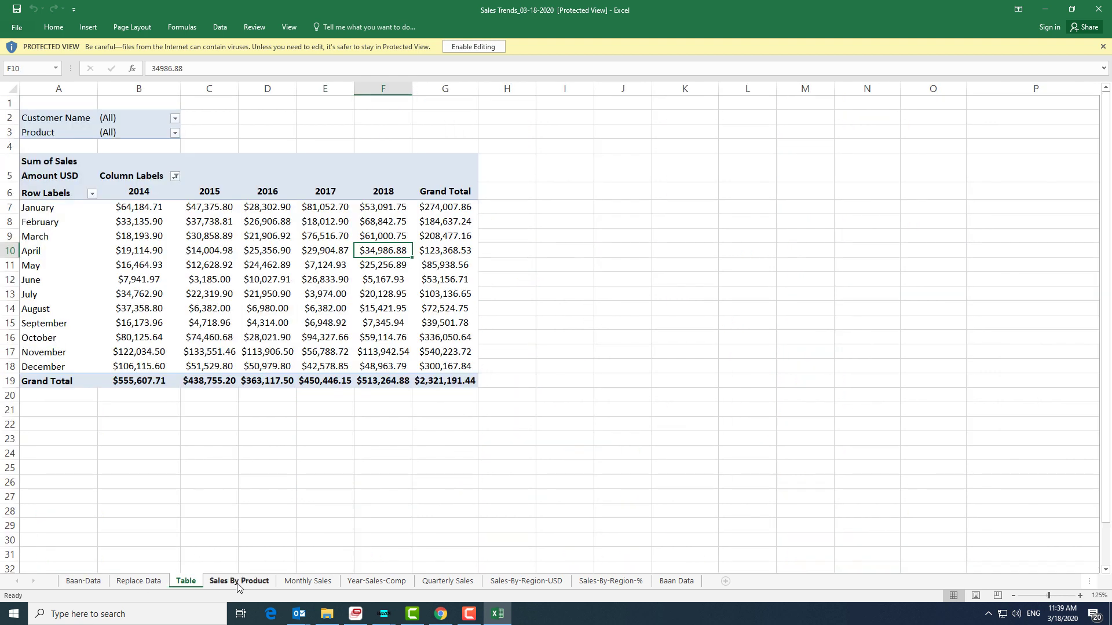
{"action": "left_click", "coordinate": [237, 582]}
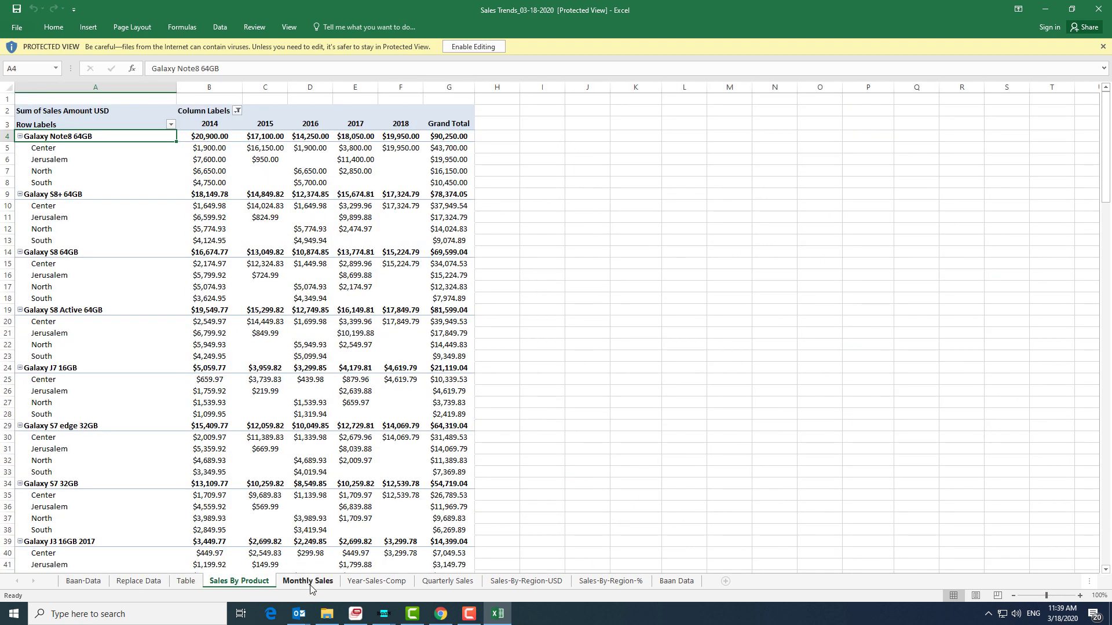
{"action": "left_click", "coordinate": [310, 586]}
{"action": "left_click", "coordinate": [391, 586]}
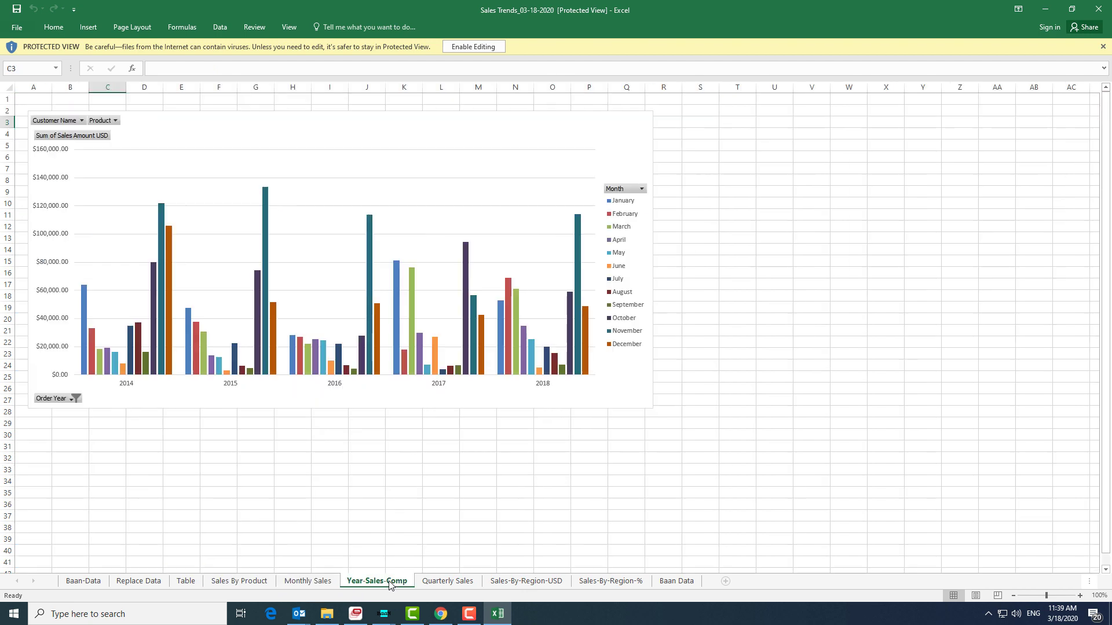
{"action": "left_click", "coordinate": [447, 583]}
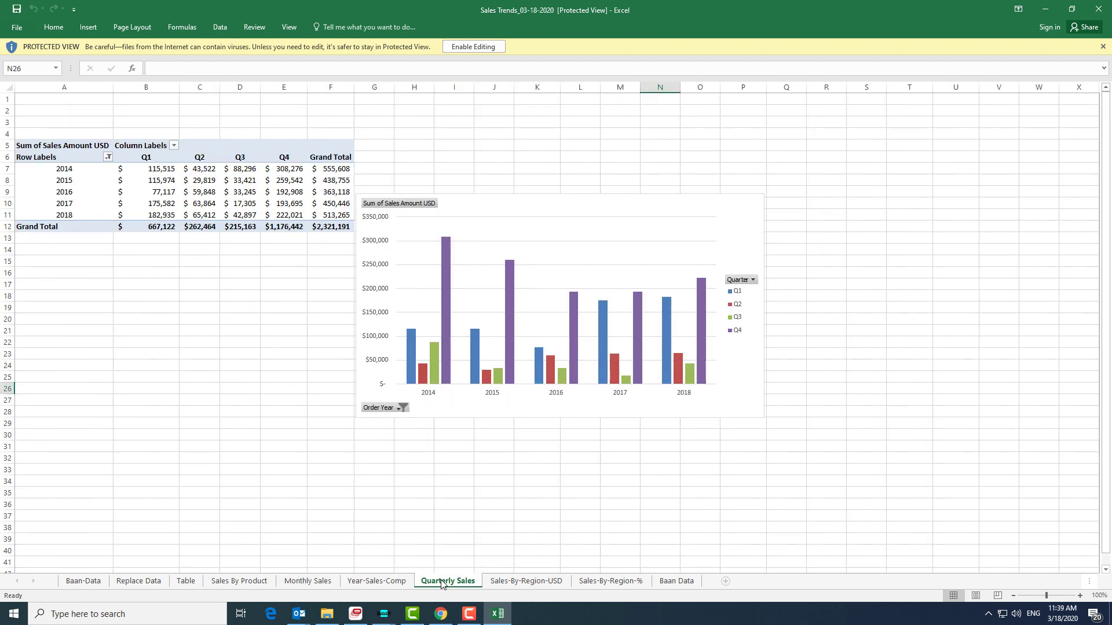
{"action": "left_click", "coordinate": [509, 582]}
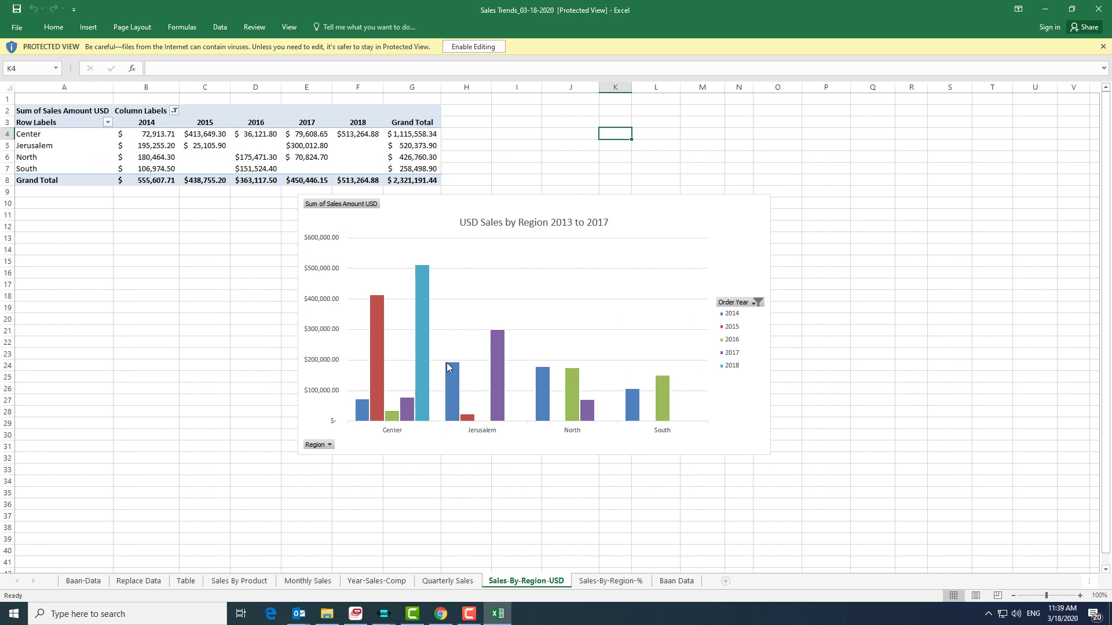